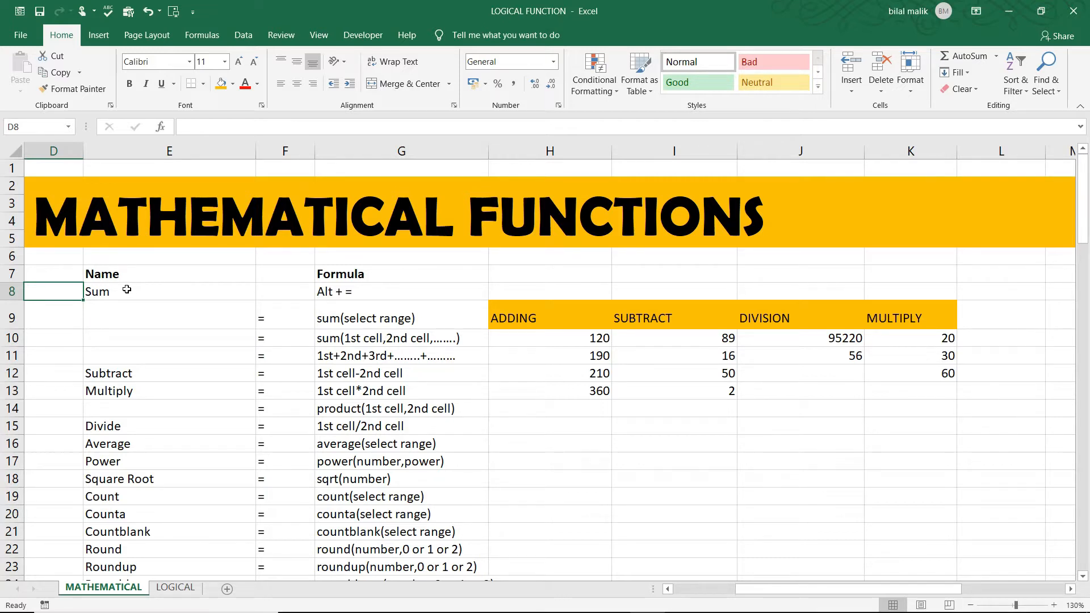
Step: Review the list of mathematical function names in column E, from Sum down to Countifs
{"action": "key", "text": "Right"}
{"action": "key", "text": "Down"}
{"action": "key", "text": "Down"}
{"action": "key", "text": "Down"}
{"action": "key", "text": "Down"}
{"action": "key", "text": "Down"}
{"action": "key", "text": "Down"}
{"action": "key", "text": "Down"}
{"action": "key", "text": "Down"}
{"action": "key", "text": "Down"}
{"action": "key", "text": "Down"}
{"action": "key", "text": "Down"}
{"action": "key", "text": "Down"}
{"action": "key", "text": "Down"}
{"action": "key", "text": "Down"}
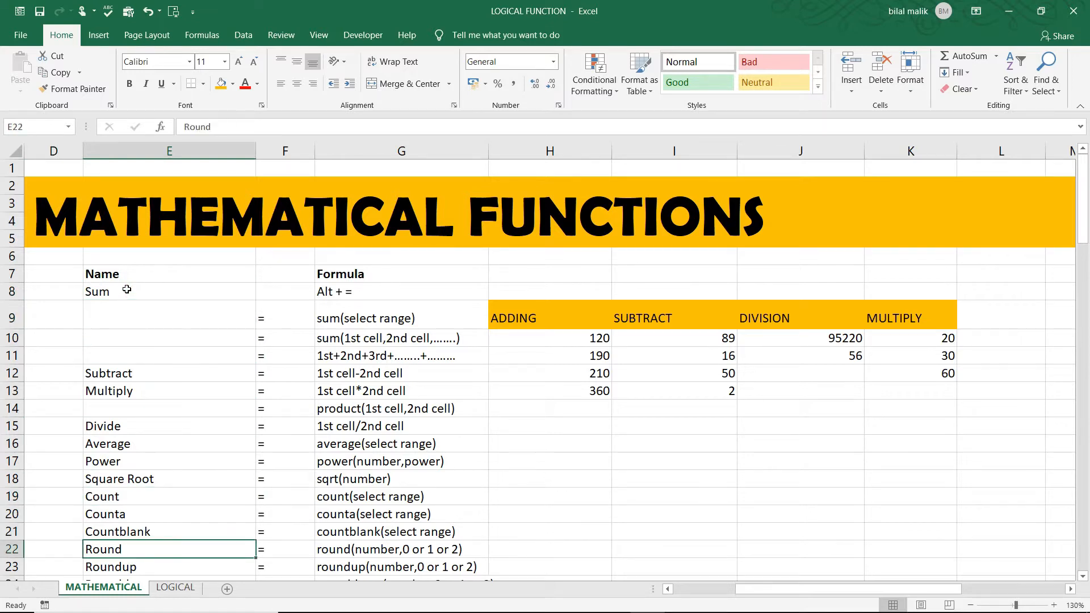
{"action": "key", "text": "Down"}
{"action": "key", "text": "Down"}
{"action": "key", "text": "Down"}
{"action": "key", "text": "Down"}
{"action": "key", "text": "Down"}
{"action": "key", "text": "Down"}
{"action": "key", "text": "Down"}
{"action": "key", "text": "Down"}
{"action": "key", "text": "Down"}
{"action": "key", "text": "Up"}
{"action": "key", "text": "Up"}
{"action": "key", "text": "Up"}
{"action": "key", "text": "Up"}
{"action": "key", "text": "Up"}
{"action": "key", "text": "Up"}
{"action": "key", "text": "Up"}
{"action": "key", "text": "Up"}
{"action": "key", "text": "Down"}
{"action": "key", "text": "Down"}
{"action": "key", "text": "Down"}
{"action": "key", "text": "Down"}
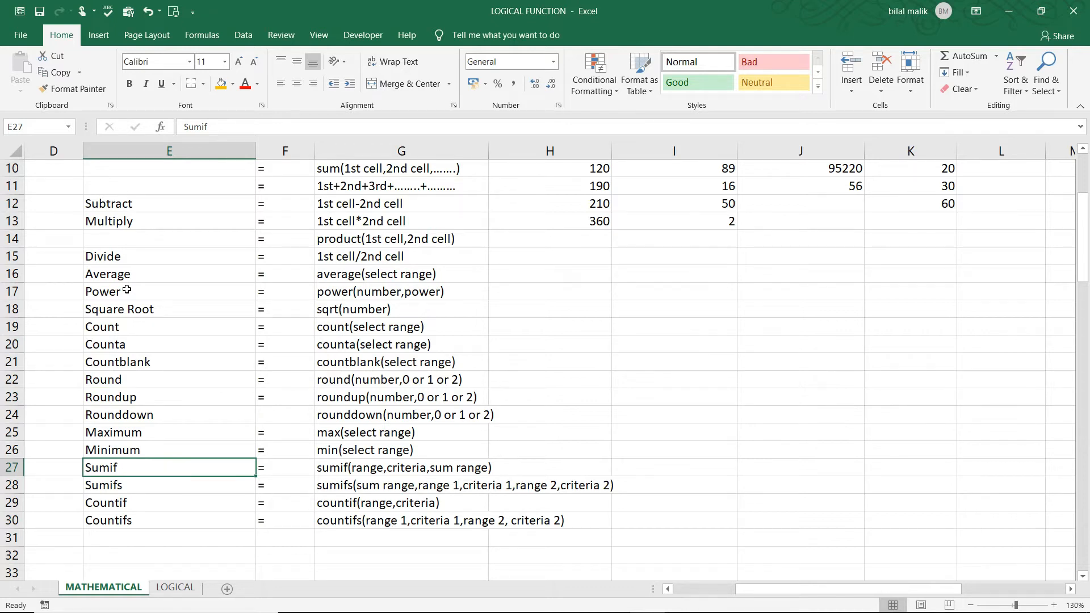
{"action": "key", "text": "Down"}
{"action": "key", "text": "Up"}
{"action": "key", "text": "Down"}
{"action": "key", "text": "Down"}
{"action": "key", "text": "Up"}
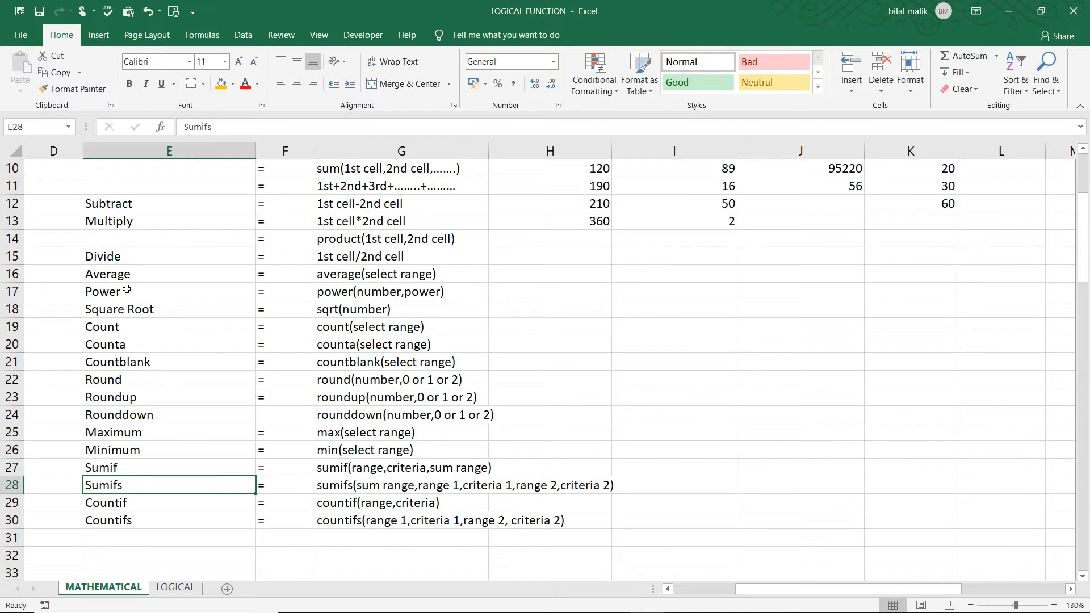
{"action": "key", "text": "Right"}
{"action": "key", "text": "Right"}
{"action": "key", "text": "Right"}
{"action": "key", "text": "Right"}
{"action": "key", "text": "Up"}
{"action": "key", "text": "Up"}
{"action": "key", "text": "Up"}
{"action": "key", "text": "Up"}
{"action": "key", "text": "Up"}
{"action": "key", "text": "Up"}
{"action": "key", "text": "Up"}
{"action": "key", "text": "Up"}
{"action": "key", "text": "Up"}
{"action": "key", "text": "Up"}
{"action": "key", "text": "Up"}
{"action": "key", "text": "Up"}
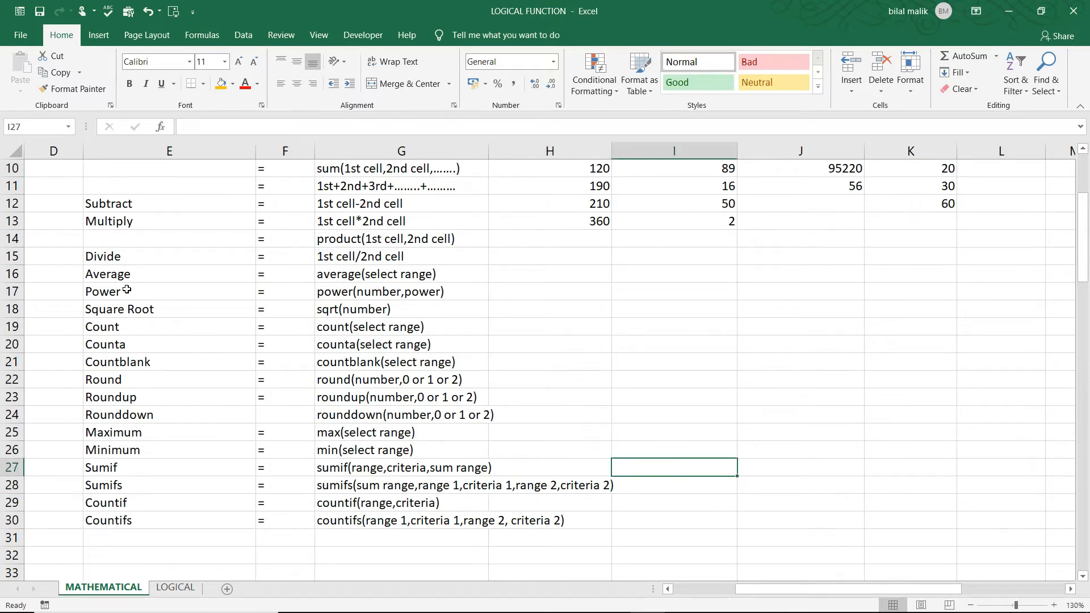
{"action": "key", "text": "Up"}
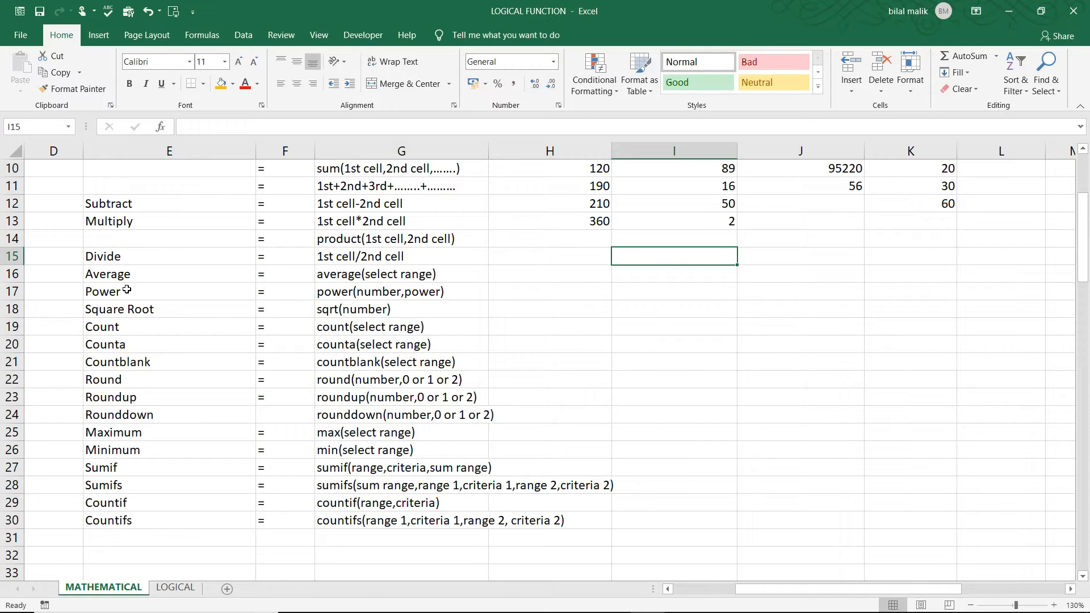
Step: Look over the equals signs in column F that precede the listed formulas
{"action": "key", "text": "Left"}
{"action": "key", "text": "Left"}
{"action": "key", "text": "Left"}
{"action": "key", "text": "Up"}
{"action": "key", "text": "Up"}
{"action": "key", "text": "Up"}
{"action": "key", "text": "Up"}
{"action": "key", "text": "Up"}
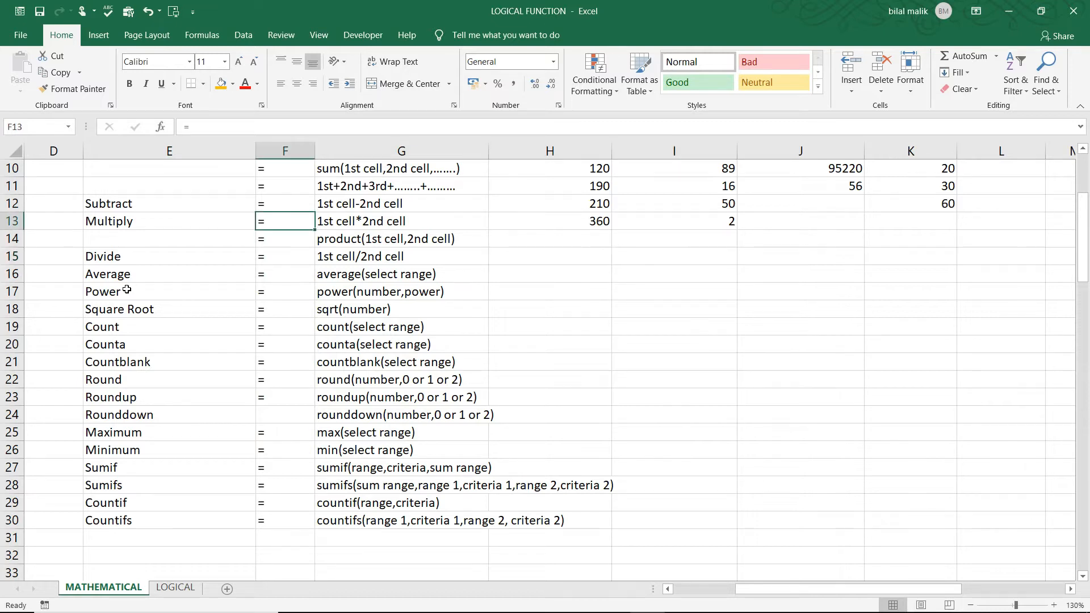
{"action": "key", "text": "Up"}
{"action": "key", "text": "Up"}
{"action": "key", "text": "Up"}
{"action": "key", "text": "Up"}
{"action": "key", "text": "Up"}
{"action": "key", "text": "Up"}
{"action": "key", "text": "Down"}
{"action": "key", "text": "Down"}
{"action": "key", "text": "Down"}
{"action": "key", "text": "Down"}
{"action": "key", "text": "Down"}
{"action": "key", "text": "Down"}
{"action": "key", "text": "Down"}
{"action": "key", "text": "Down"}
{"action": "key", "text": "Down"}
{"action": "key", "text": "Down"}
{"action": "key", "text": "Down"}
{"action": "key", "text": "Down"}
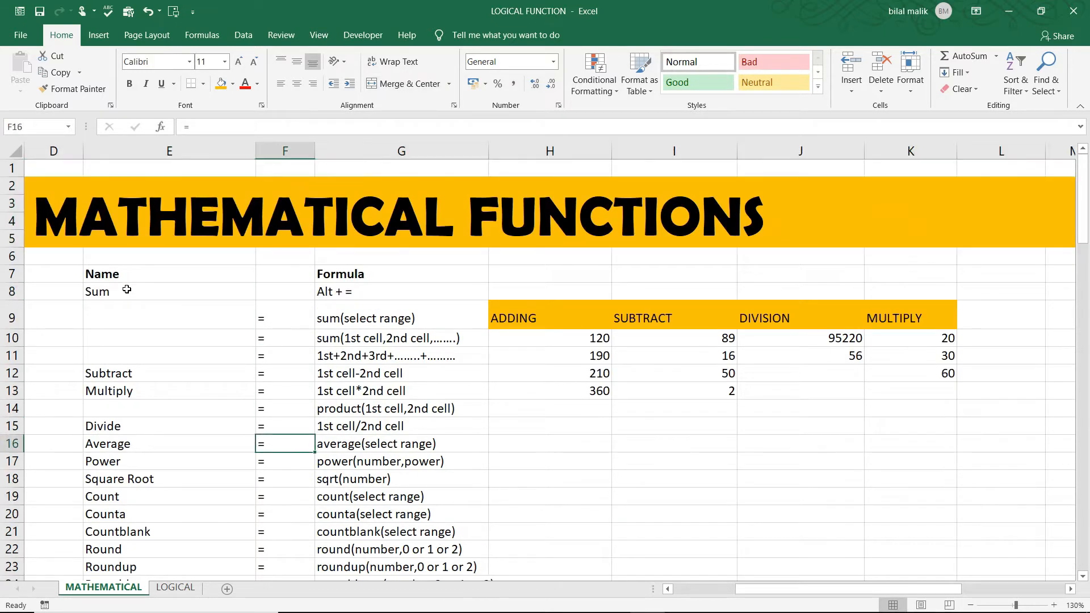
Step: Total the ADDING values in H10:H13 into H14 with the Alt + = sum method listed under Formula
{"action": "key", "text": "Right"}
{"action": "key", "text": "Right"}
{"action": "key", "text": "Right"}
{"action": "key", "text": "Up"}
{"action": "key", "text": "Up"}
{"action": "key", "text": "Up"}
{"action": "key", "text": "Left"}
{"action": "key", "text": "Down"}
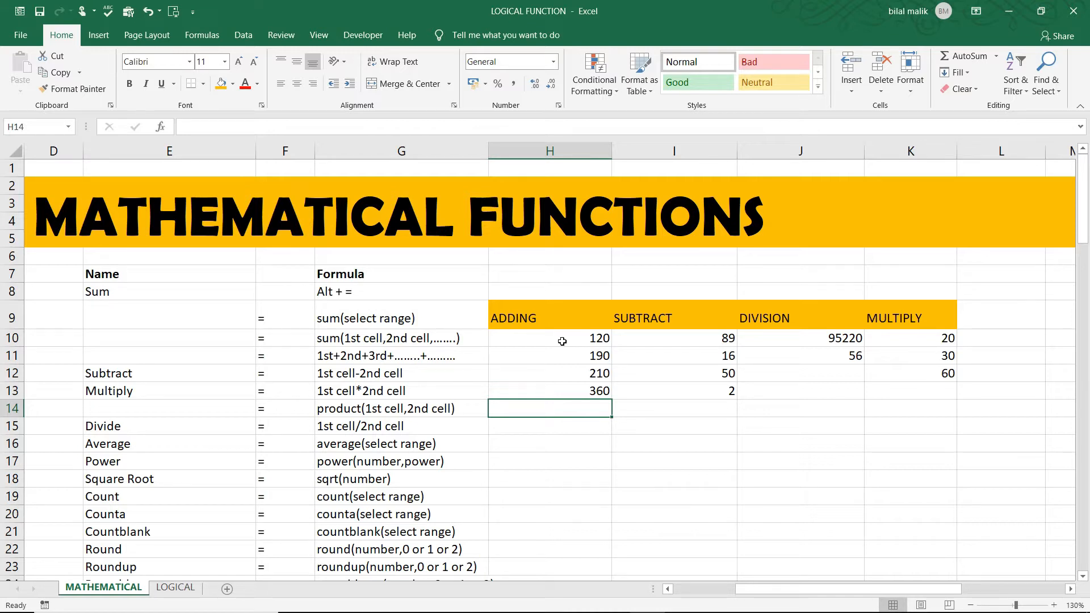
{"action": "left_click_drag", "start_coordinate": [565, 341], "coordinate": [570, 390]}
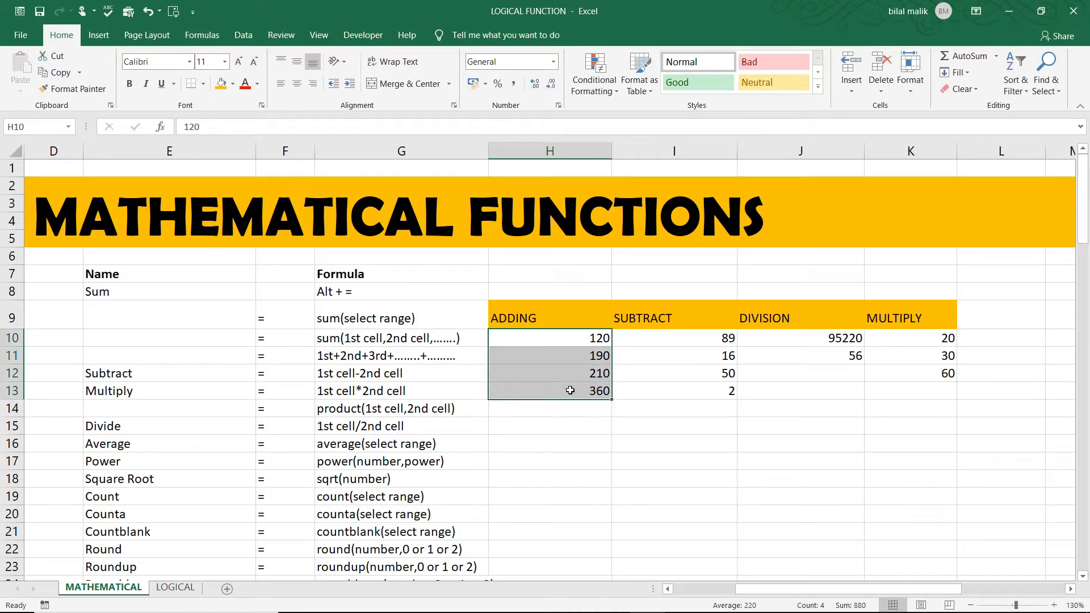
{"action": "key", "text": "alt+equal"}
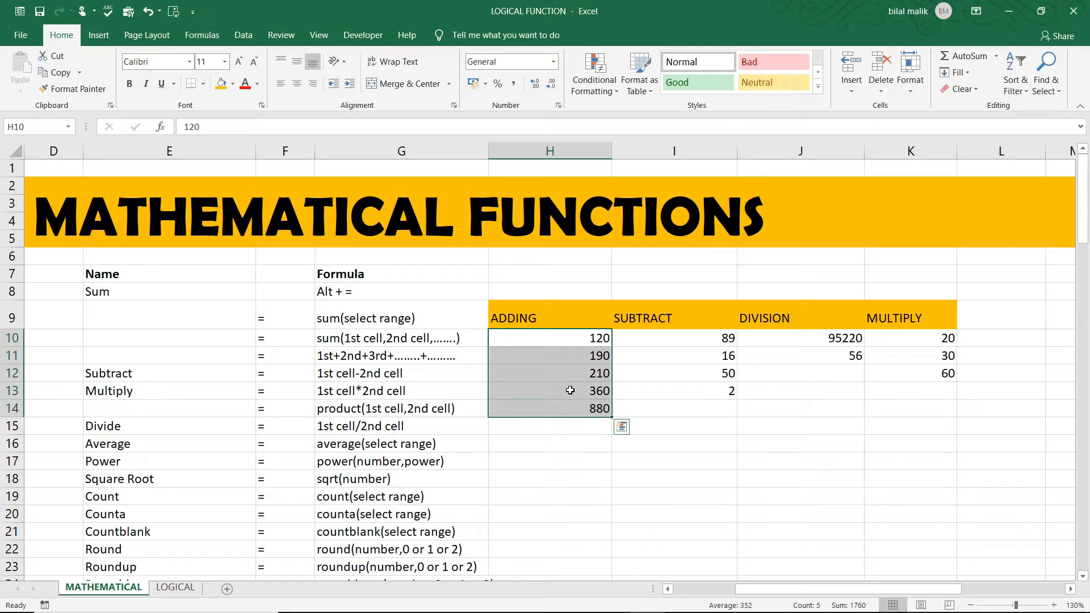
{"action": "left_click", "coordinate": [600, 408]}
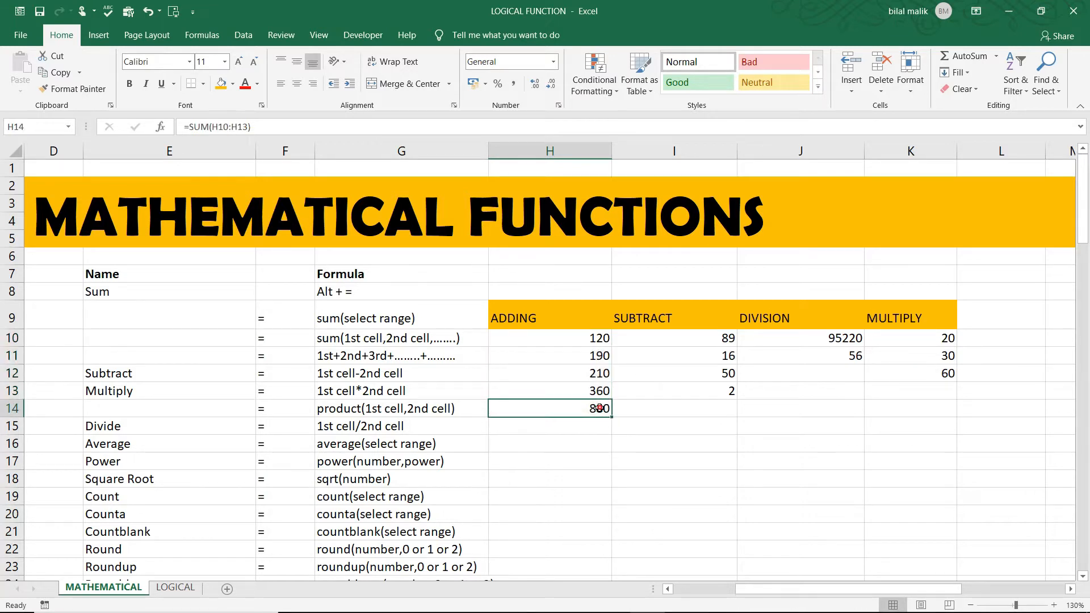
Step: Inspect the sum formula in H14 and the ADDING cells it refers to
{"action": "left_click_drag", "start_coordinate": [595, 338], "coordinate": [593, 386]}
{"action": "left_click", "coordinate": [590, 408]}
{"action": "double_click", "coordinate": [595, 407]}
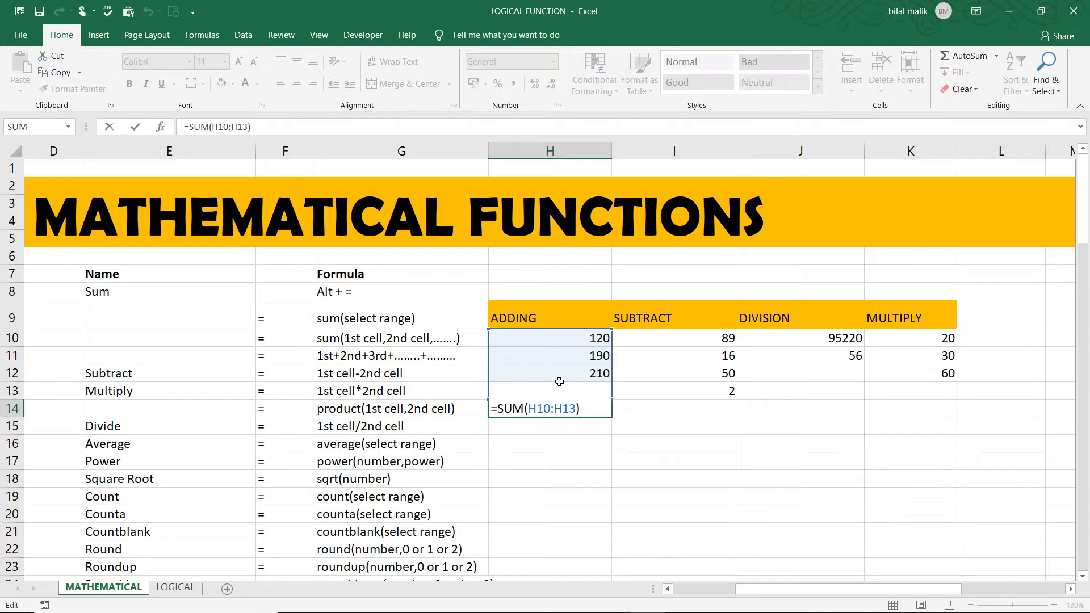
{"action": "key", "text": "Return"}
{"action": "key", "text": "Up"}
Step: Total the ADDING values H10:H13 into H14 with the Sum option of AutoSum
{"action": "left_click_drag", "start_coordinate": [588, 341], "coordinate": [568, 382]}
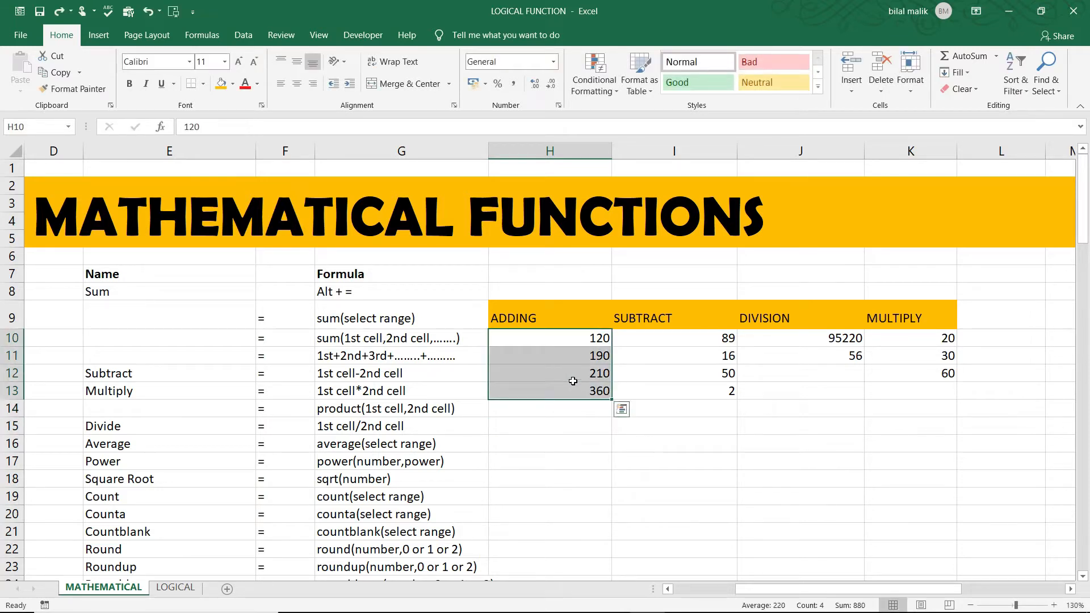
{"action": "left_click", "coordinate": [995, 56]}
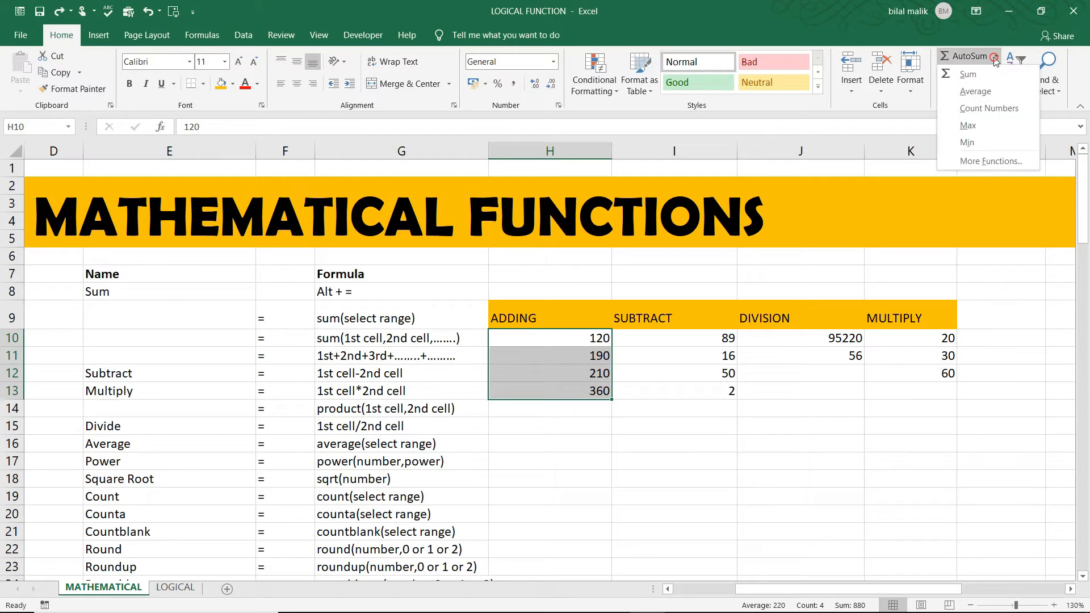
{"action": "left_click", "coordinate": [968, 74]}
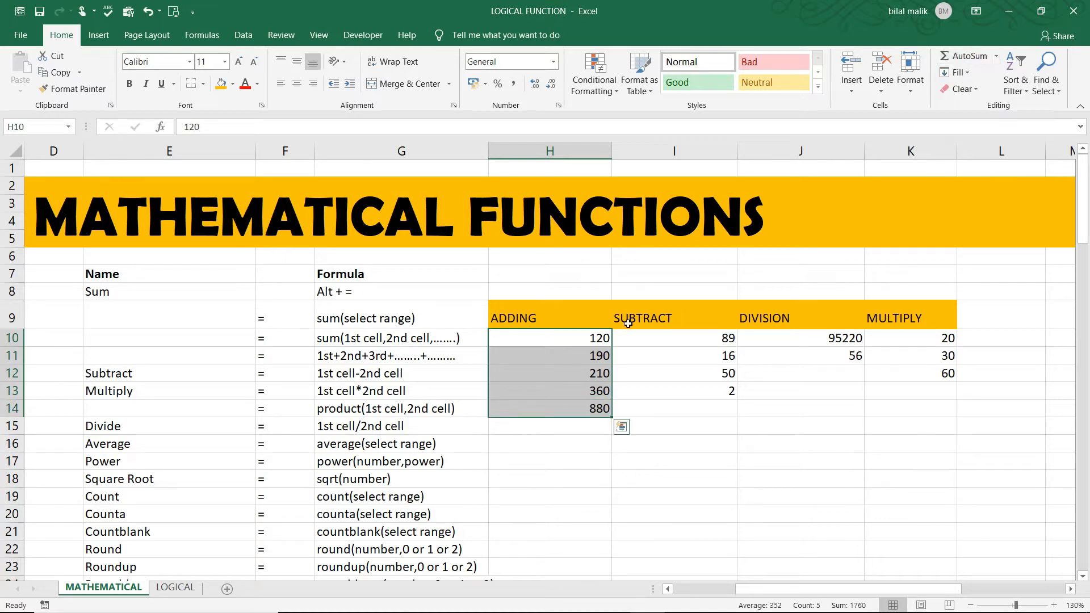
{"action": "left_click", "coordinate": [593, 410]}
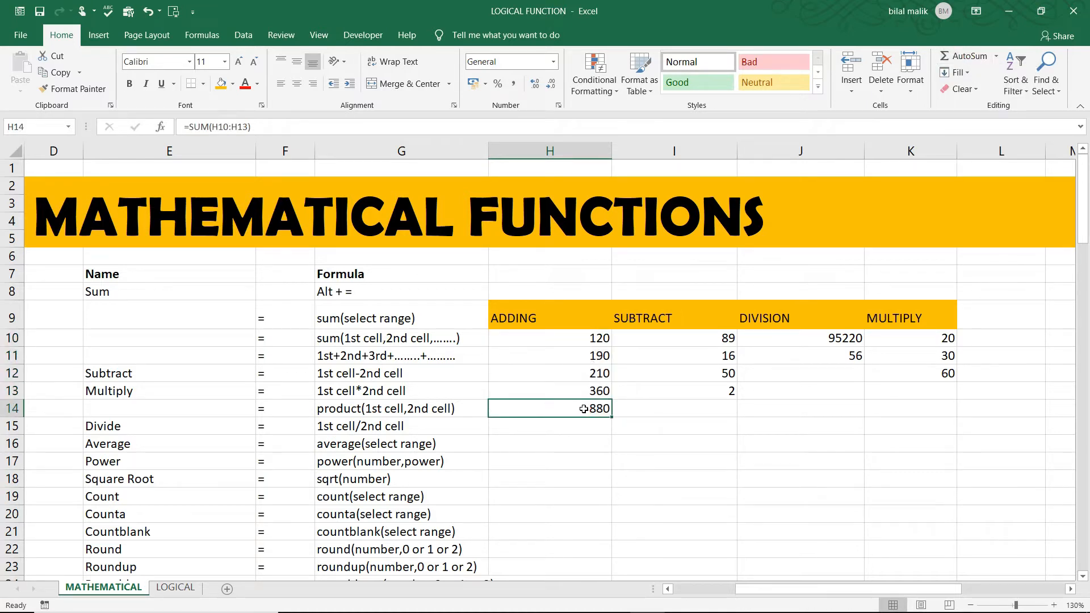
{"action": "left_click", "coordinate": [591, 334]}
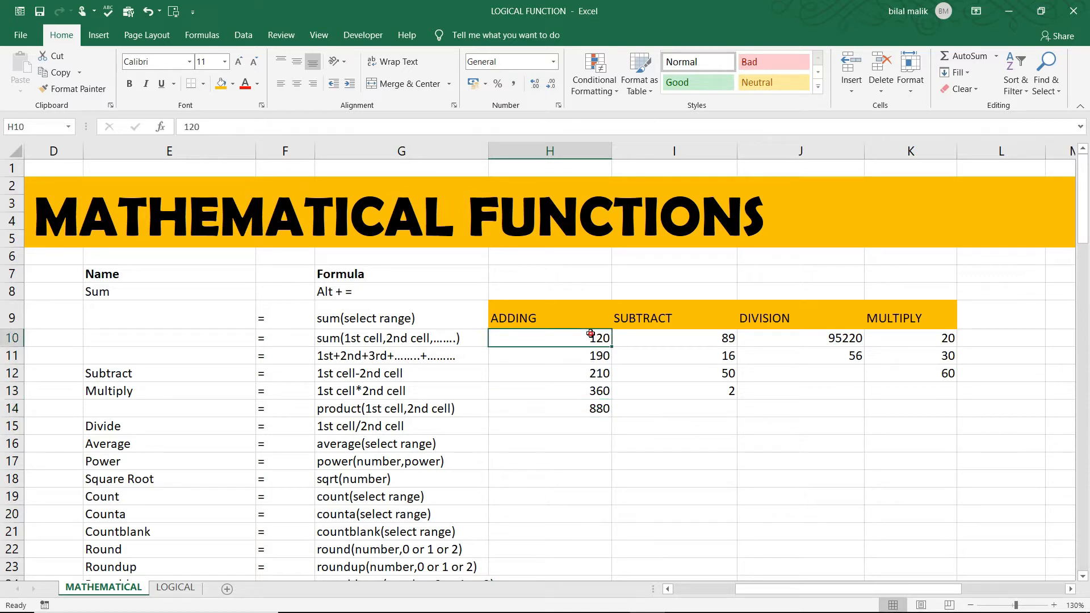
Step: Clear the total in H14 and begin a SUM function there
{"action": "left_click", "coordinate": [592, 410]}
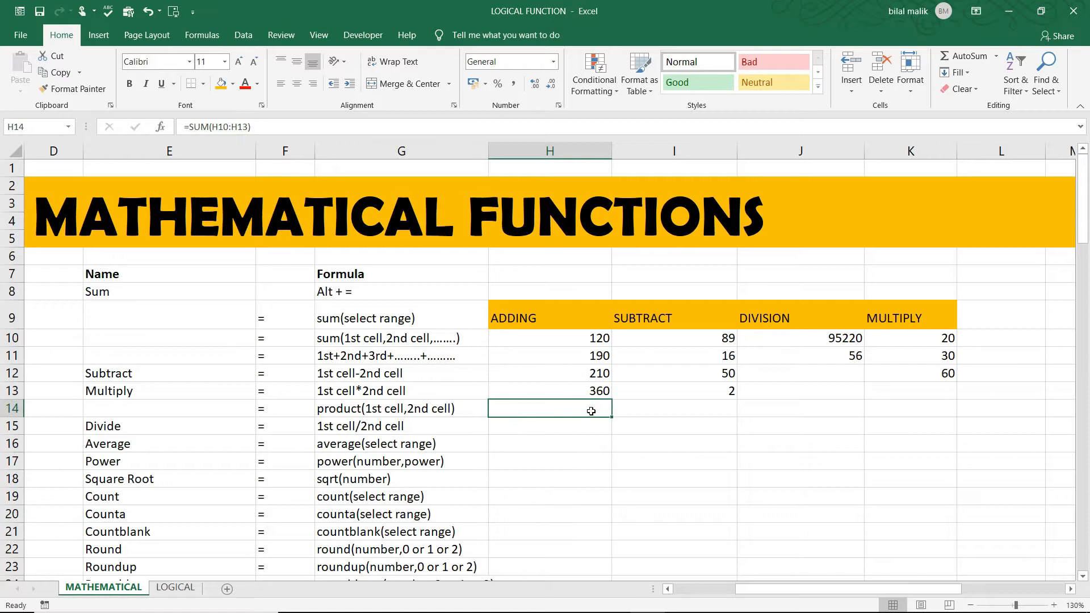
{"action": "type", "text": "=sum"}
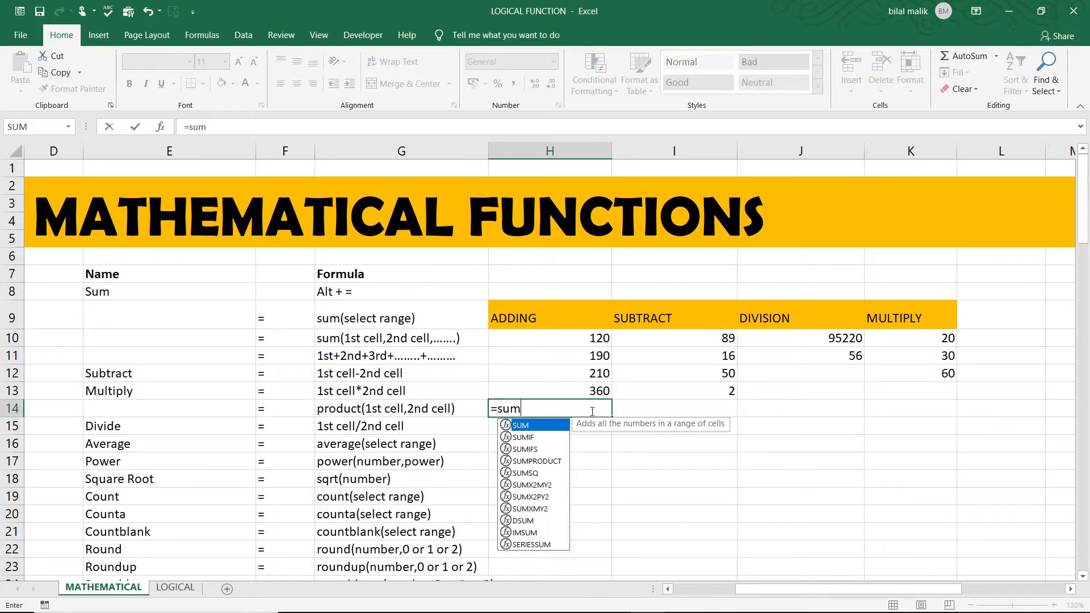
{"action": "key", "text": "Tab"}
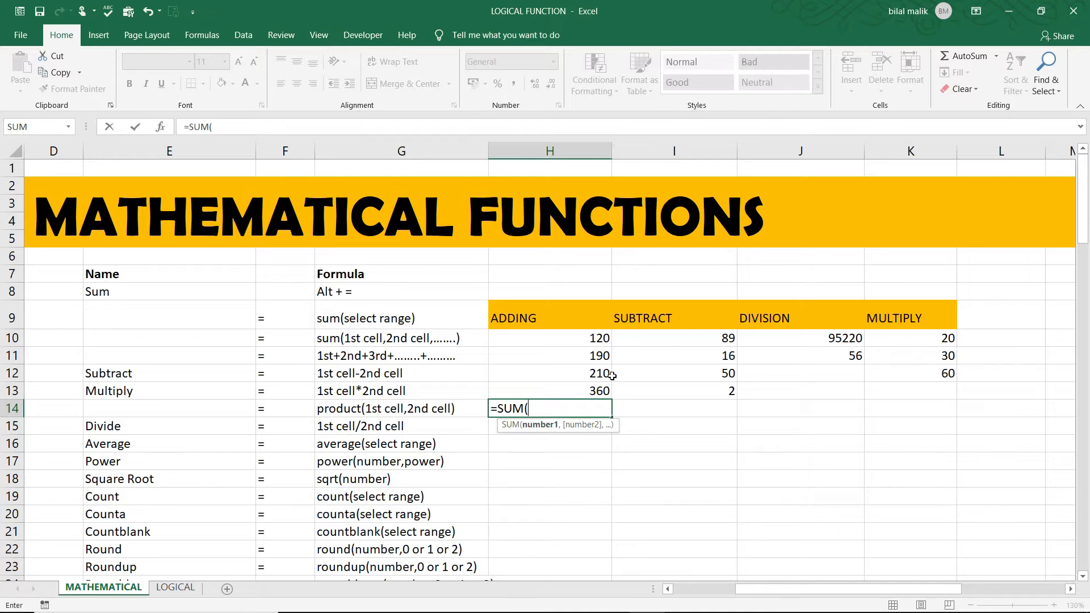
{"action": "left_click", "coordinate": [583, 340]}
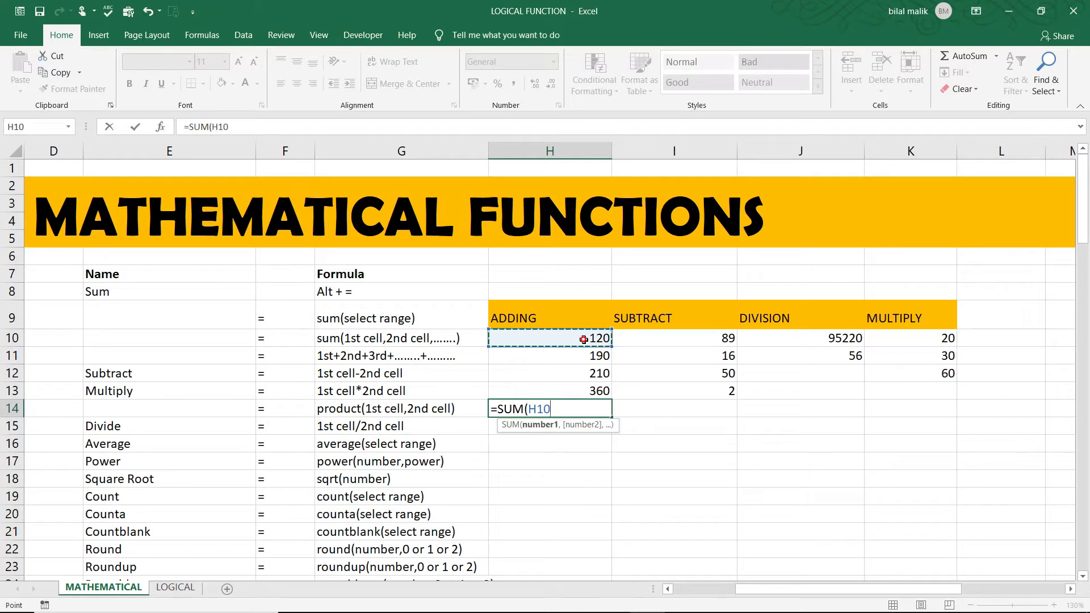
{"action": "type", "text": ","}
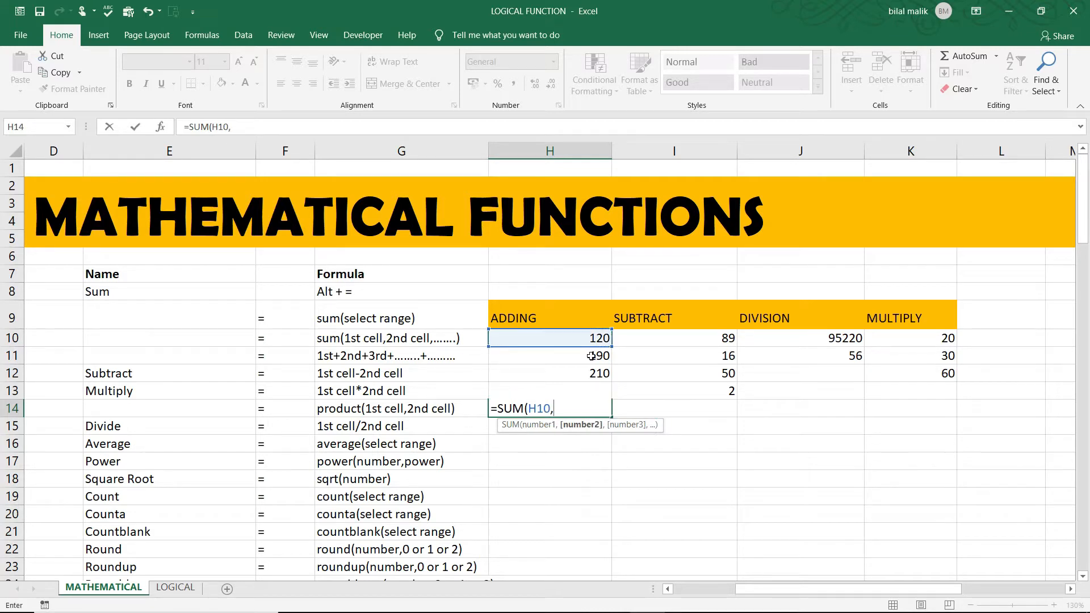
{"action": "left_click", "coordinate": [591, 356]}
{"action": "type", "text": ","}
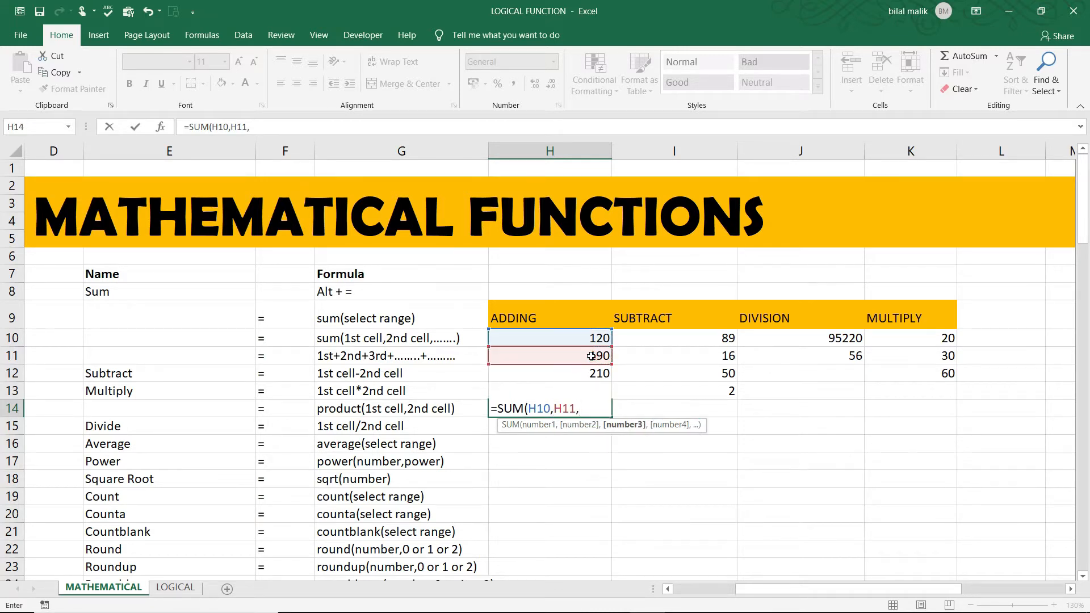
{"action": "left_click", "coordinate": [592, 373]}
{"action": "type", "text": ","}
{"action": "key", "text": "BackSpace"}
{"action": "key", "text": "BackSpace"}
{"action": "key", "text": "BackSpace"}
{"action": "key", "text": "BackSpace"}
{"action": "key", "text": "BackSpace"}
{"action": "key", "text": "BackSpace"}
{"action": "key", "text": "BackSpace"}
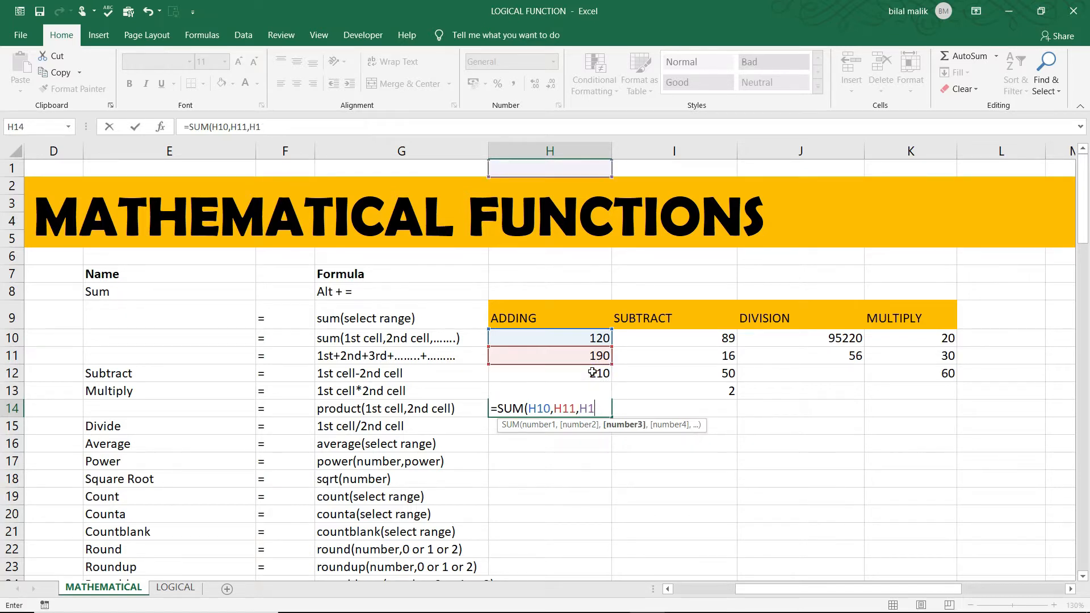
{"action": "key", "text": "BackSpace"}
{"action": "key", "text": "BackSpace"}
{"action": "key", "text": "BackSpace"}
{"action": "key", "text": "BackSpace"}
{"action": "key", "text": "BackSpace"}
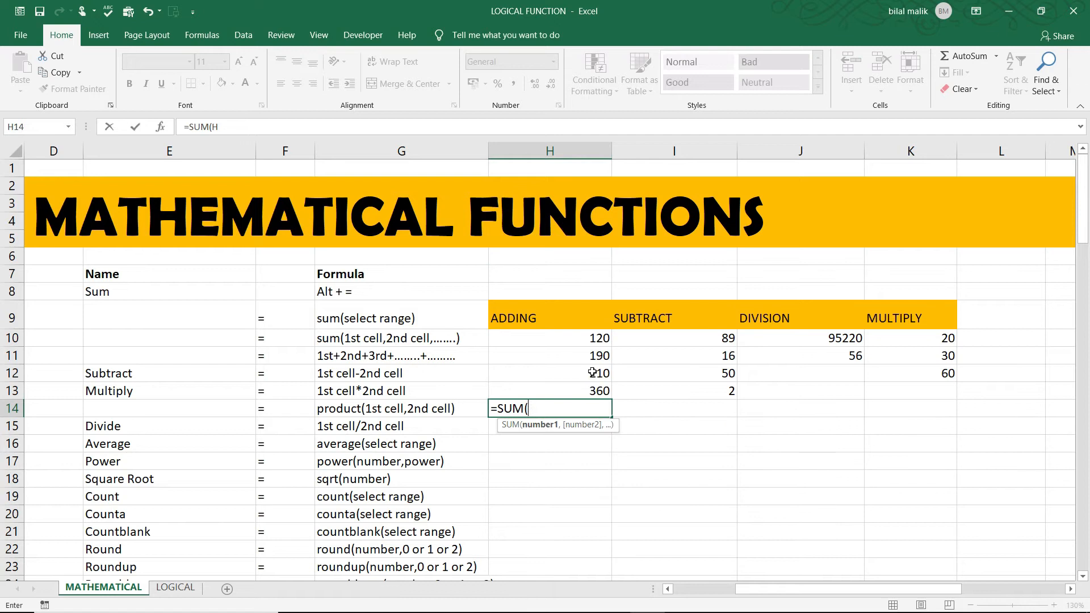
Step: Complete the SUM function in H14 with the range H10:H13
{"action": "left_click_drag", "start_coordinate": [592, 338], "coordinate": [591, 391]}
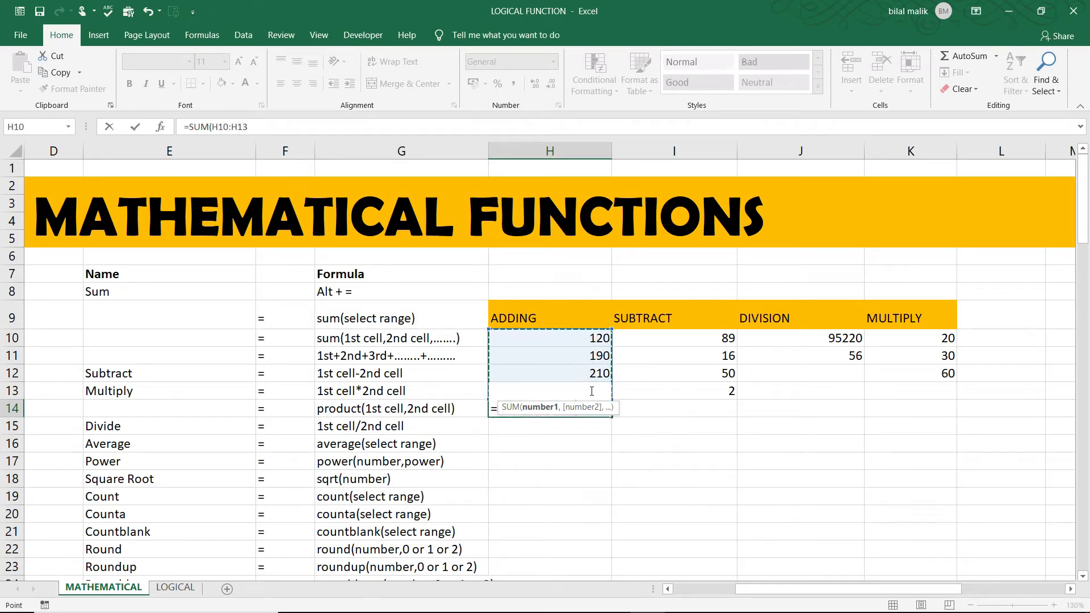
{"action": "type", "text": ")"}
{"action": "key", "text": "Return"}
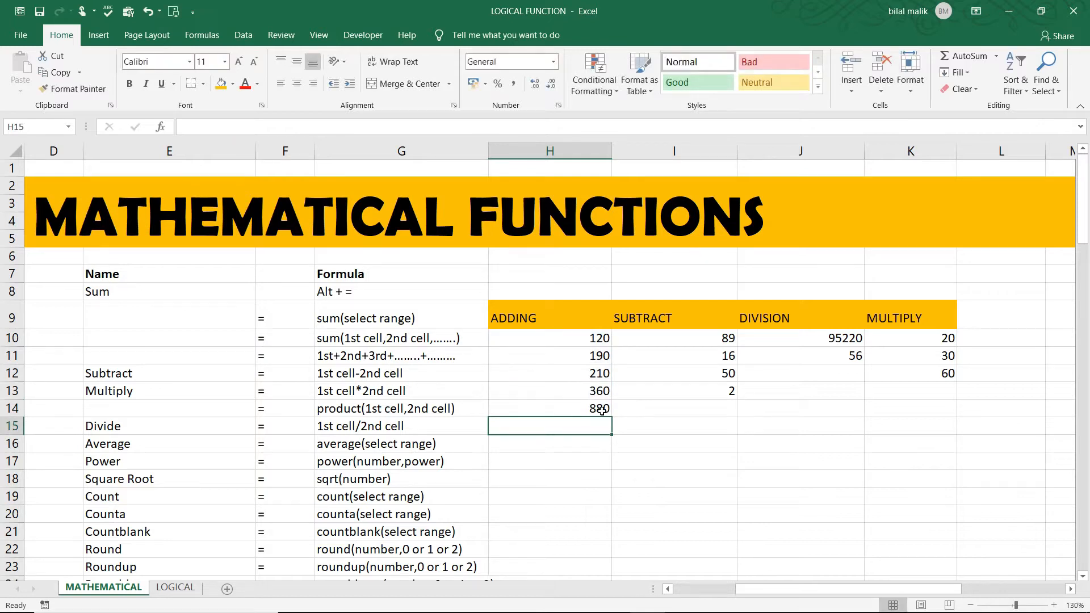
{"action": "left_click", "coordinate": [603, 410]}
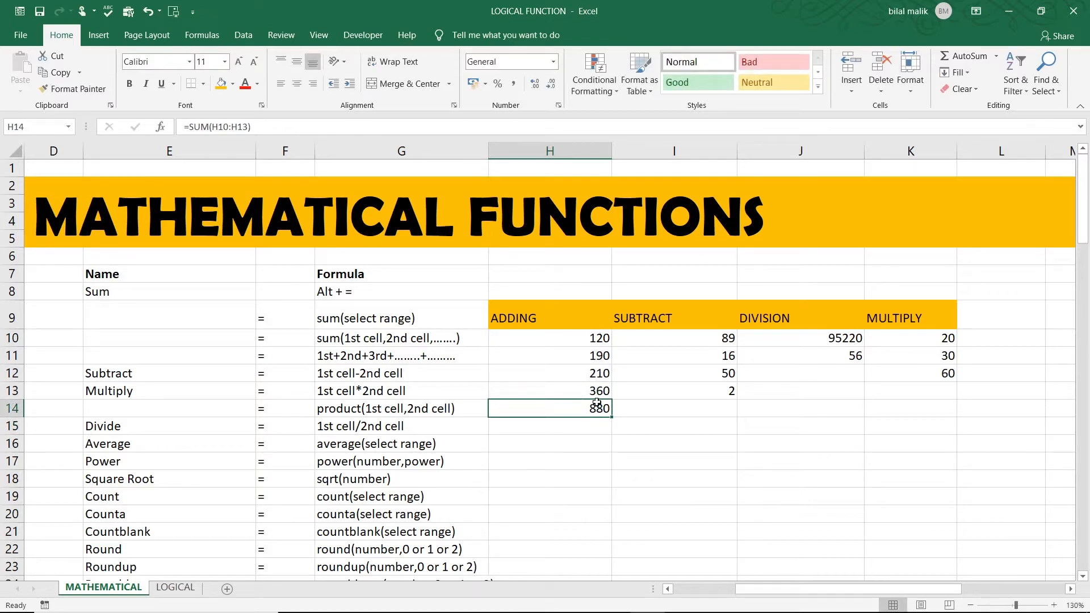
Step: Enter the formula =I10-I11-I12 in I14 below the SUBTRACT values
{"action": "scroll", "coordinate": [596, 403], "scroll_direction": "up", "scroll_amount": 2, "text": "ctrl"}
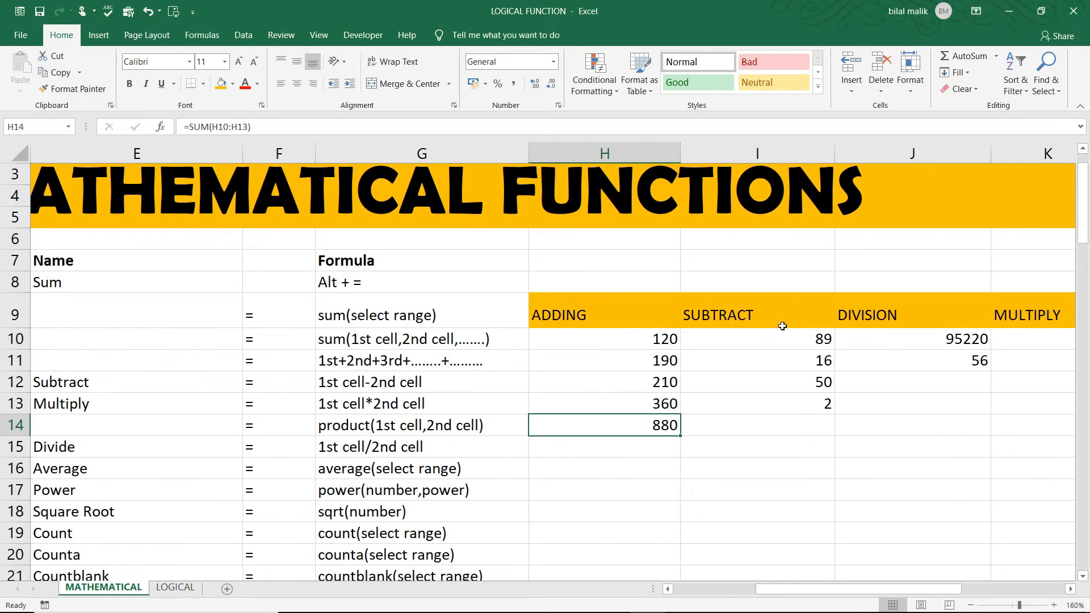
{"action": "left_click", "coordinate": [782, 337]}
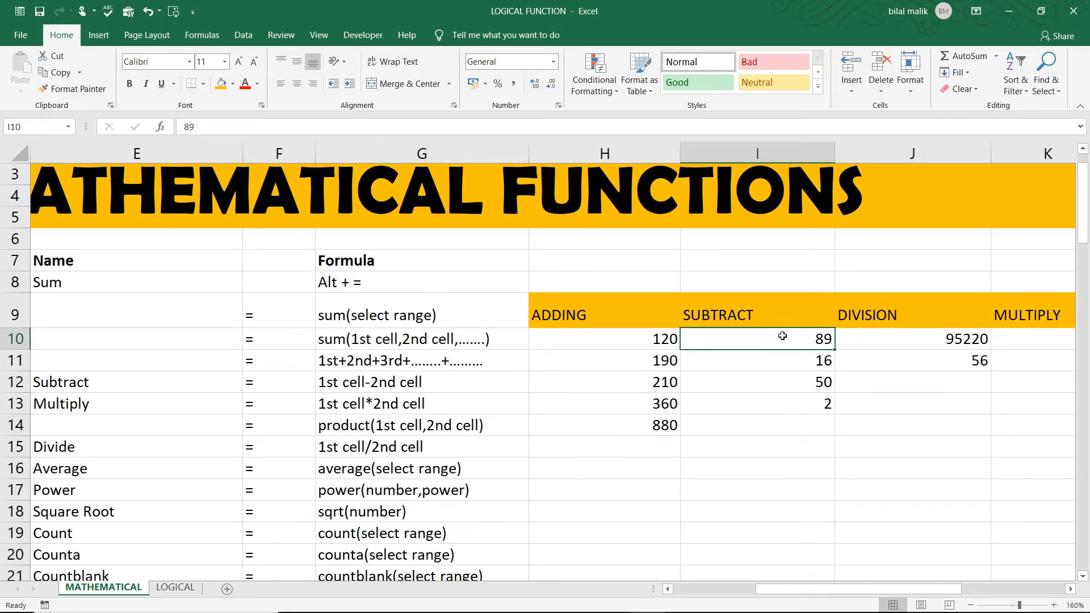
{"action": "key", "text": "Down"}
{"action": "key", "text": "Down"}
{"action": "key", "text": "Down"}
{"action": "key", "text": "Down"}
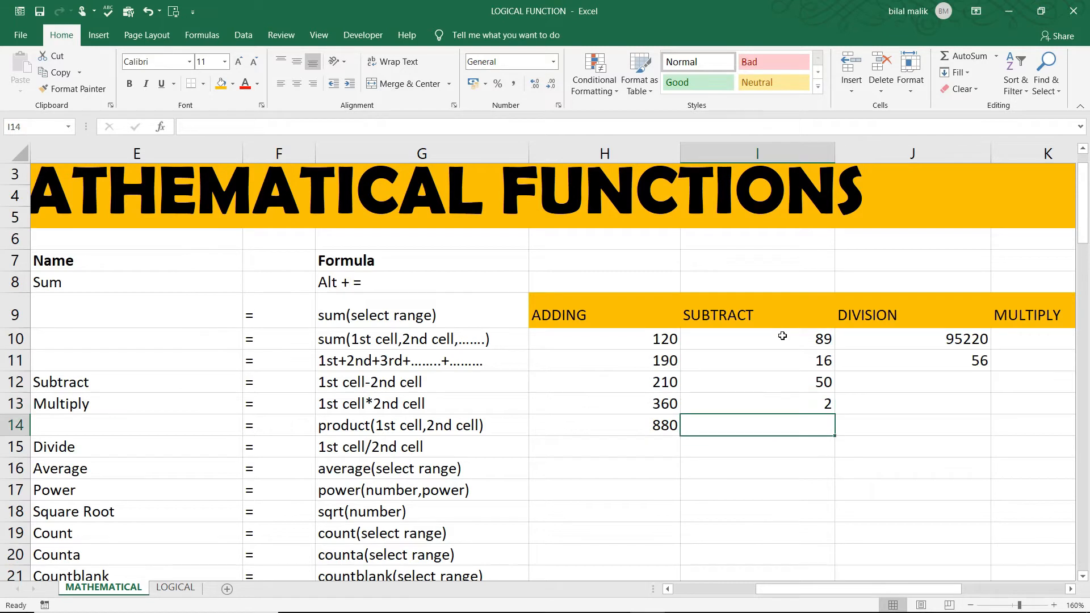
{"action": "type", "text": "="}
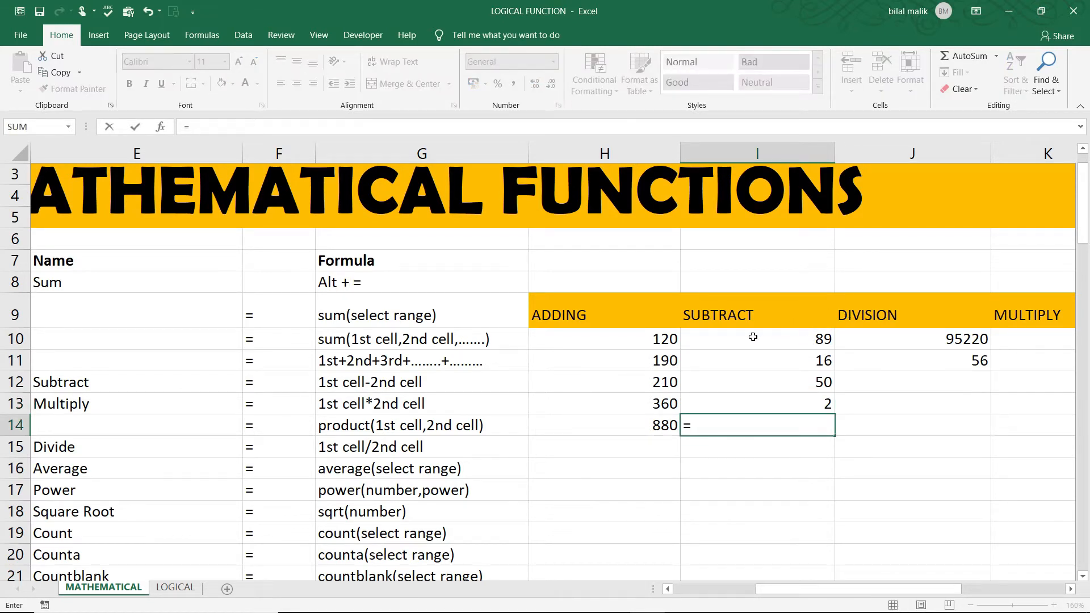
{"action": "left_click", "coordinate": [806, 337]}
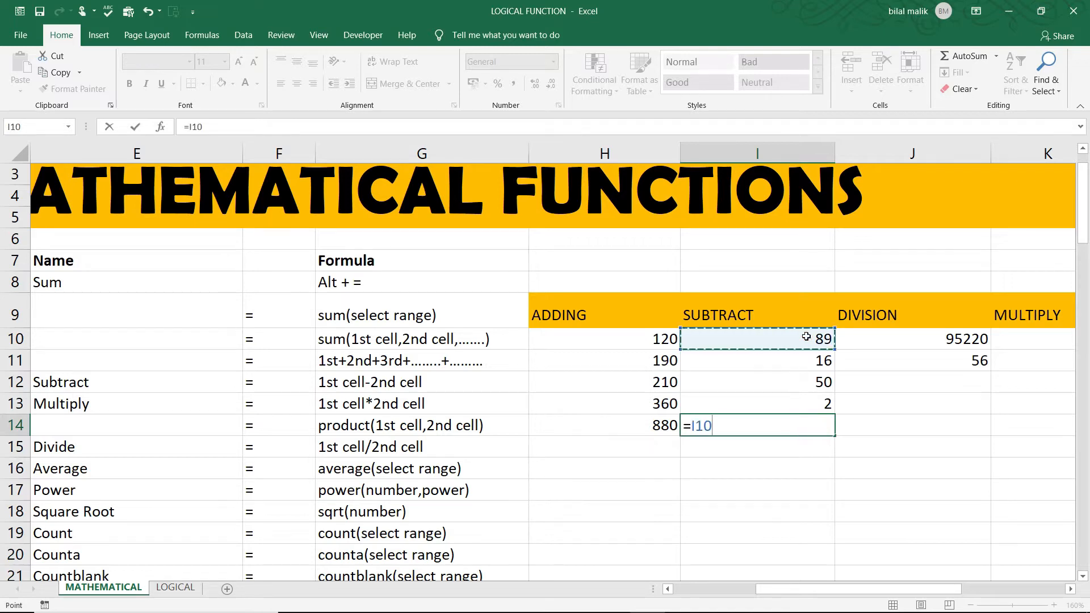
{"action": "type", "text": "-"}
{"action": "left_click", "coordinate": [797, 355]}
{"action": "type", "text": "-"}
{"action": "left_click", "coordinate": [791, 385]}
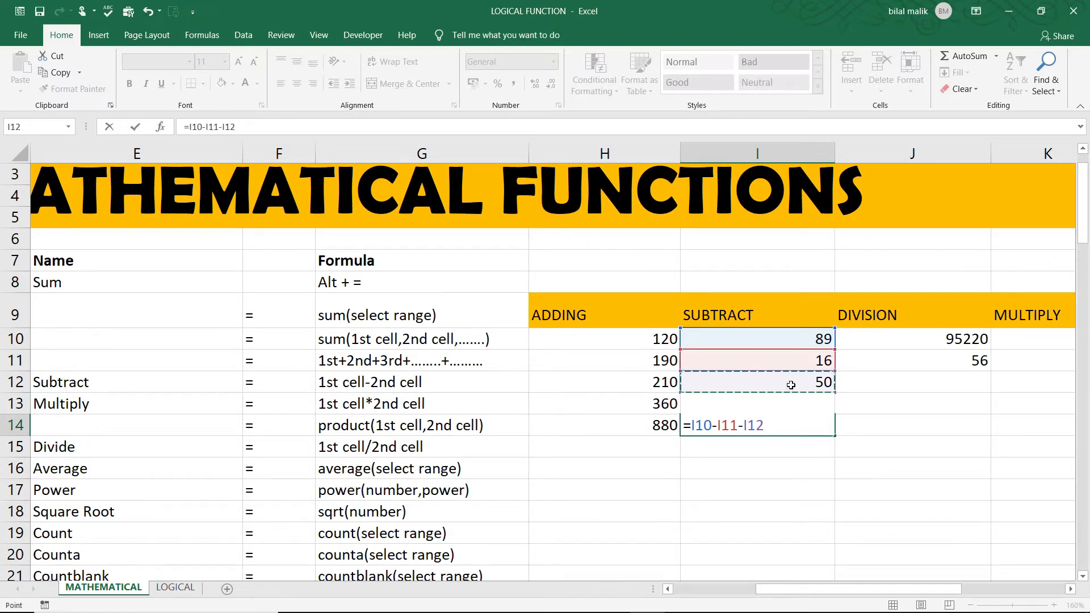
{"action": "key", "text": "Return"}
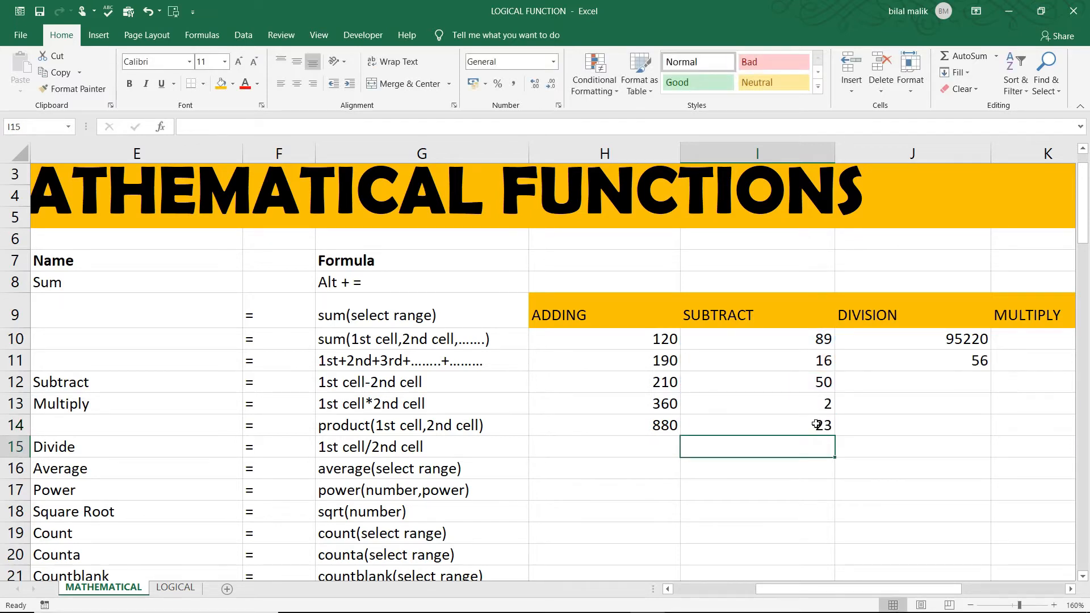
Step: Enter the formula =J10/J11 in J12 below the DIVISION values
{"action": "left_click", "coordinate": [929, 336]}
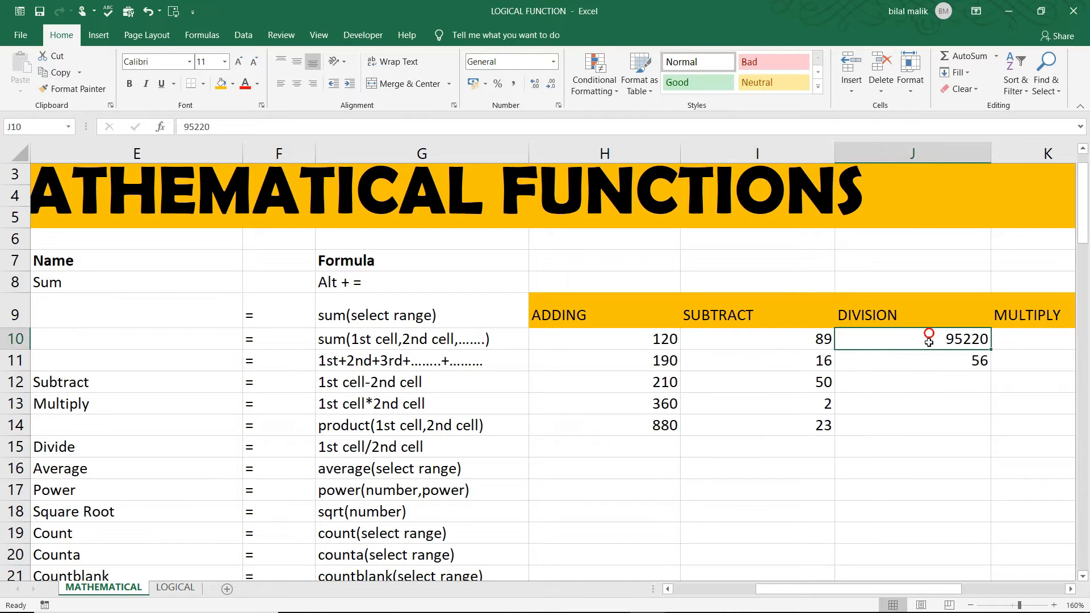
{"action": "left_click", "coordinate": [932, 366]}
{"action": "left_click", "coordinate": [945, 391]}
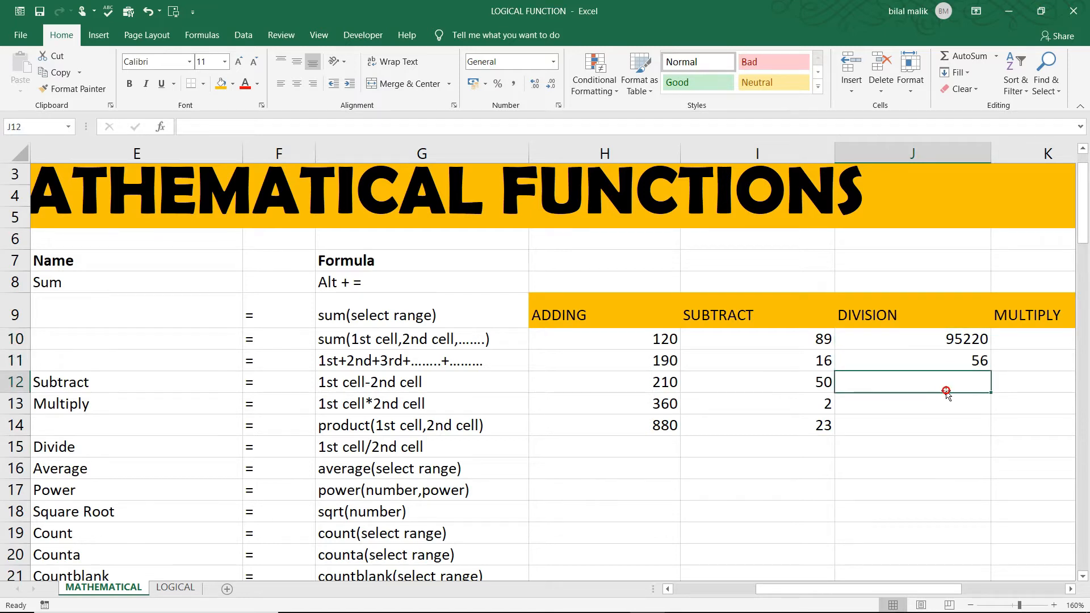
{"action": "type", "text": "="}
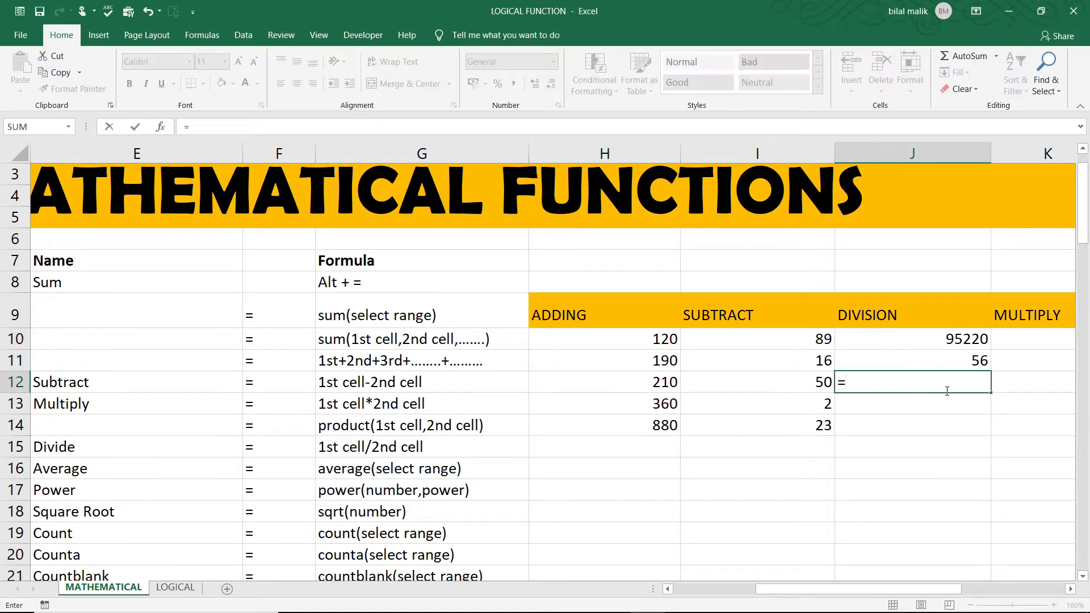
{"action": "left_click", "coordinate": [933, 334]}
{"action": "type", "text": "/"}
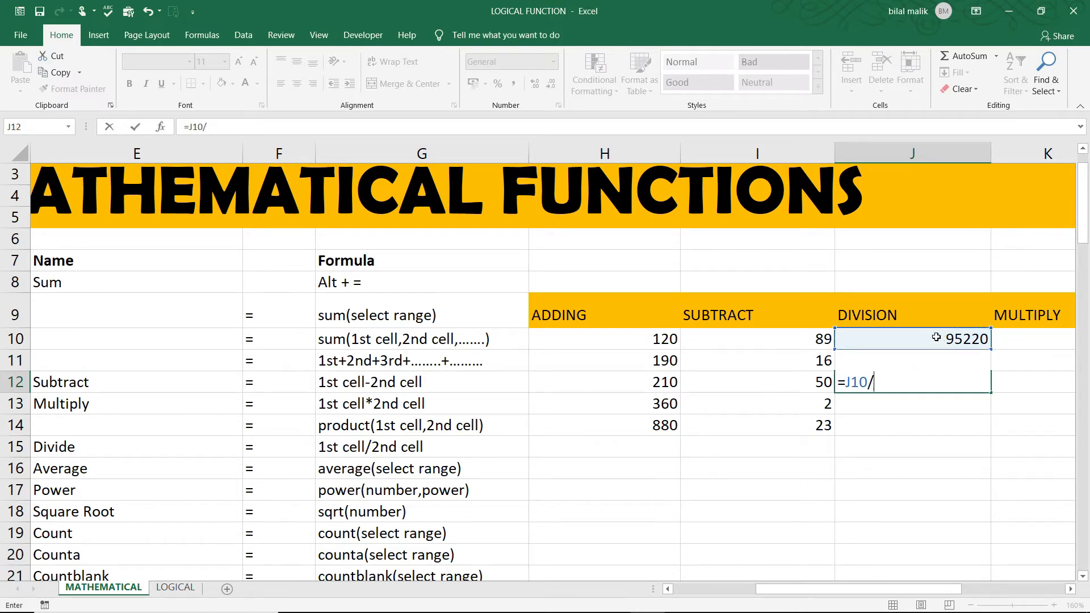
{"action": "key", "text": "Down"}
{"action": "key", "text": "Up"}
{"action": "key", "text": "Up"}
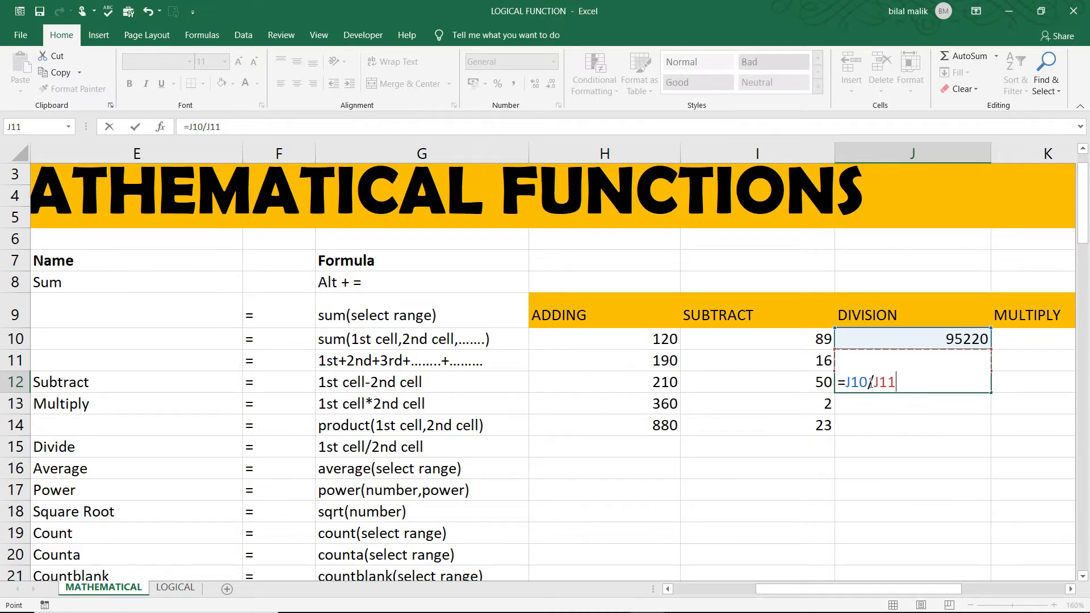
{"action": "key", "text": "Return"}
Step: Increase the decimal places shown for the division result in J12 to 13
{"action": "left_click", "coordinate": [922, 376]}
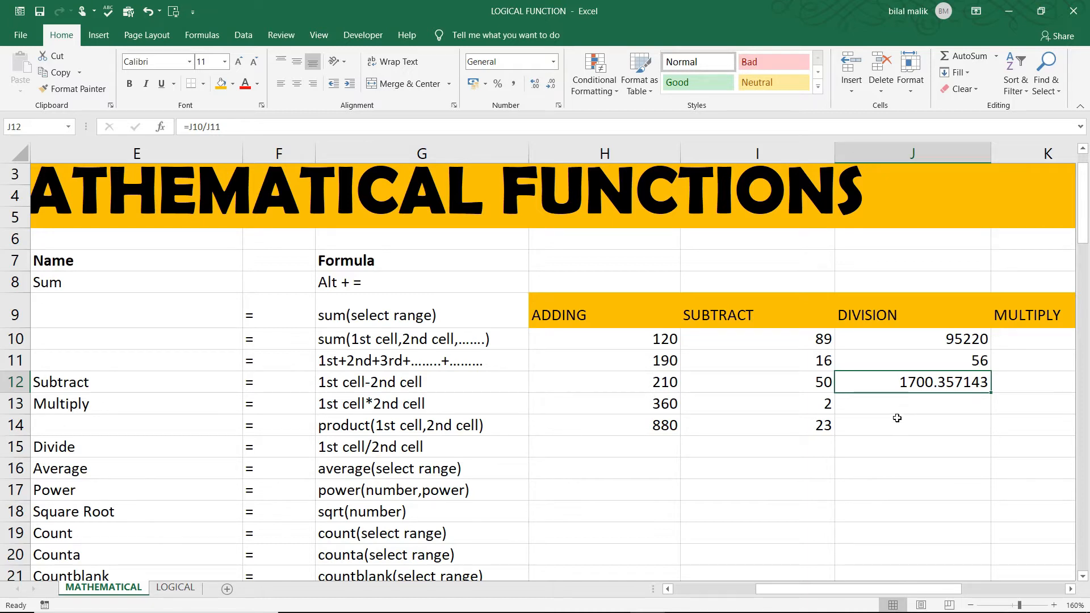
{"action": "left_click", "coordinate": [533, 88]}
{"action": "left_click", "coordinate": [534, 88]}
{"action": "left_click", "coordinate": [534, 88]}
{"action": "left_click", "coordinate": [534, 88]}
{"action": "left_click", "coordinate": [537, 86]}
{"action": "left_click", "coordinate": [536, 86]}
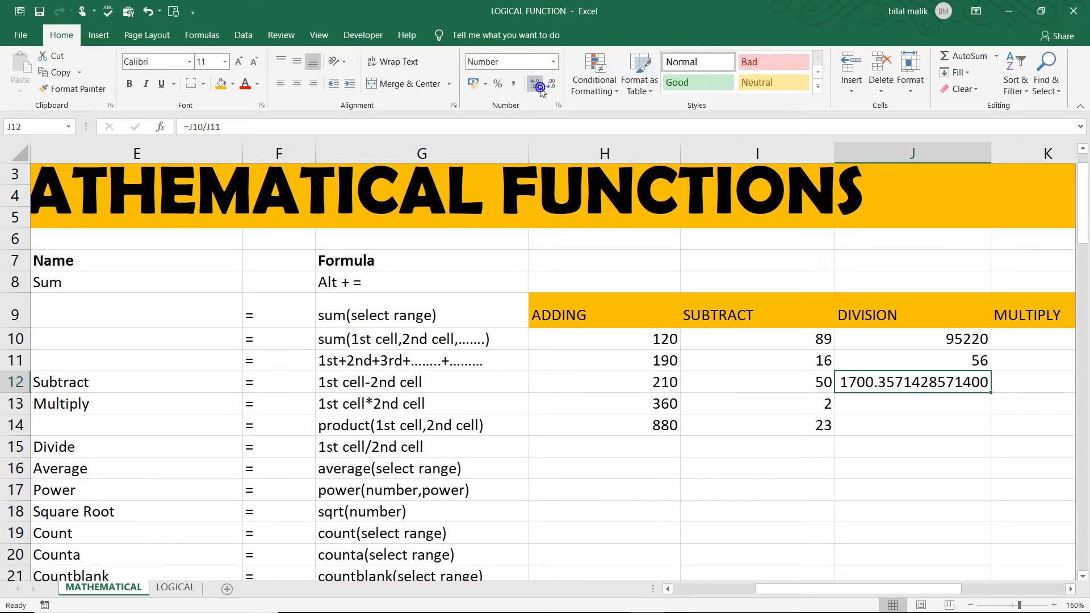
Step: Reduce the division result in J12 to zero decimal places
{"action": "left_click", "coordinate": [553, 86]}
{"action": "left_click", "coordinate": [553, 86]}
{"action": "left_click", "coordinate": [554, 86]}
{"action": "left_click", "coordinate": [554, 86]}
{"action": "left_click", "coordinate": [553, 86]}
{"action": "left_click", "coordinate": [555, 88]}
{"action": "left_click", "coordinate": [555, 88]}
{"action": "left_click", "coordinate": [556, 88]}
{"action": "left_click", "coordinate": [555, 88]}
{"action": "left_click", "coordinate": [555, 88]}
{"action": "left_click", "coordinate": [555, 88]}
{"action": "left_click", "coordinate": [555, 88]}
{"action": "left_click", "coordinate": [555, 88]}
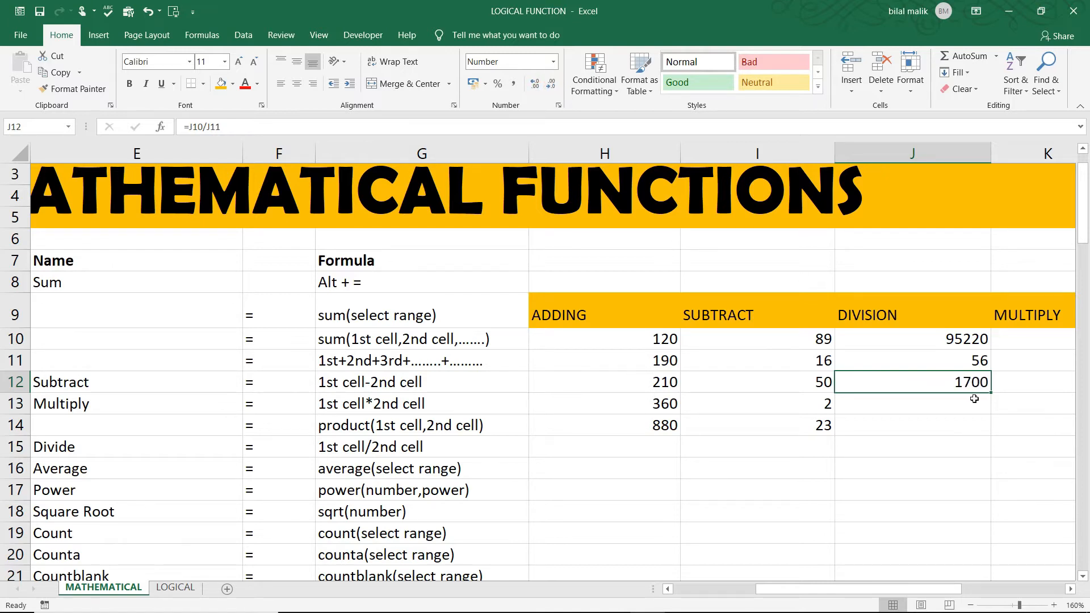
Step: Multiply the MULTIPLY values in K13 with the PRODUCT function over the range K10:K12
{"action": "scroll", "coordinate": [959, 382], "scroll_direction": "down", "scroll_amount": 1}
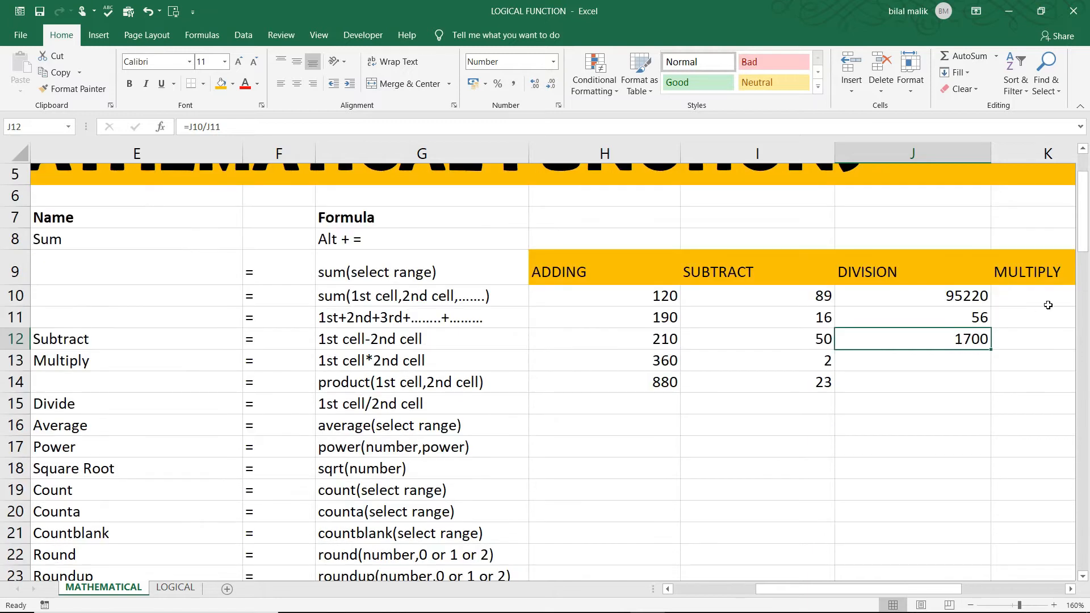
{"action": "left_click", "coordinate": [1030, 297]}
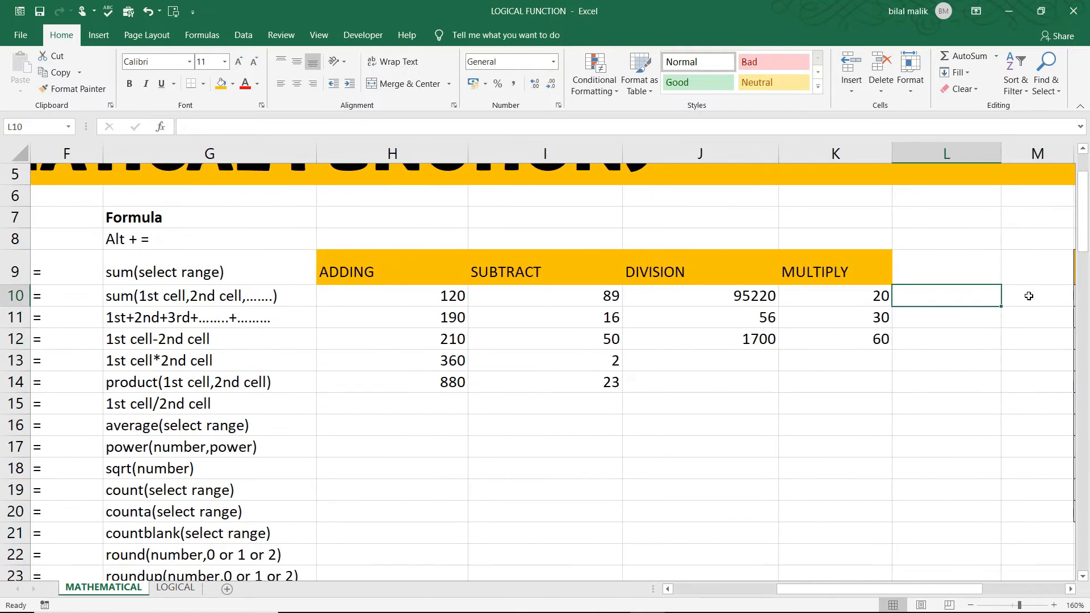
{"action": "key", "text": "Left"}
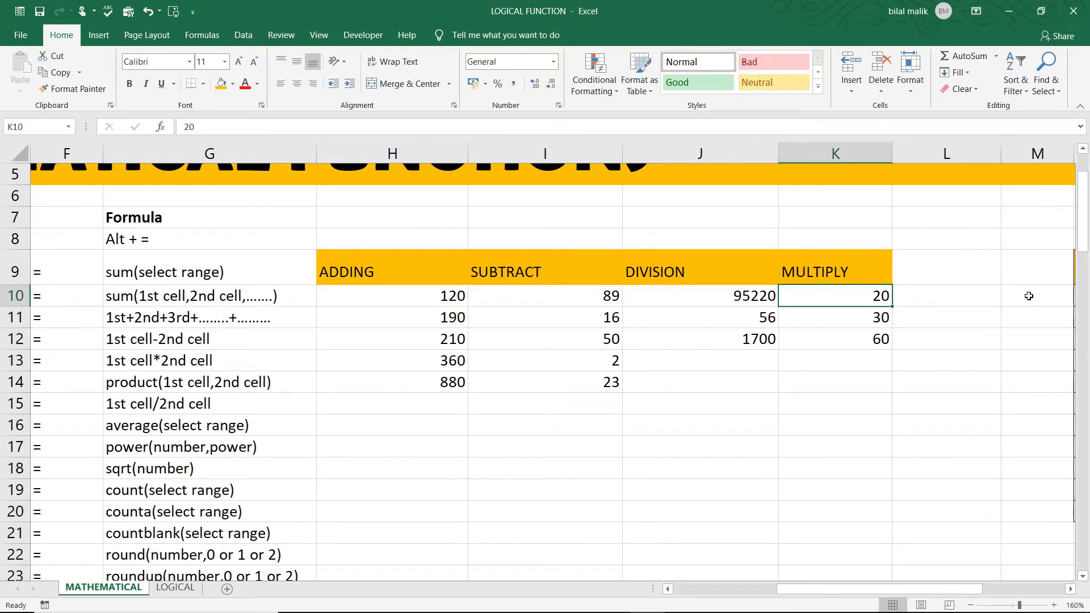
{"action": "key", "text": "Down"}
{"action": "key", "text": "Down"}
{"action": "key", "text": "Down"}
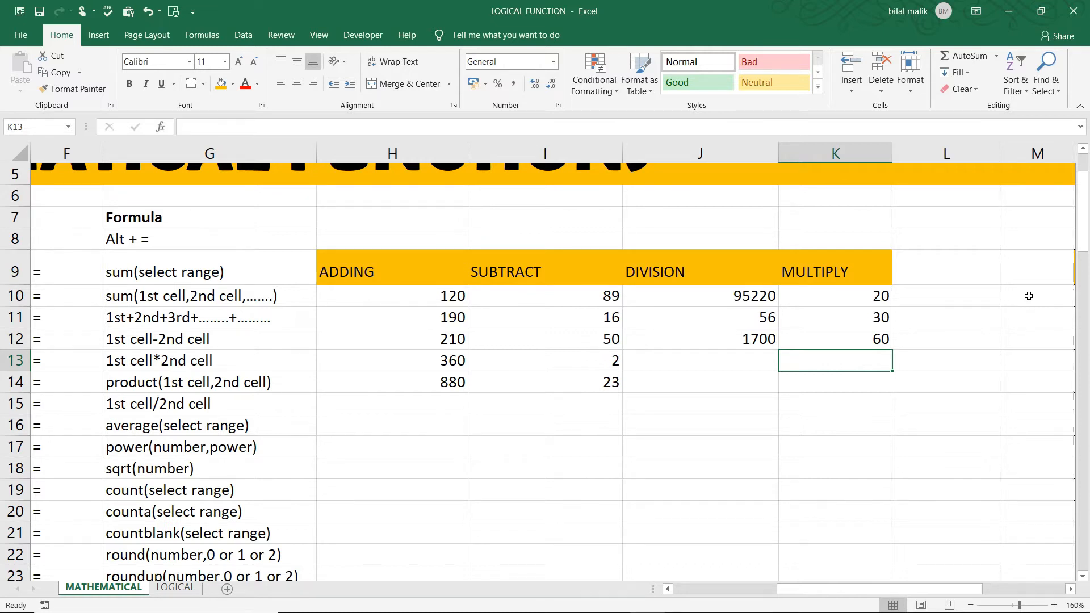
{"action": "type", "text": "=prod"}
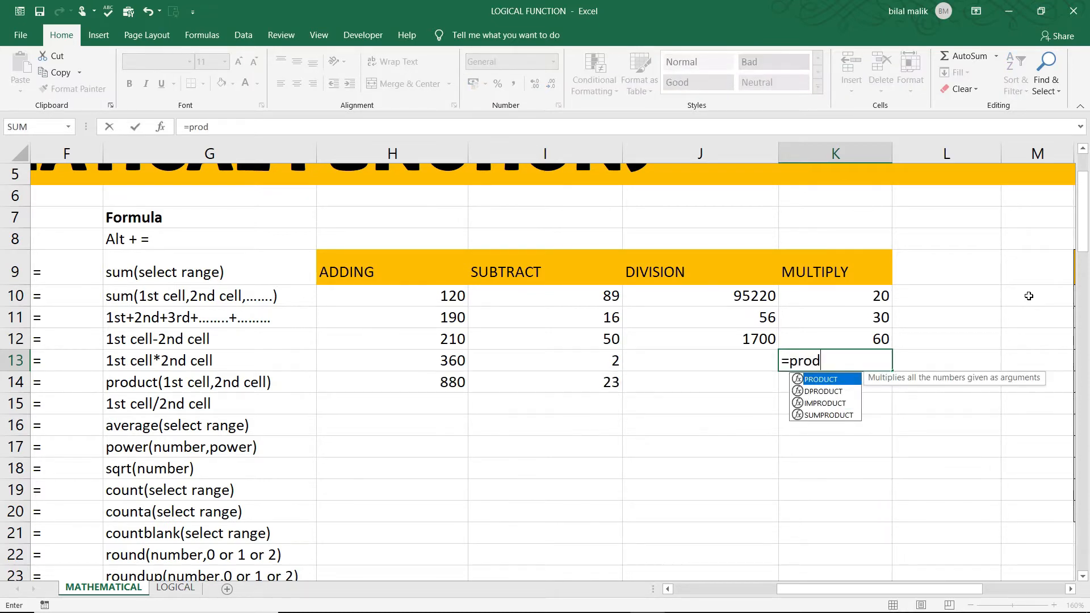
{"action": "key", "text": "Tab"}
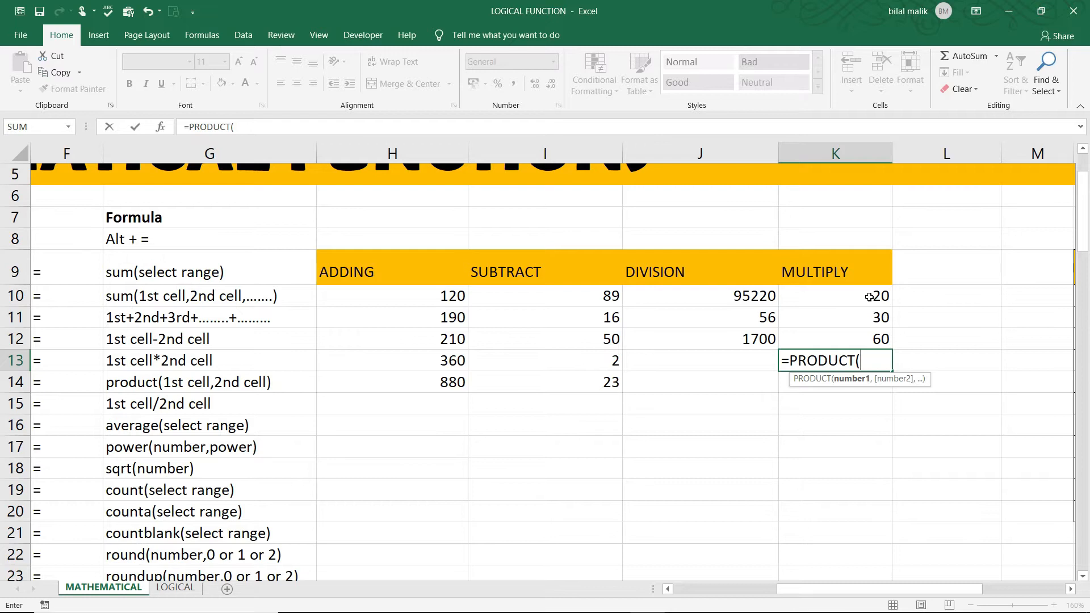
{"action": "left_click_drag", "start_coordinate": [867, 293], "coordinate": [869, 338]}
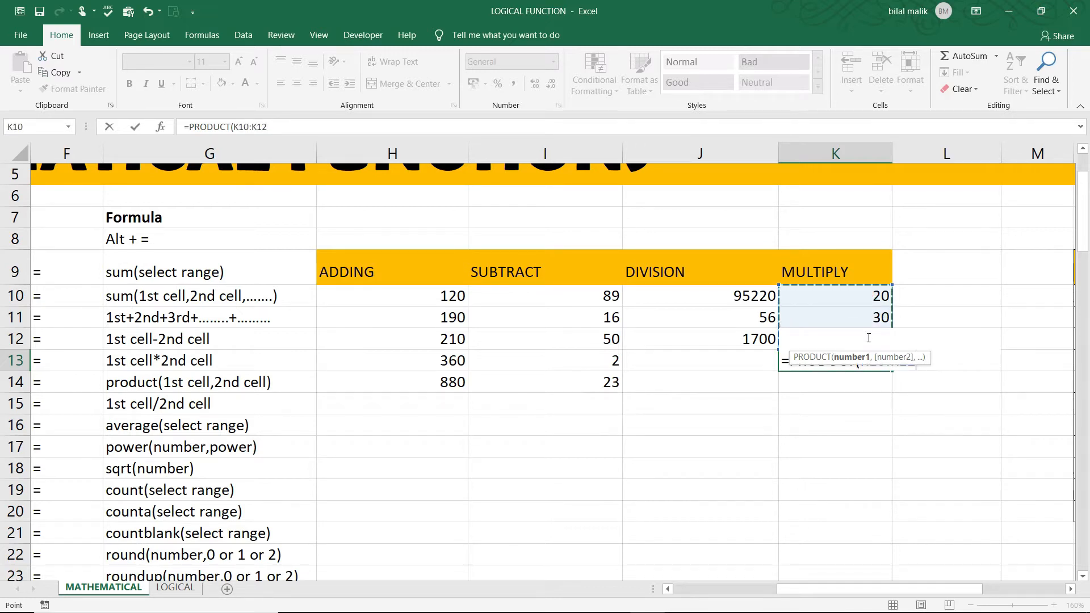
{"action": "type", "text": ")"}
{"action": "key", "text": "Return"}
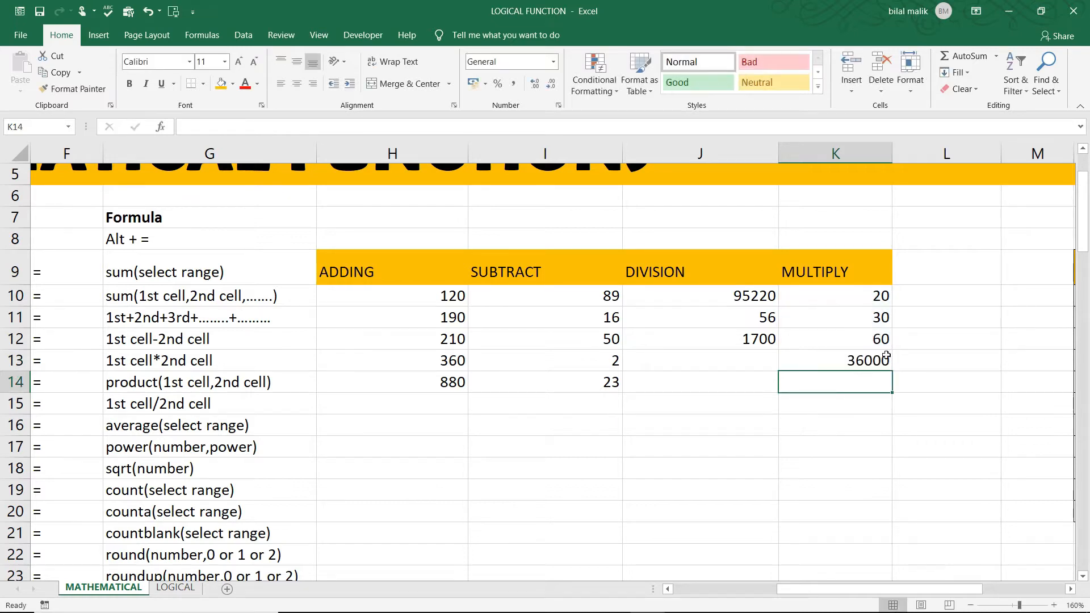
Step: Replace the PRODUCT function in K13 with the formula =K10*K11*K12
{"action": "left_click", "coordinate": [853, 361]}
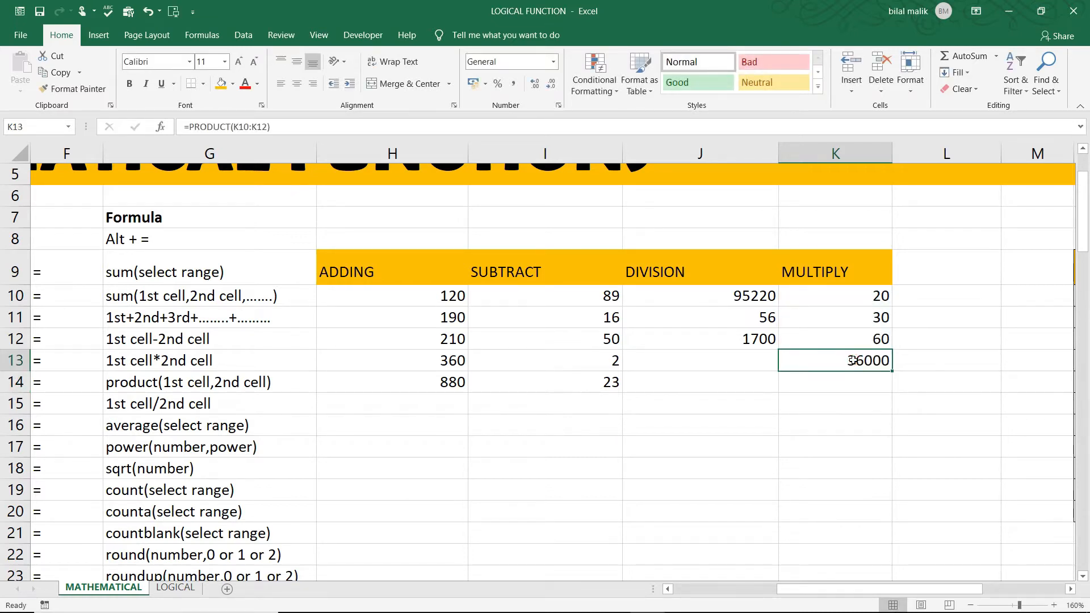
{"action": "key", "text": "Delete"}
{"action": "type", "text": "="}
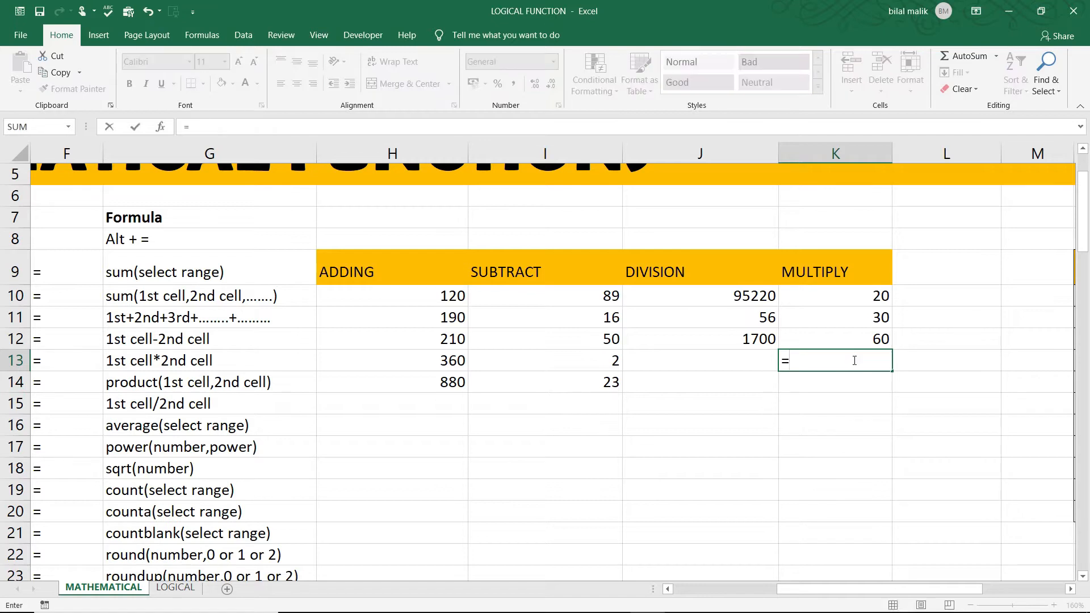
{"action": "left_click", "coordinate": [849, 301]}
{"action": "type", "text": "*"}
{"action": "type", "text": "*"}
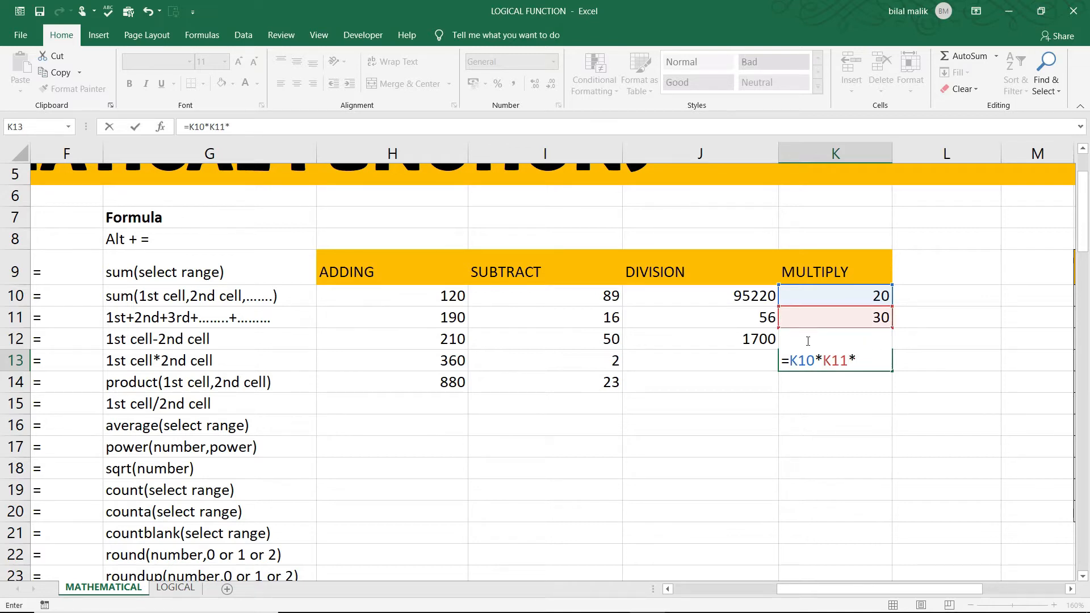
{"action": "type", "text": "K12"}
{"action": "key", "text": "Return"}
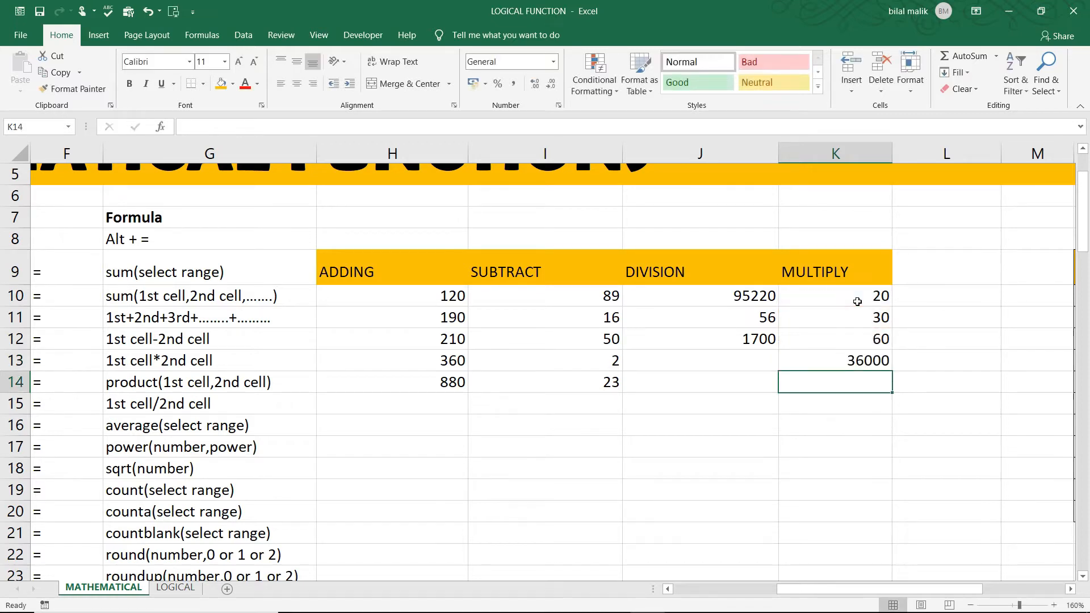
Step: Review the ADDING, SUBTRACT, DIVISION and MULTIPLY headings in row 9
{"action": "left_click_drag", "start_coordinate": [861, 340], "coordinate": [862, 354]}
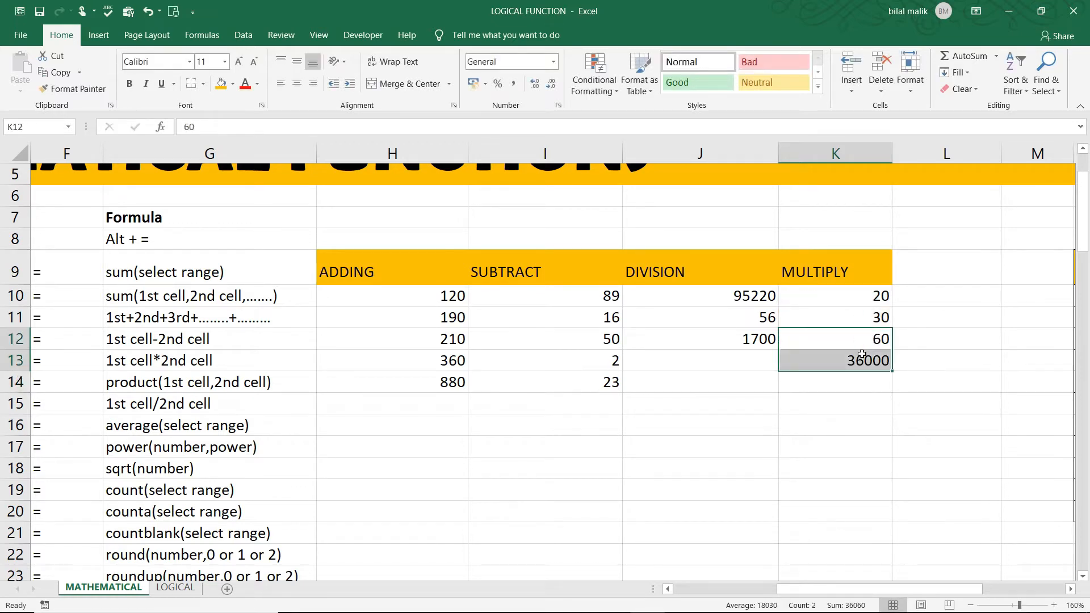
{"action": "key", "text": "Left"}
{"action": "key", "text": "Left"}
{"action": "key", "text": "Left"}
{"action": "key", "text": "Up"}
{"action": "key", "text": "Up"}
{"action": "key", "text": "Up"}
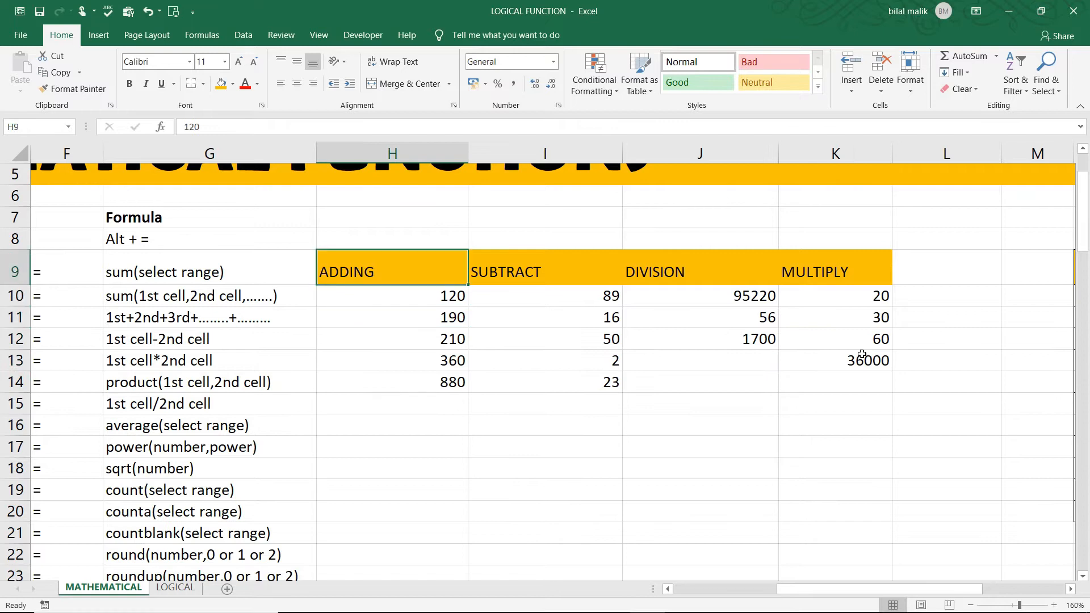
{"action": "key", "text": "Right"}
{"action": "key", "text": "Right"}
{"action": "key", "text": "Left"}
{"action": "key", "text": "Left"}
{"action": "key", "text": "Right"}
{"action": "key", "text": "Right"}
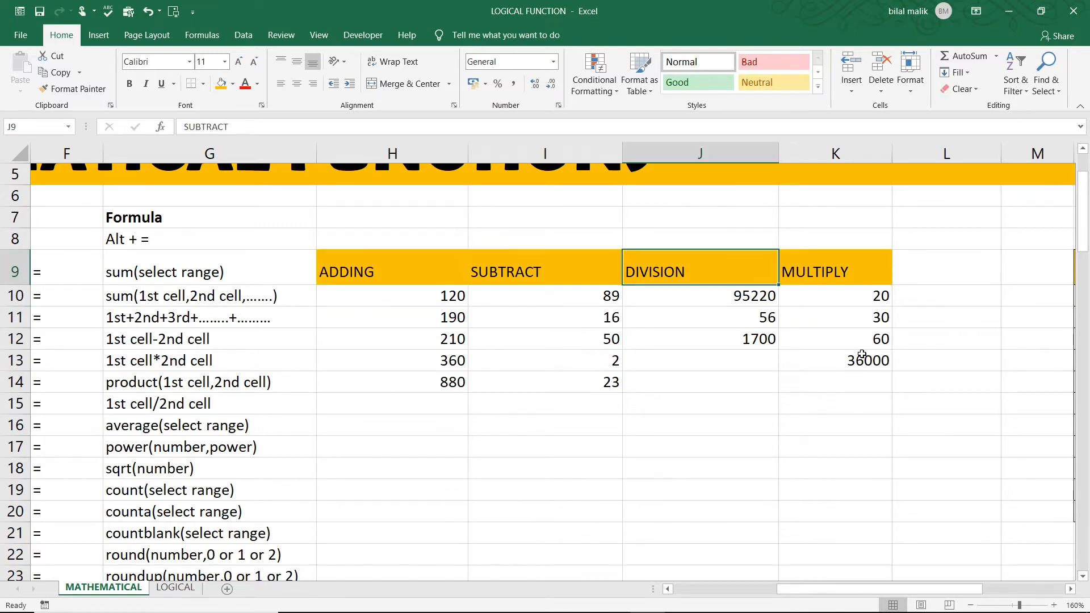
{"action": "key", "text": "Right"}
Step: Go back to the function list and examine the Average entry with its formula in row 16
{"action": "key", "text": "Left"}
{"action": "key", "text": "Left"}
{"action": "key", "text": "Left"}
{"action": "key", "text": "Left"}
{"action": "key", "text": "Left"}
{"action": "key", "text": "Left"}
{"action": "key", "text": "Left"}
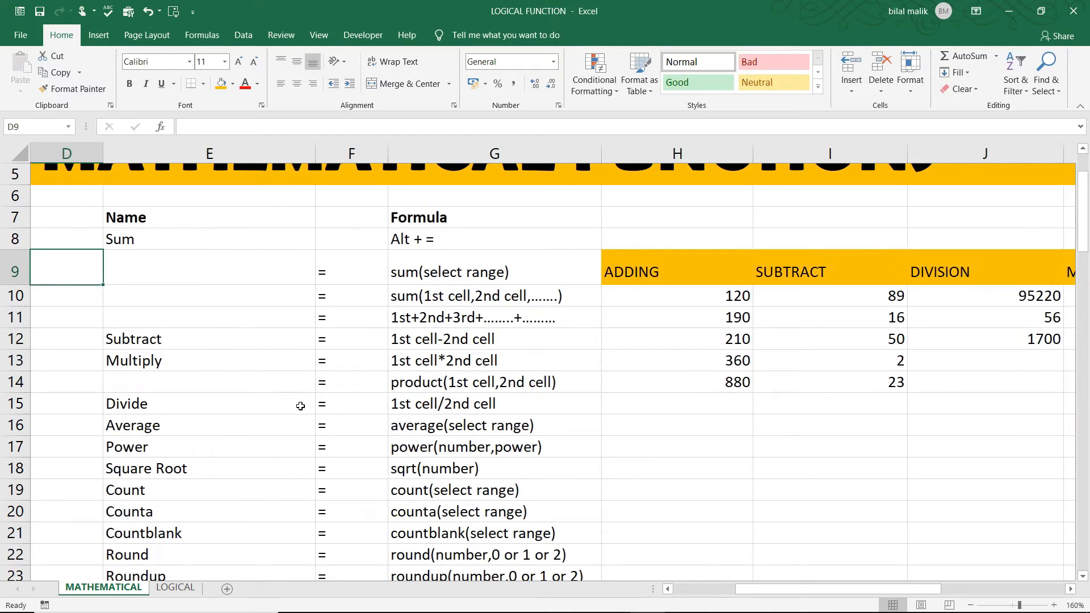
{"action": "key", "text": "Down"}
{"action": "key", "text": "Down"}
{"action": "key", "text": "Down"}
{"action": "key", "text": "Down"}
{"action": "key", "text": "Down"}
{"action": "key", "text": "Down"}
{"action": "key", "text": "Down"}
{"action": "key", "text": "Right"}
{"action": "key", "text": "Right"}
{"action": "key", "text": "Right"}
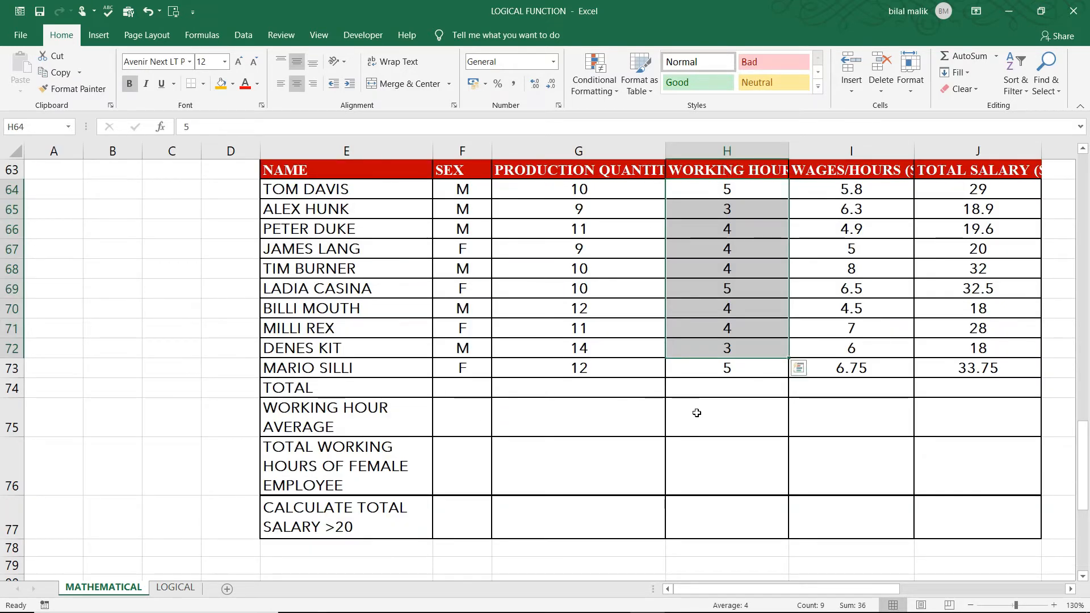
Step: Calculate the working hour average in H75 with the formula =SUM(H64:H73)/10
{"action": "left_click", "coordinate": [724, 413]}
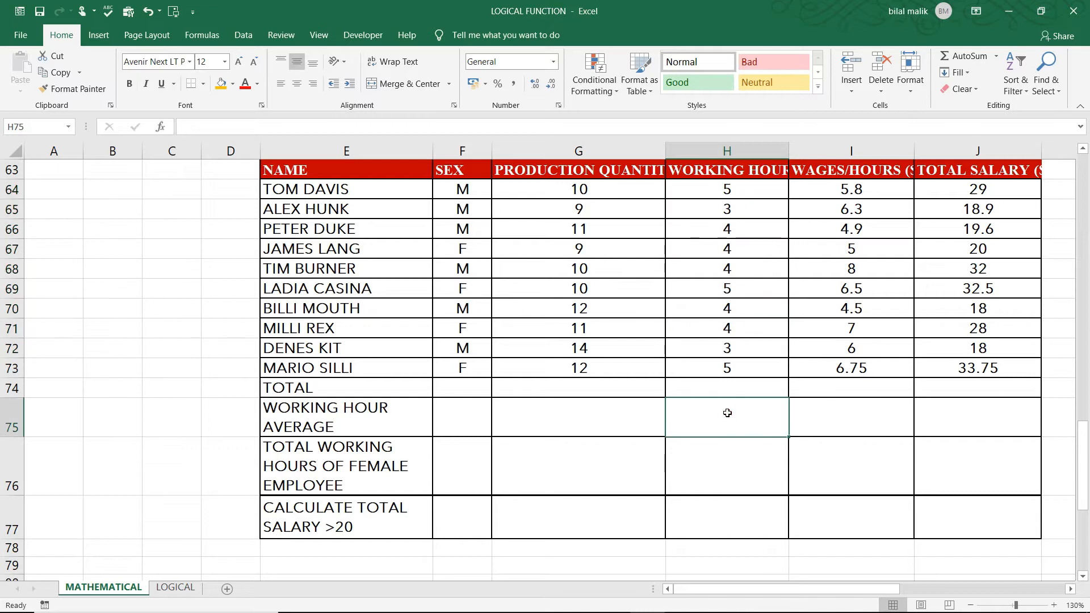
{"action": "type", "text": "="}
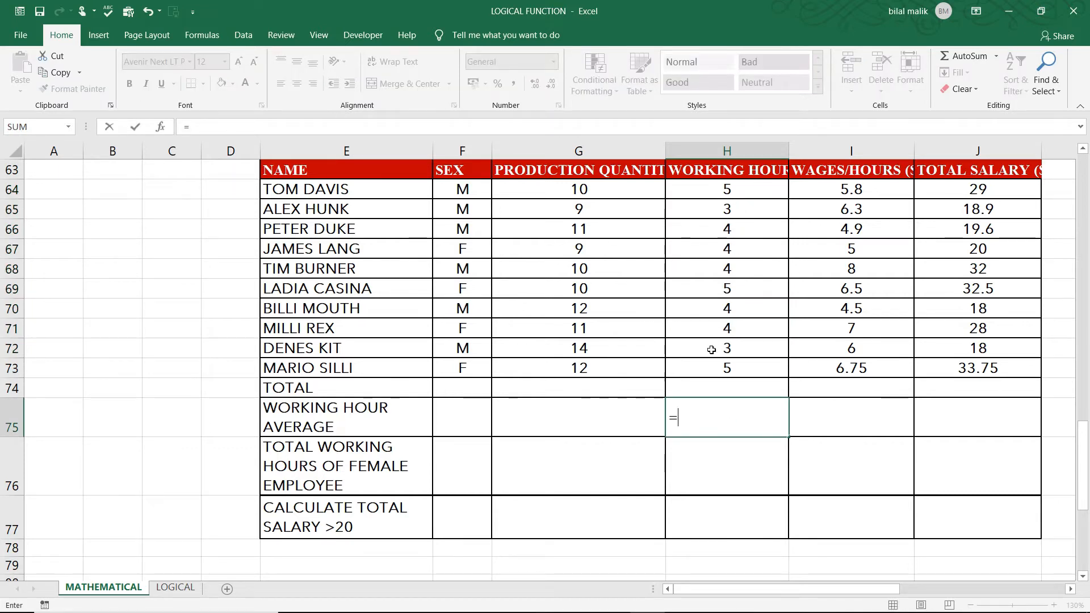
{"action": "type", "text": "SUM("}
{"action": "left_click_drag", "start_coordinate": [721, 192], "coordinate": [726, 369]}
{"action": "type", "text": ")"}
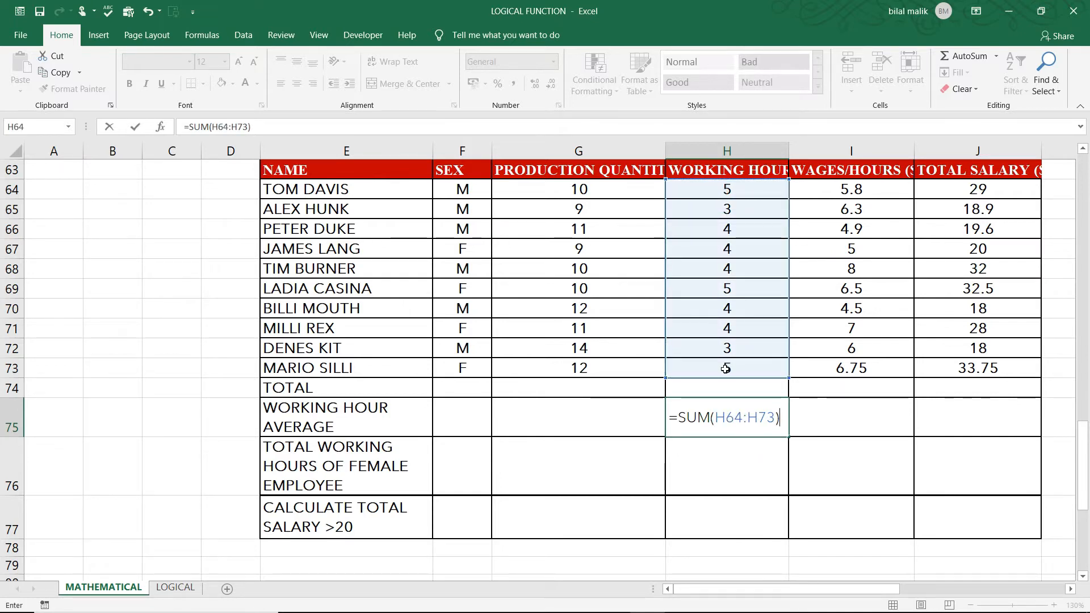
{"action": "type", "text": "/"}
{"action": "type", "text": "10"}
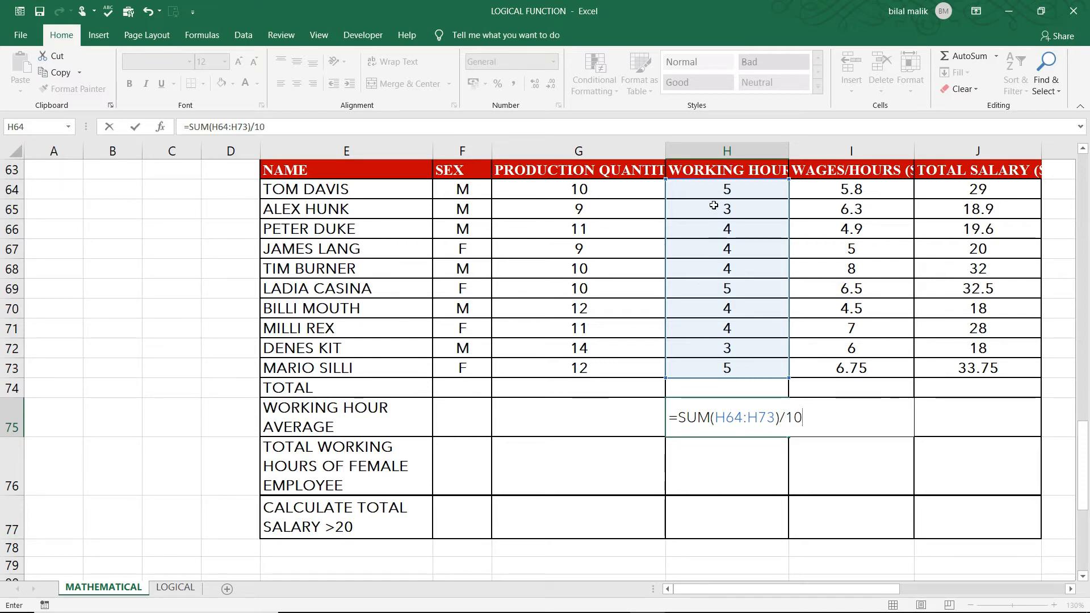
{"action": "key", "text": "Return"}
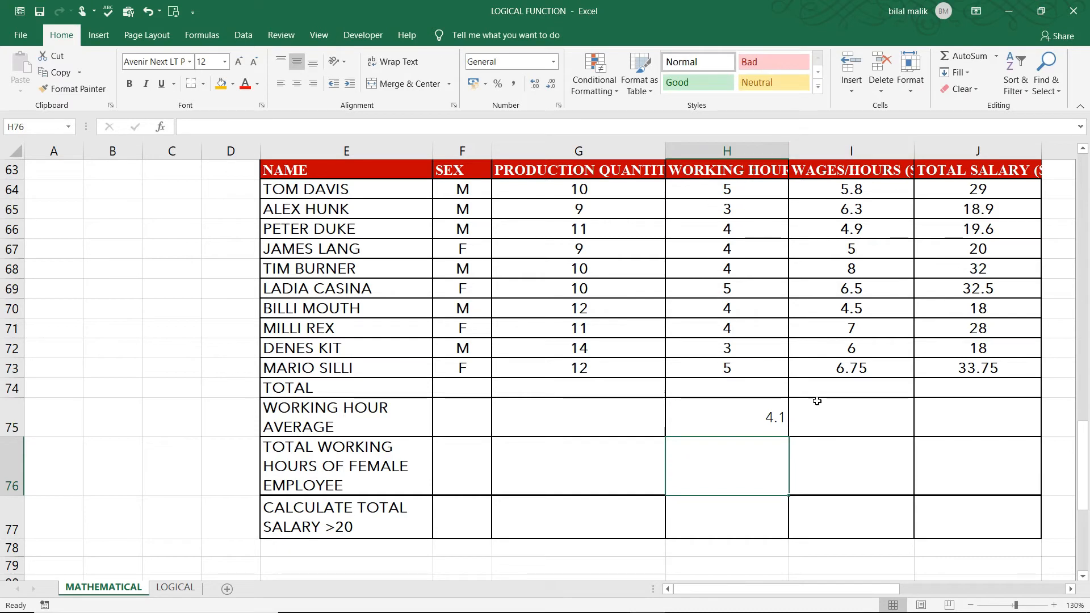
Step: Replace the working hour average formula in H75 with =AVERAGE(H64:H73)
{"action": "left_click", "coordinate": [765, 400]}
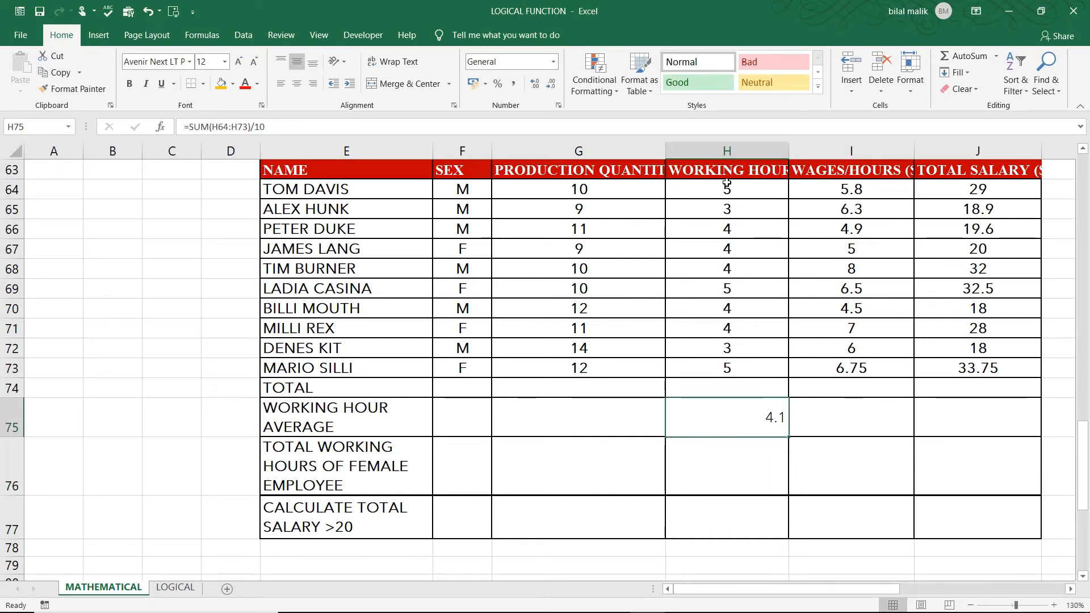
{"action": "type", "text": "=aver"}
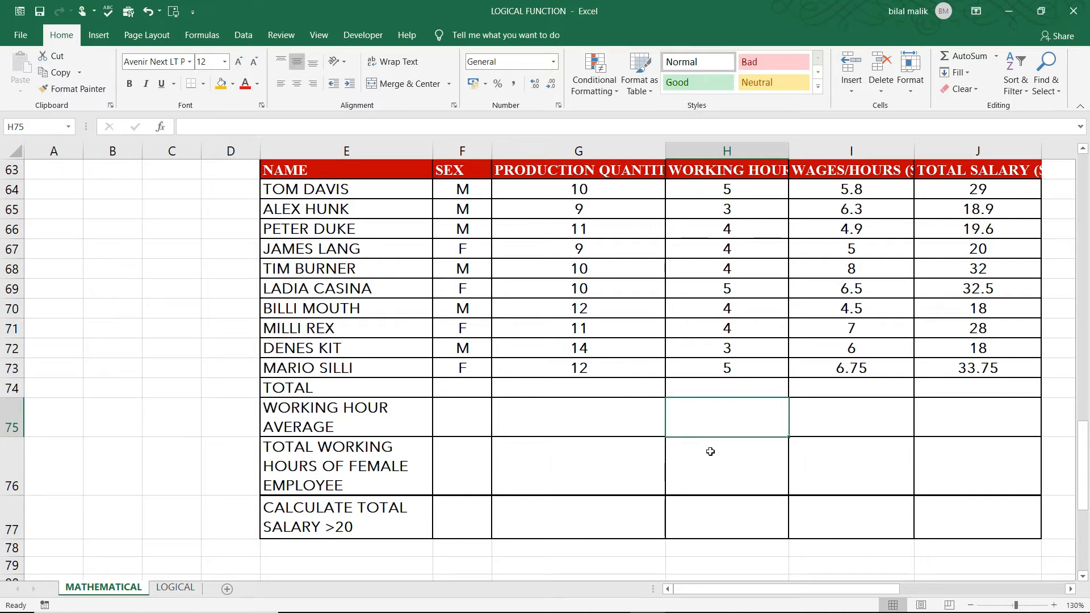
{"action": "key", "text": "Tab"}
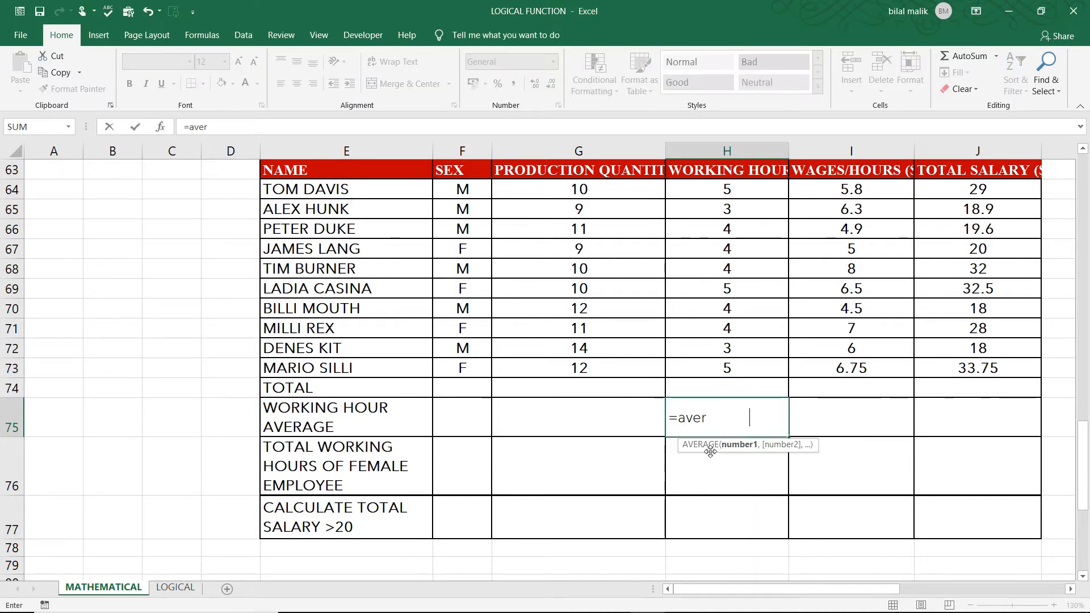
{"action": "left_click_drag", "start_coordinate": [742, 186], "coordinate": [742, 362]}
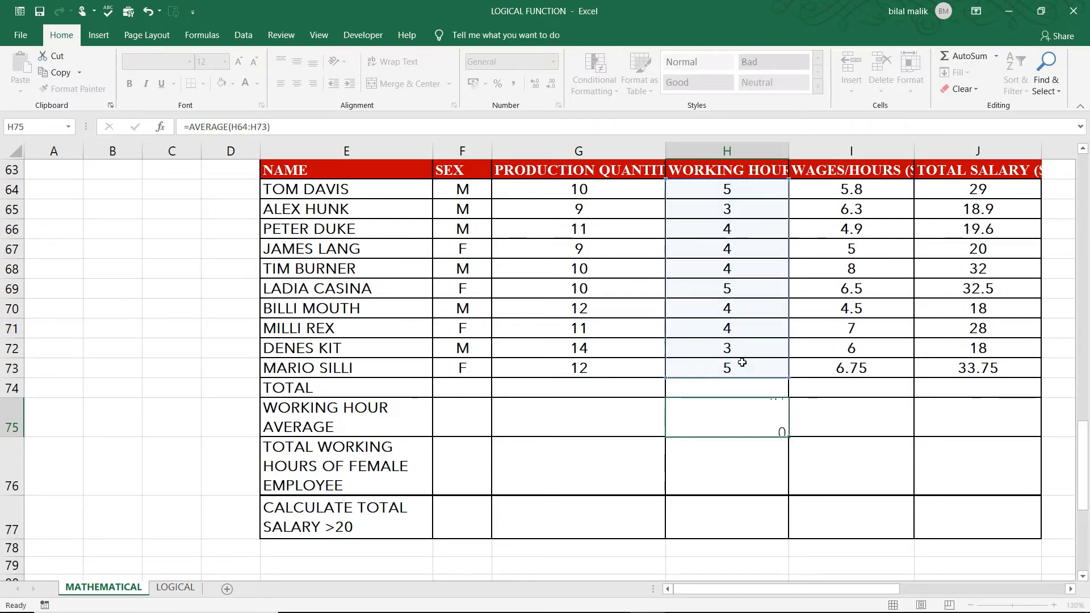
{"action": "key", "text": "Return"}
{"action": "left_click", "coordinate": [767, 421]}
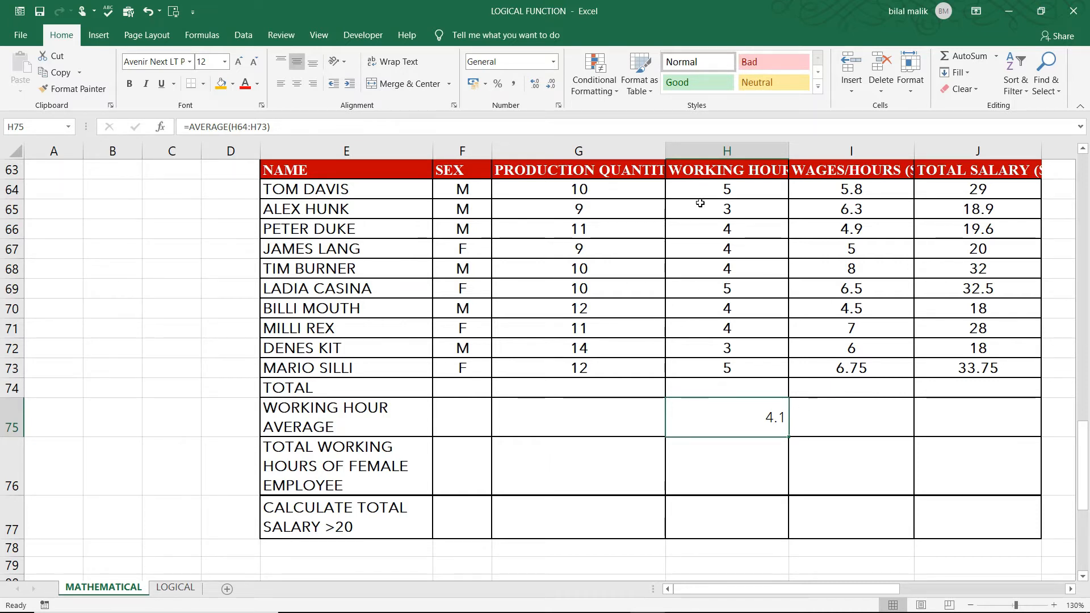
Step: Total the production quantity column in G74 with the formula =SUM(G64:G73) and make the result bold
{"action": "left_click", "coordinate": [754, 416]}
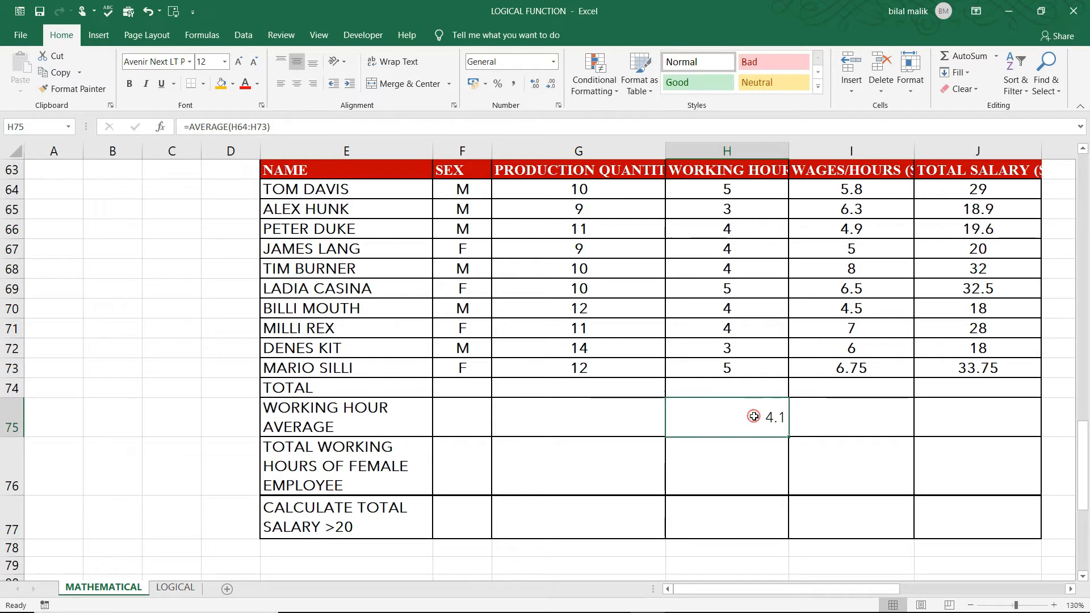
{"action": "left_click_drag", "start_coordinate": [560, 188], "coordinate": [947, 389]}
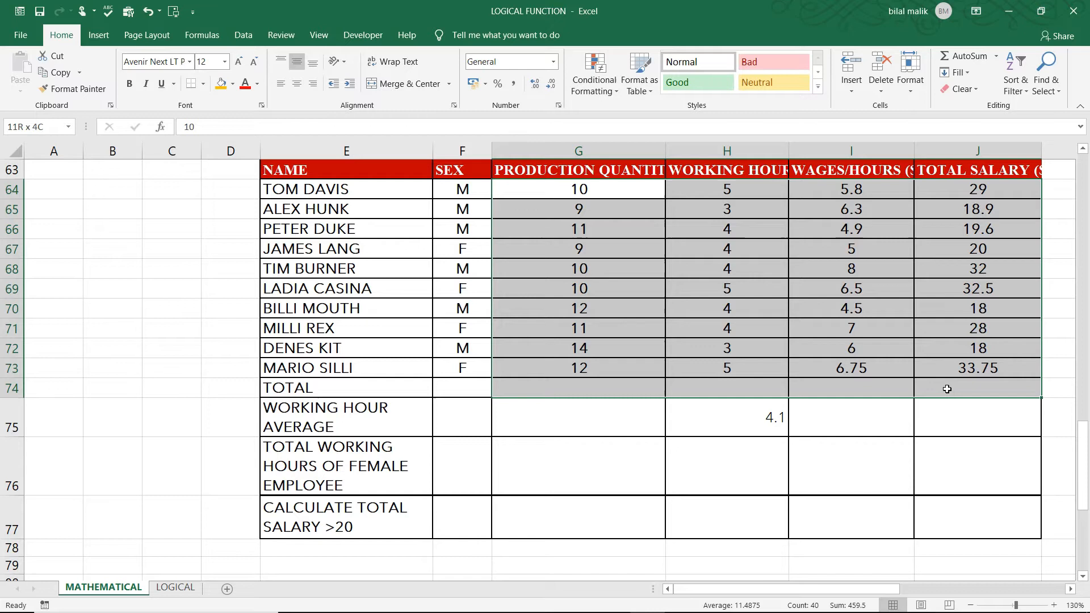
{"action": "left_click", "coordinate": [615, 385]}
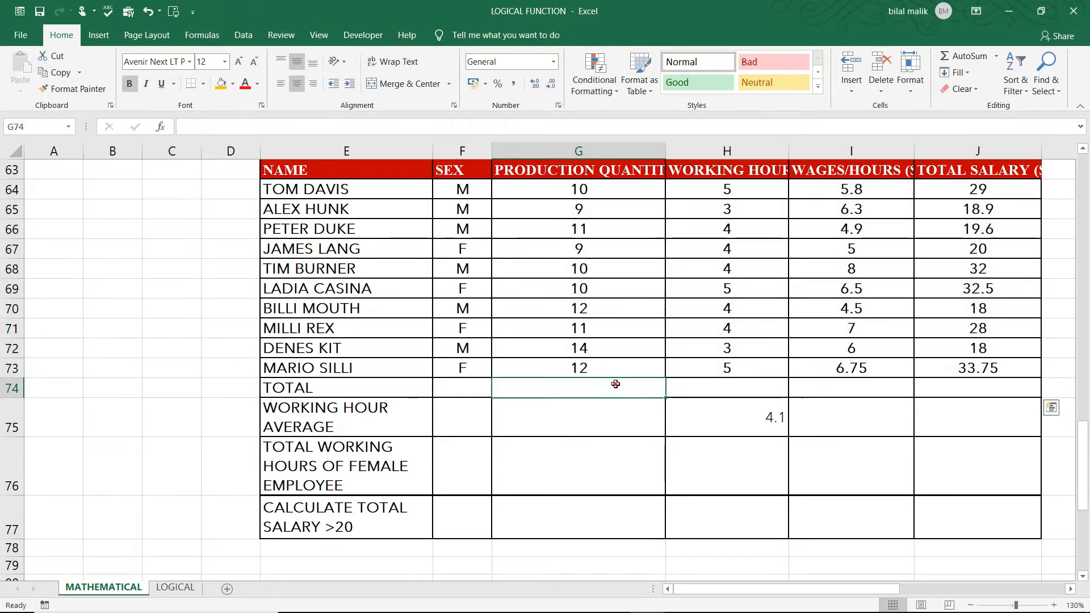
{"action": "type", "text": "=SUM("}
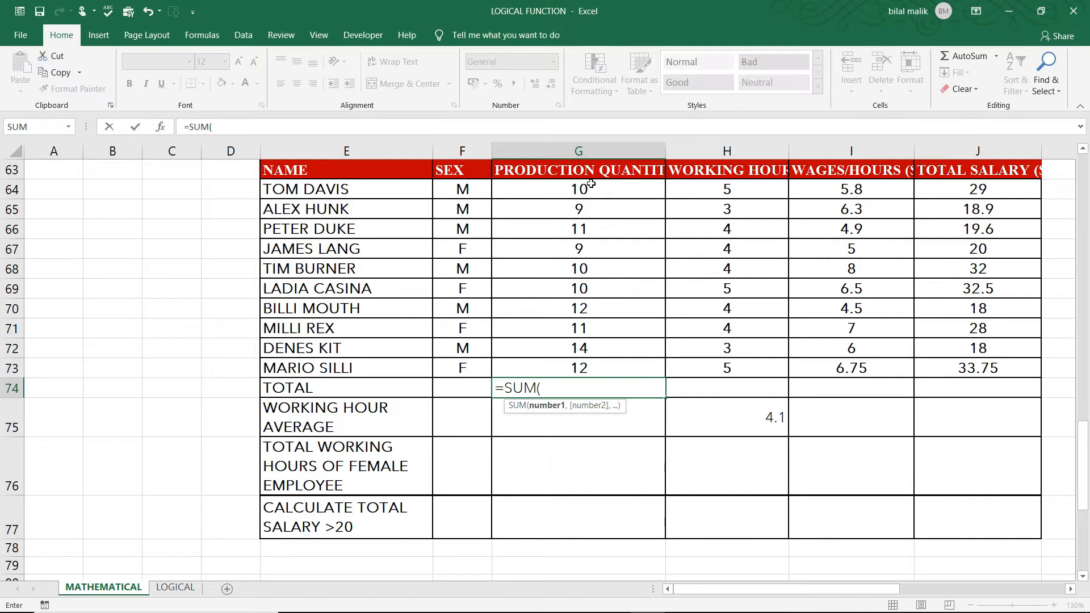
{"action": "left_click_drag", "start_coordinate": [591, 184], "coordinate": [597, 362]}
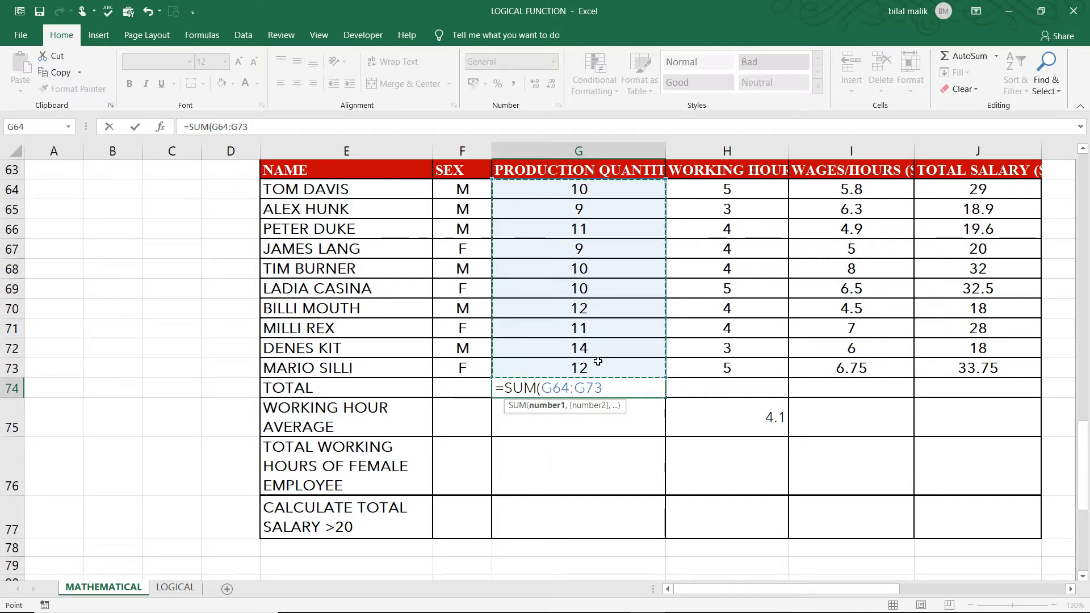
{"action": "key", "text": "Return"}
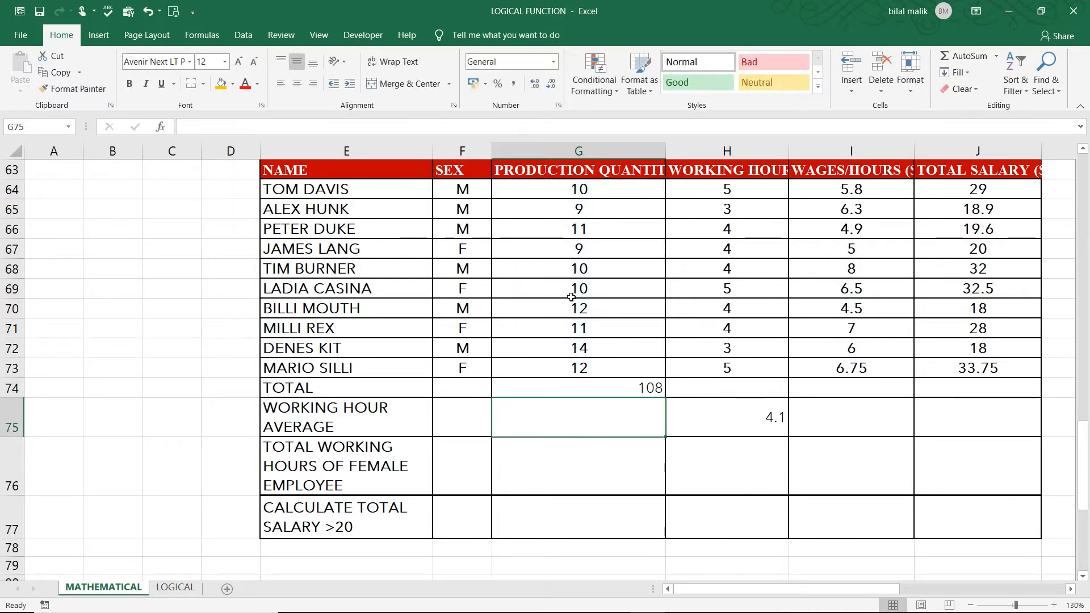
{"action": "left_click", "coordinate": [578, 393]}
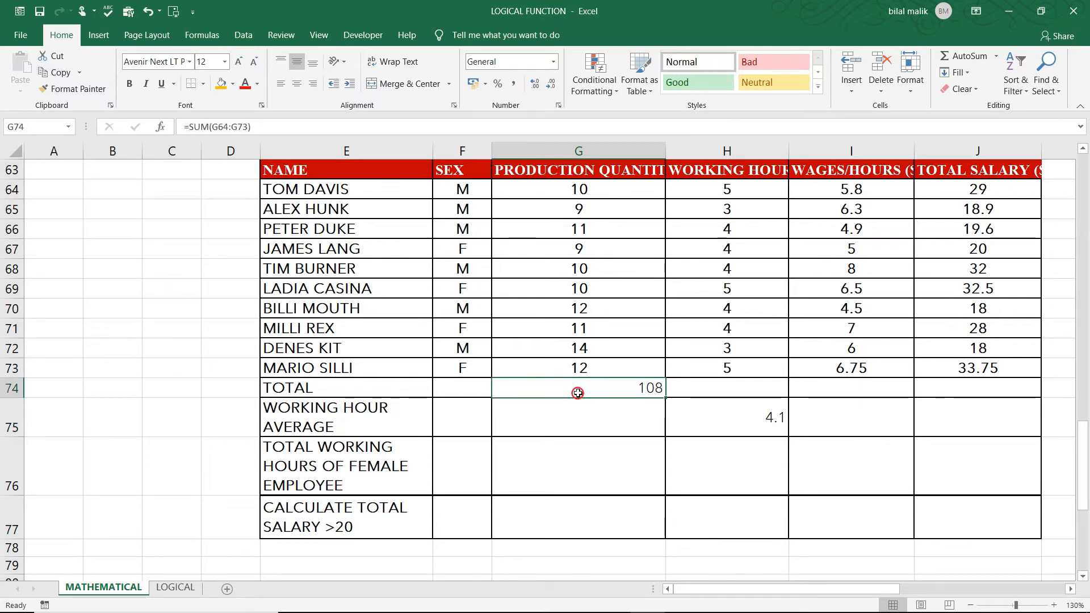
{"action": "key", "text": "ctrl+b"}
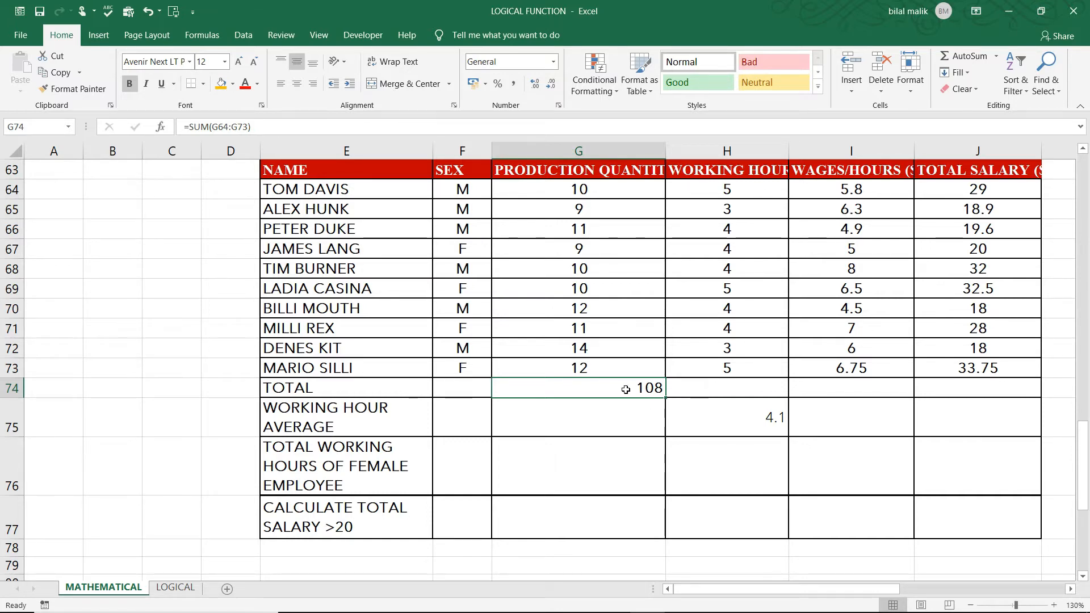
Step: Use Fill Right to copy the total formula in G74 into H74:J74
{"action": "left_click_drag", "start_coordinate": [591, 389], "coordinate": [963, 392]}
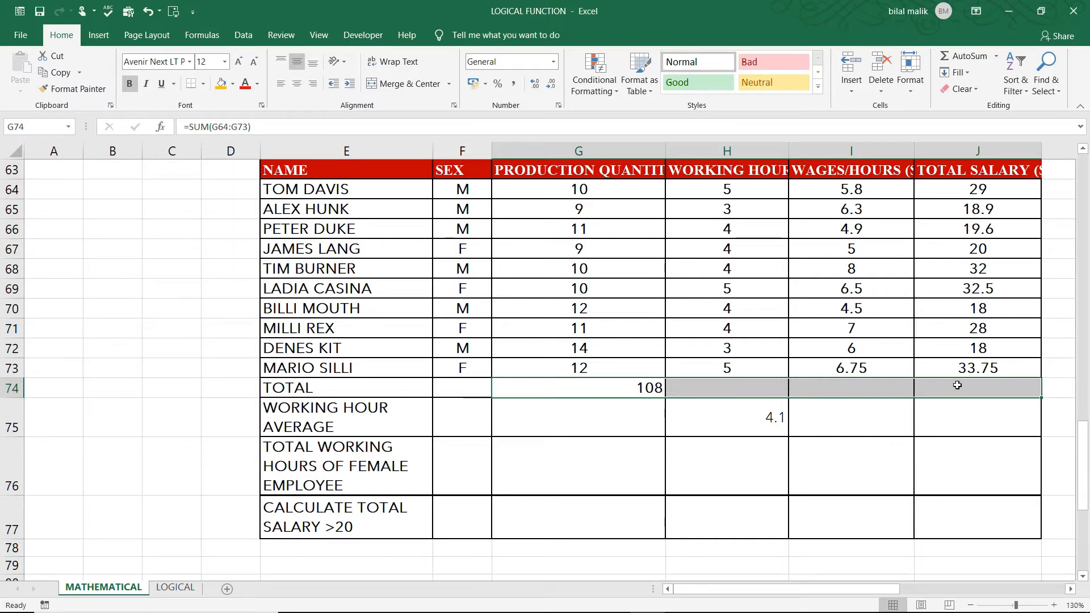
{"action": "left_click", "coordinate": [591, 391]}
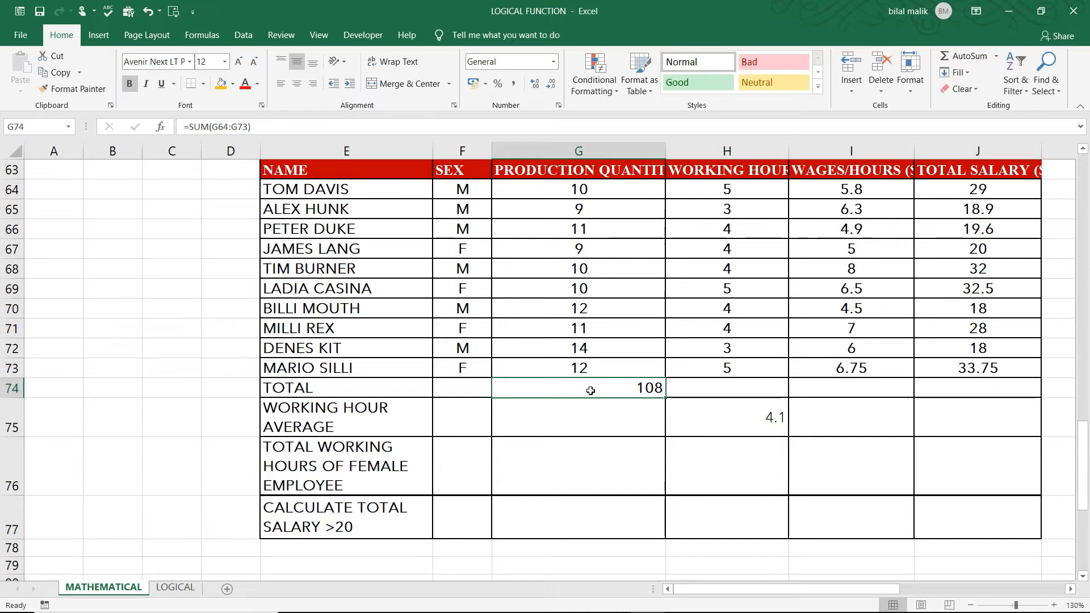
{"action": "left_click_drag", "start_coordinate": [590, 390], "coordinate": [954, 382]}
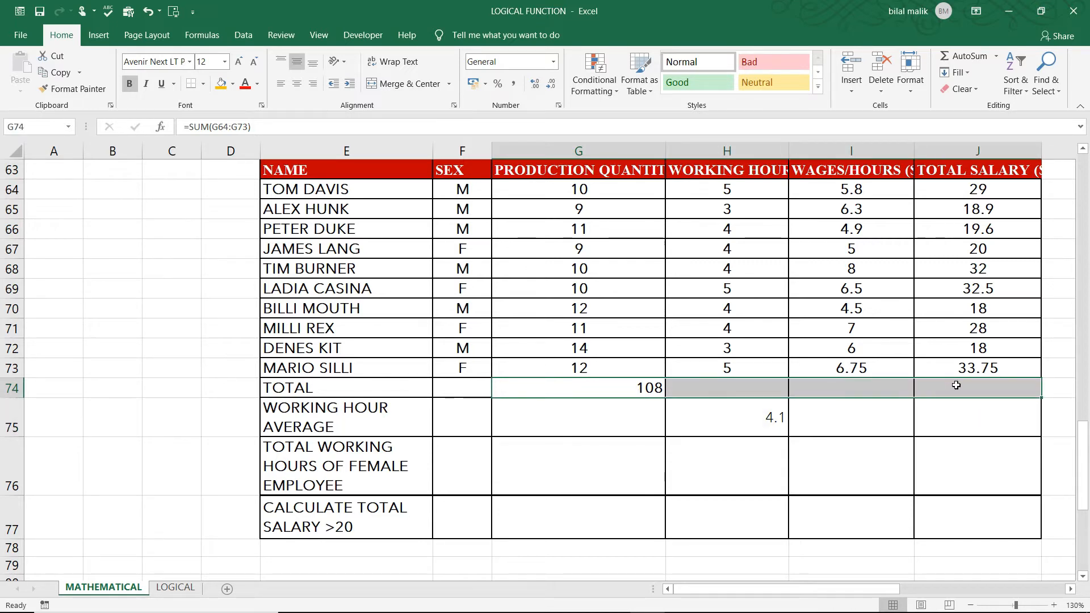
{"action": "left_click", "coordinate": [966, 73]}
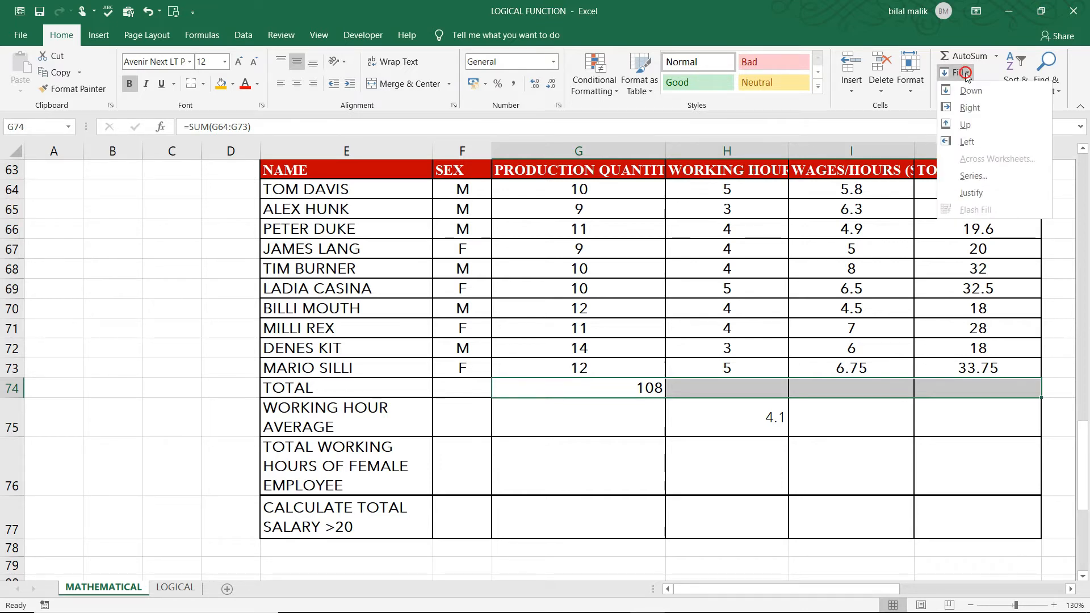
{"action": "left_click", "coordinate": [964, 108]}
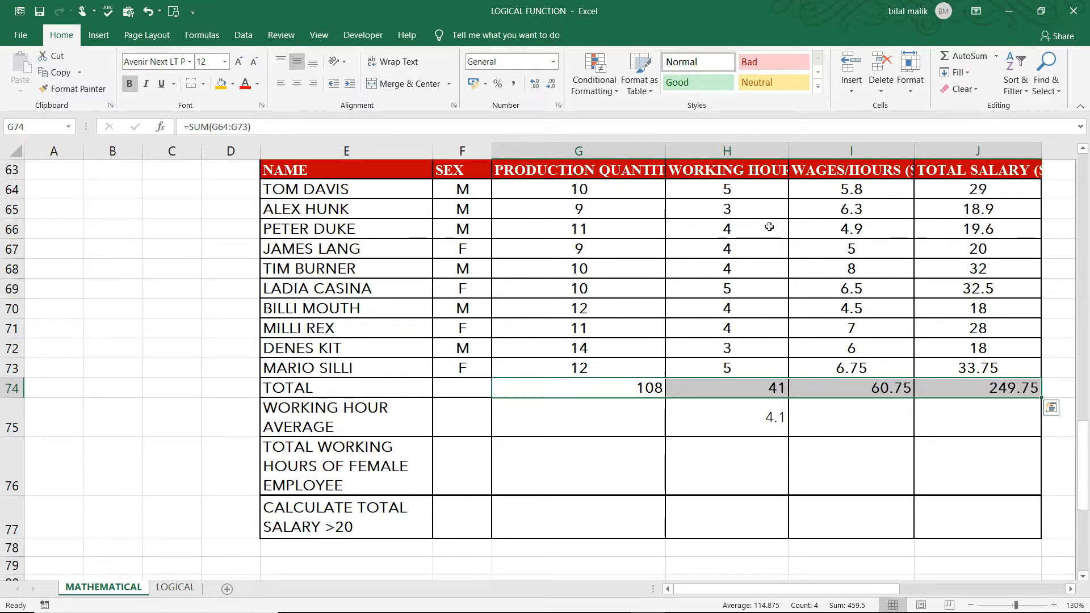
Step: Check the filled total formulas under the working hours and wages columns in row 74
{"action": "left_click", "coordinate": [634, 383]}
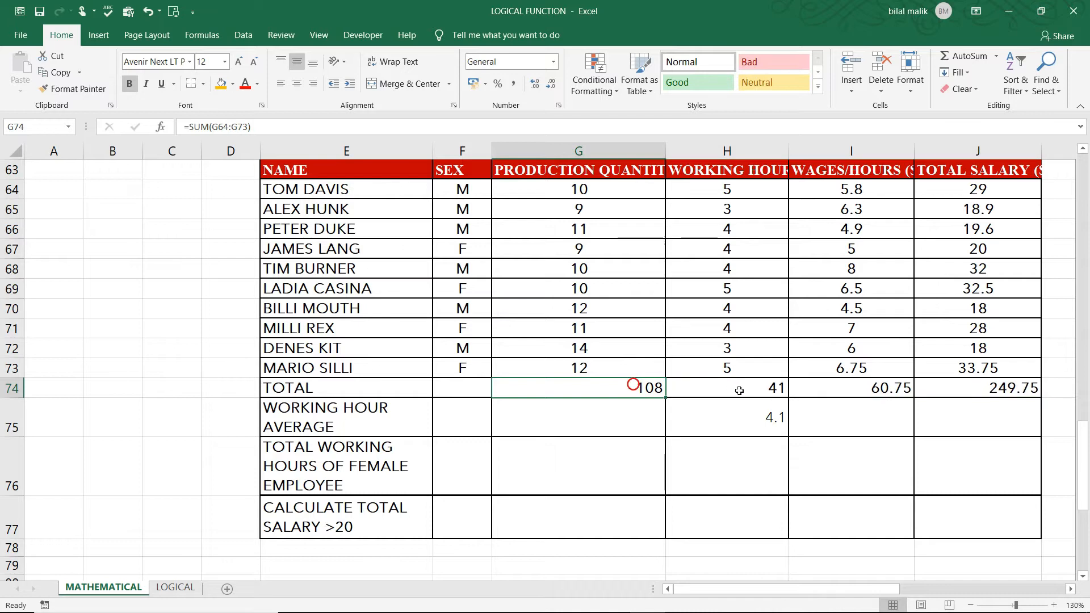
{"action": "double_click", "coordinate": [767, 385]}
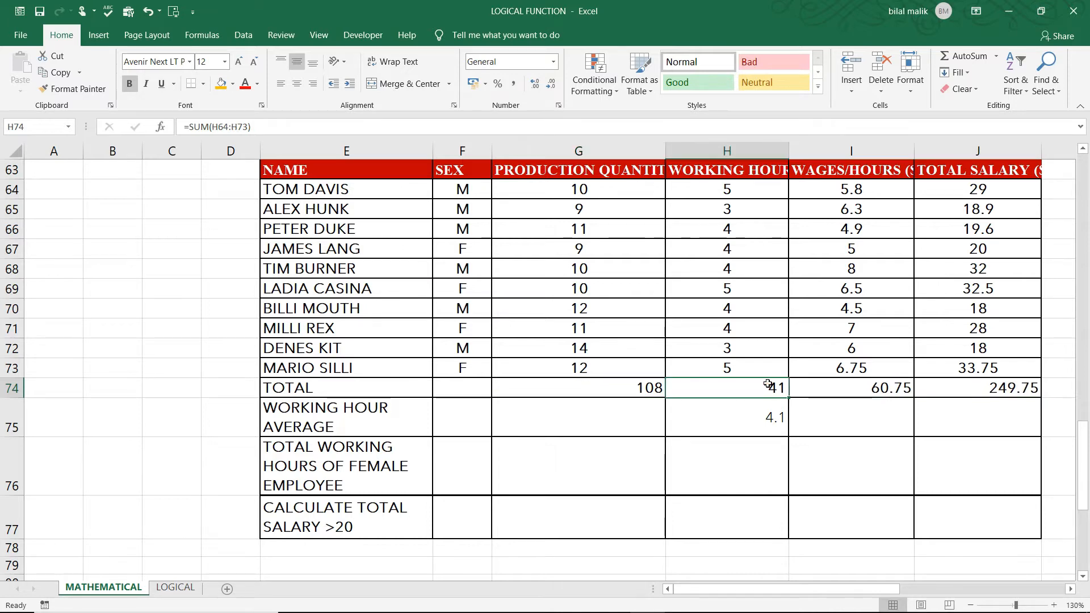
{"action": "key", "text": "Return"}
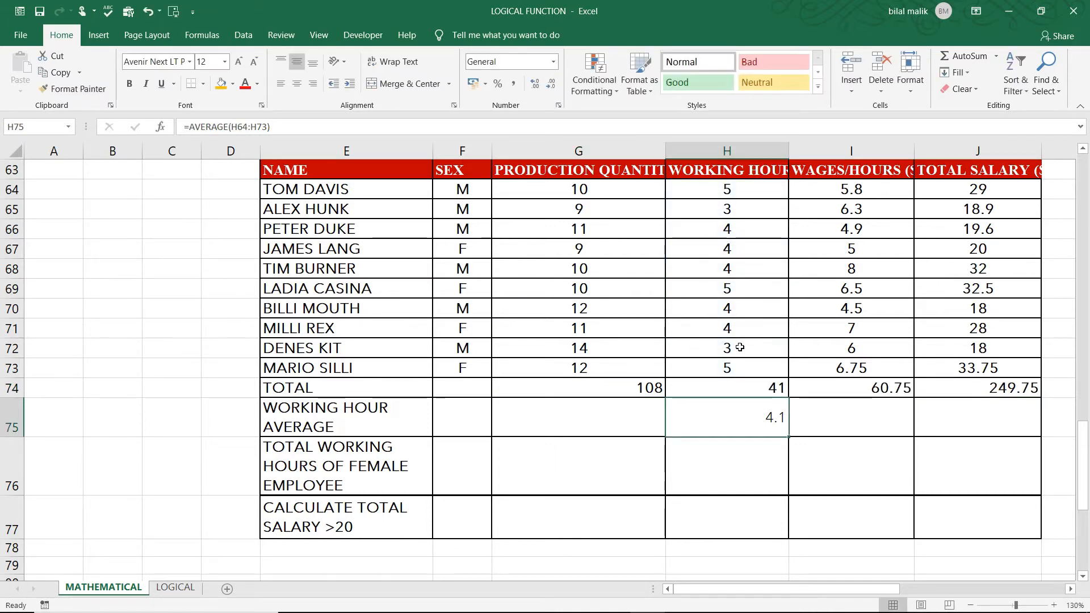
{"action": "double_click", "coordinate": [841, 391]}
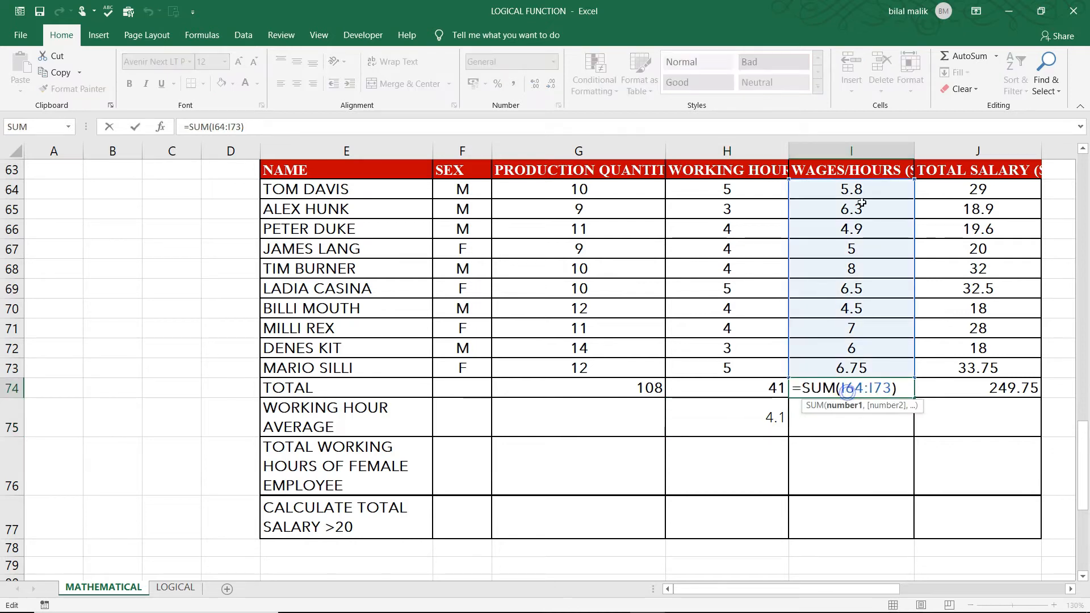
{"action": "key", "text": "Return"}
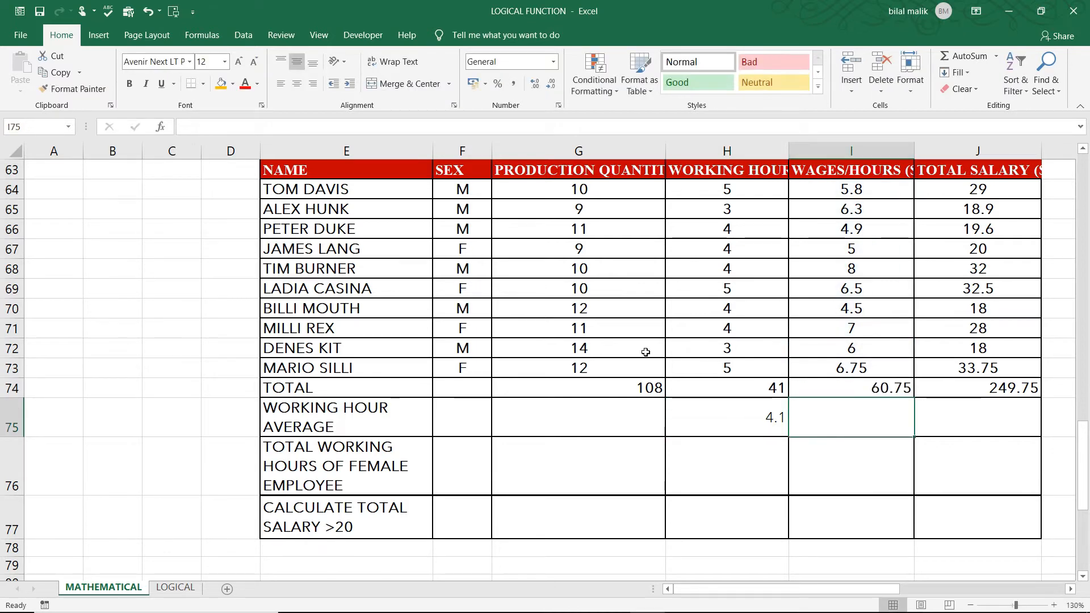
Step: Undo the fill of the total formula across H74:J74
{"action": "left_click", "coordinate": [595, 389]}
{"action": "key", "text": "Right"}
{"action": "key", "text": "Right"}
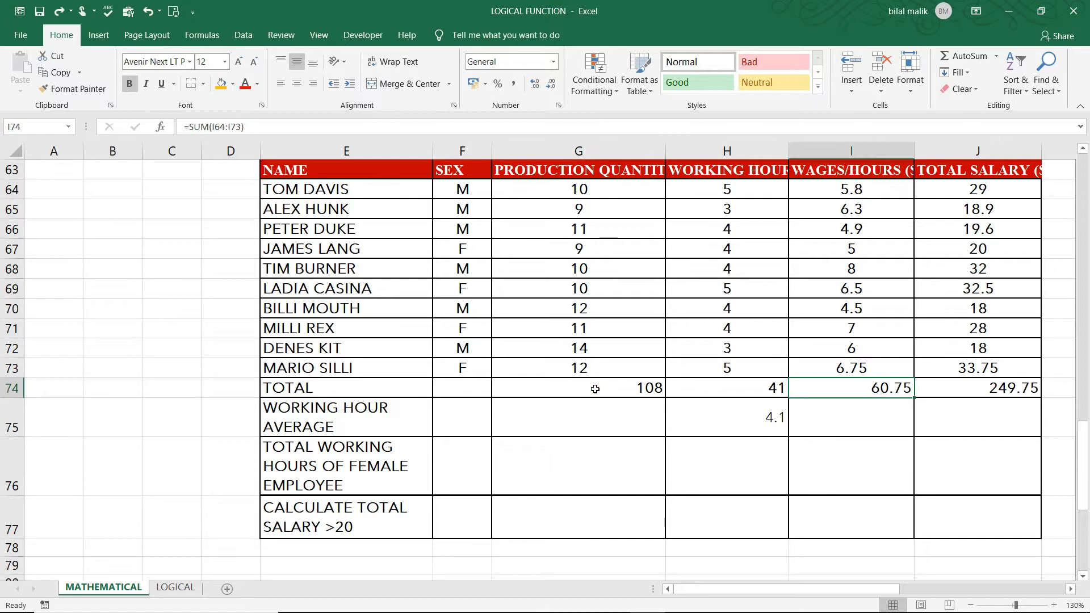
{"action": "key", "text": "Left"}
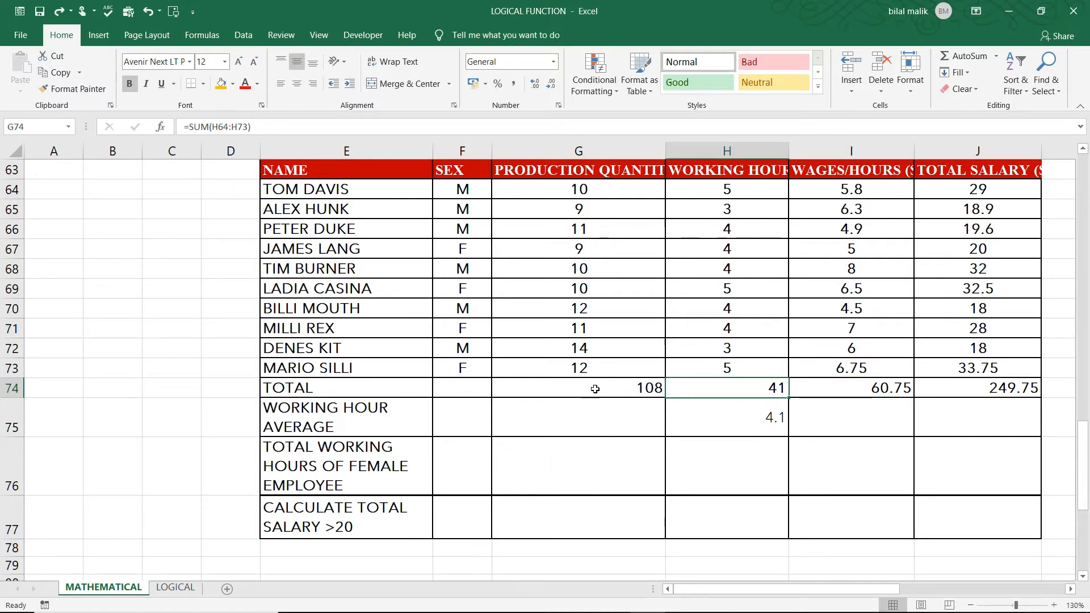
{"action": "key", "text": "ctrl+z"}
Step: Extend the total formula from G74 through J74 with AutoFill
{"action": "left_click", "coordinate": [595, 388]}
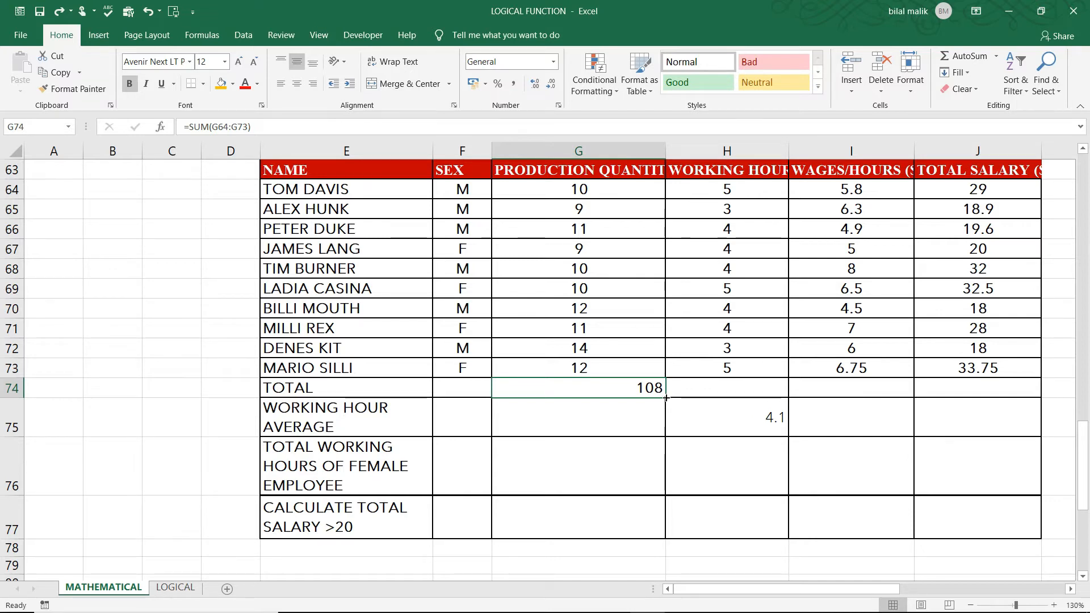
{"action": "left_click_drag", "start_coordinate": [666, 398], "coordinate": [1002, 403]}
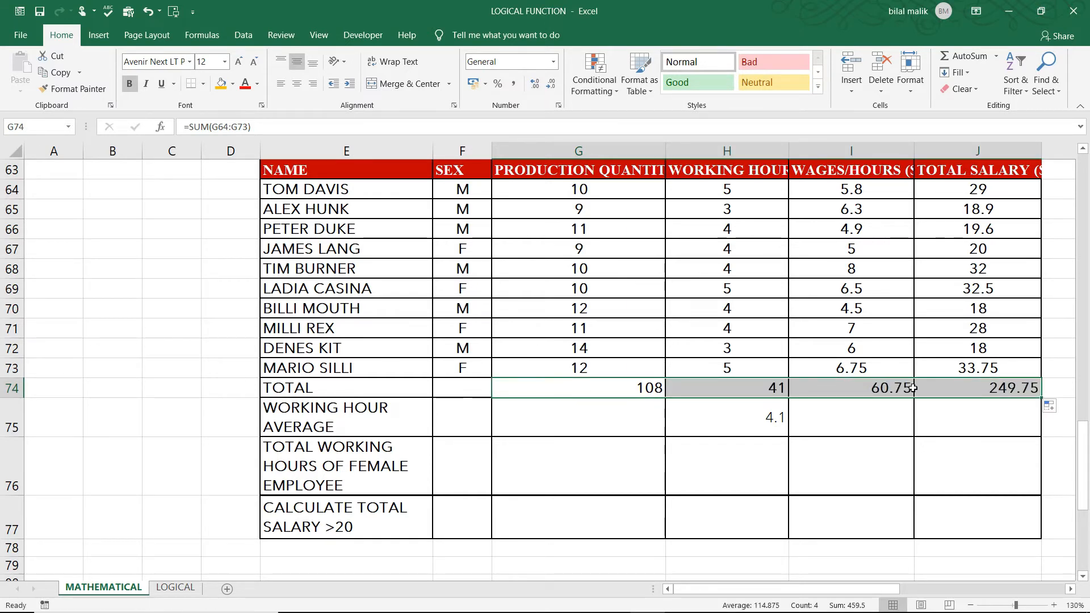
Step: Set up a Power example beside the function list with headings number and power in I16:J16 and values 2 and 16 in I17:J17
{"action": "scroll", "coordinate": [360, 406], "scroll_direction": "up", "scroll_amount": 16}
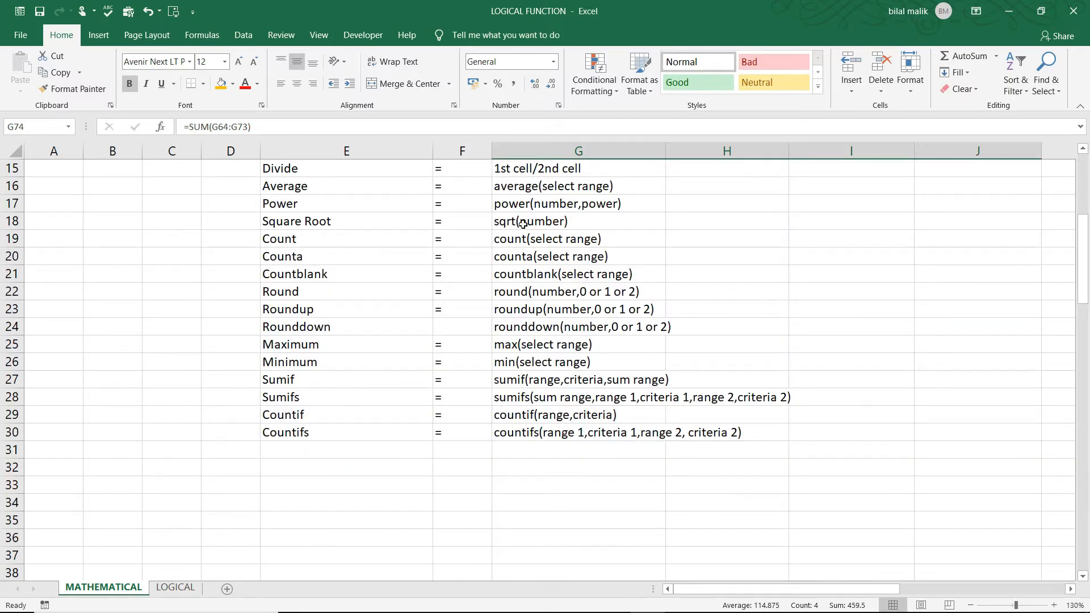
{"action": "left_click", "coordinate": [800, 205]}
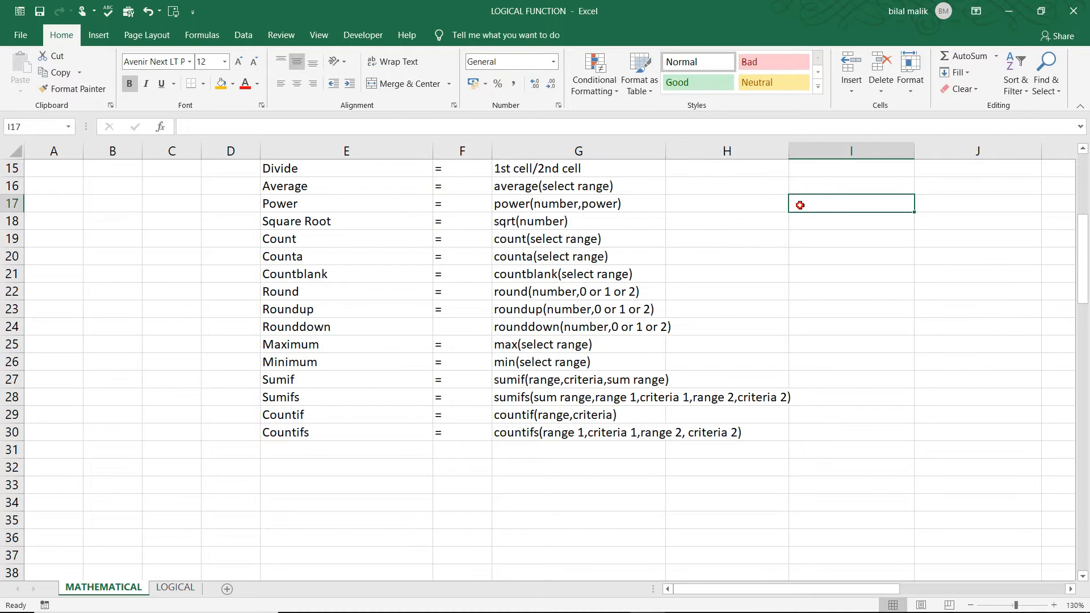
{"action": "type", "text": "2"}
{"action": "key", "text": "Tab"}
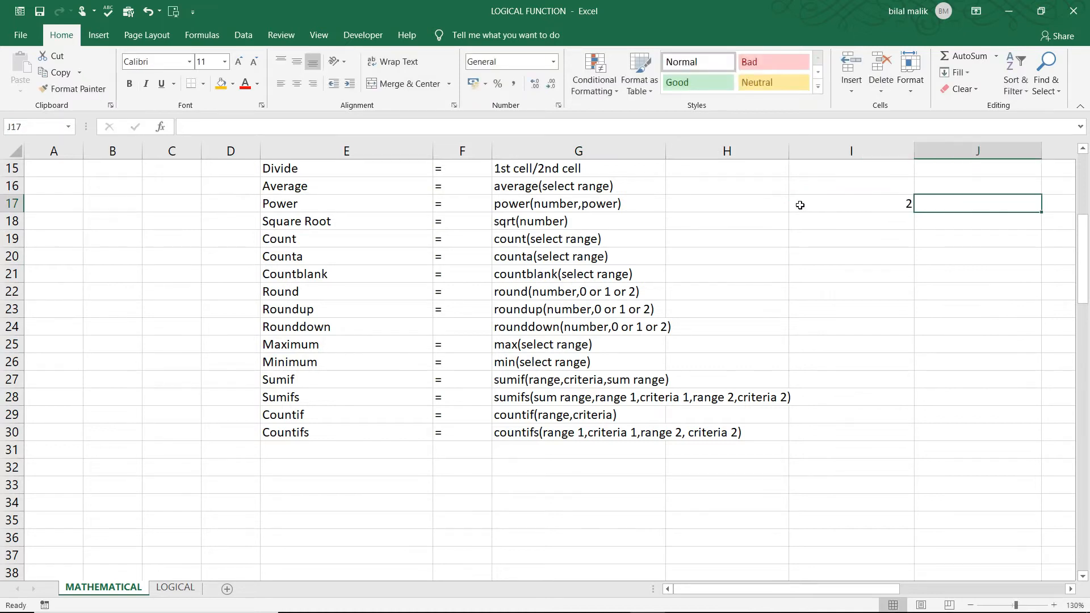
{"action": "type", "text": "16"}
{"action": "key", "text": "Up"}
{"action": "key", "text": "Left"}
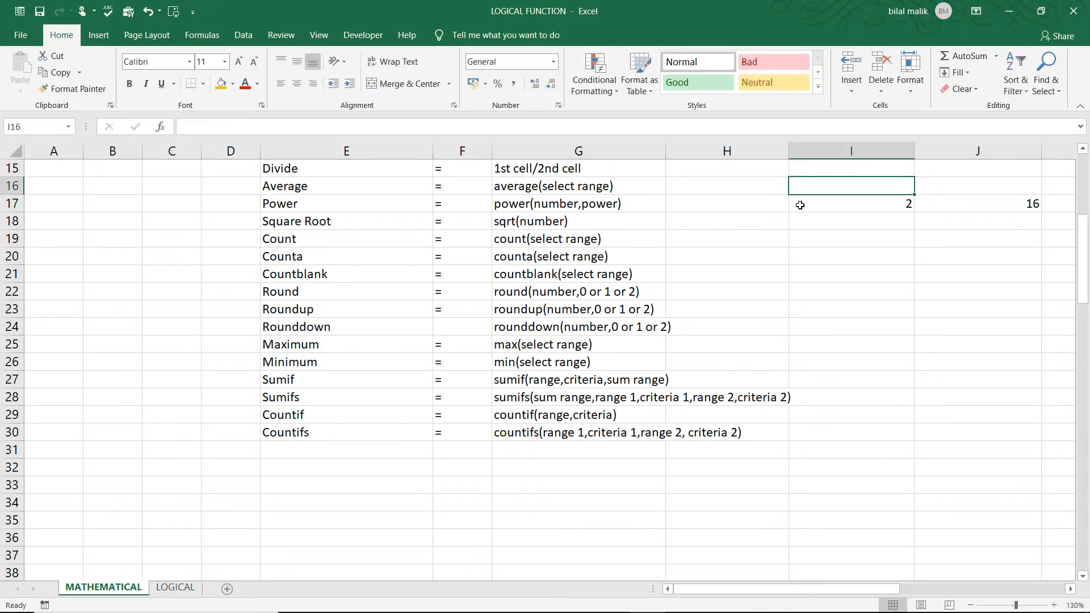
{"action": "type", "text": "number"}
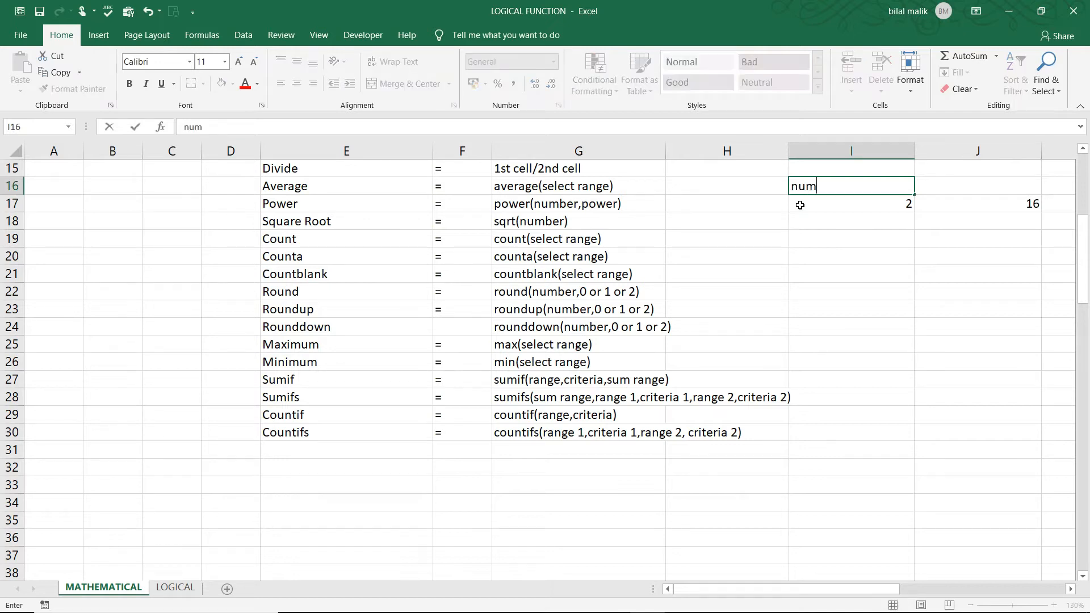
{"action": "key", "text": "Tab"}
{"action": "type", "text": "power"}
{"action": "key", "text": "Return"}
{"action": "key", "text": "Return"}
{"action": "key", "text": "Right"}
{"action": "key", "text": "Right"}
{"action": "key", "text": "Up"}
{"action": "key", "text": "Left"}
{"action": "key", "text": "Down"}
{"action": "key", "text": "Left"}
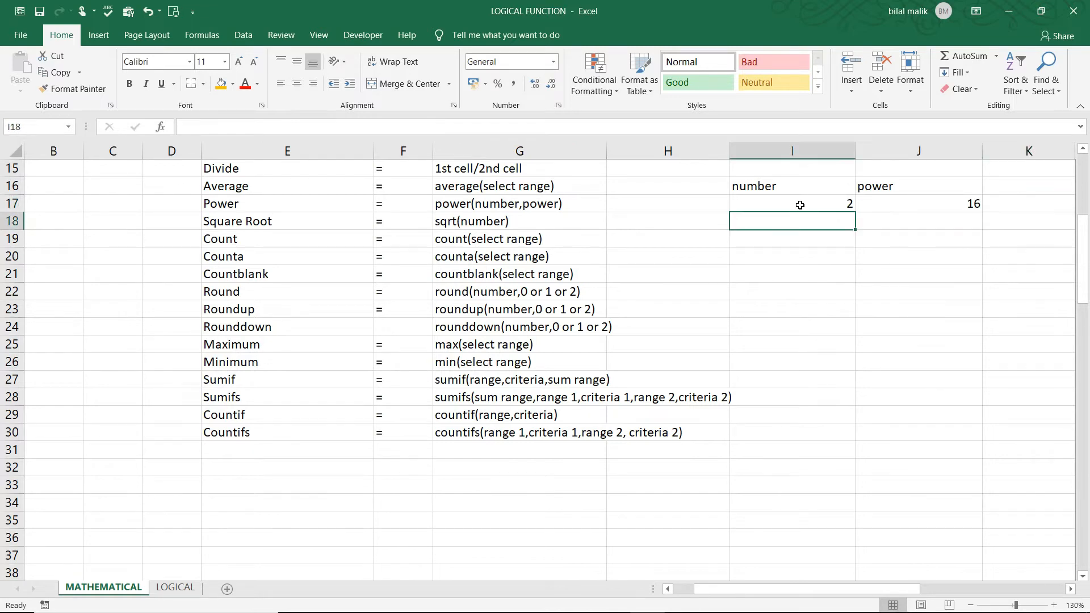
{"action": "type", "text": "=2*2*2*2*22*"}
{"action": "key", "text": "BackSpace"}
{"action": "key", "text": "BackSpace"}
{"action": "key", "text": "BackSpace"}
{"action": "key", "text": "BackSpace"}
{"action": "key", "text": "BackSpace"}
{"action": "key", "text": "BackSpace"}
{"action": "key", "text": "BackSpace"}
{"action": "key", "text": "BackSpace"}
{"action": "key", "text": "BackSpace"}
{"action": "key", "text": "BackSpace"}
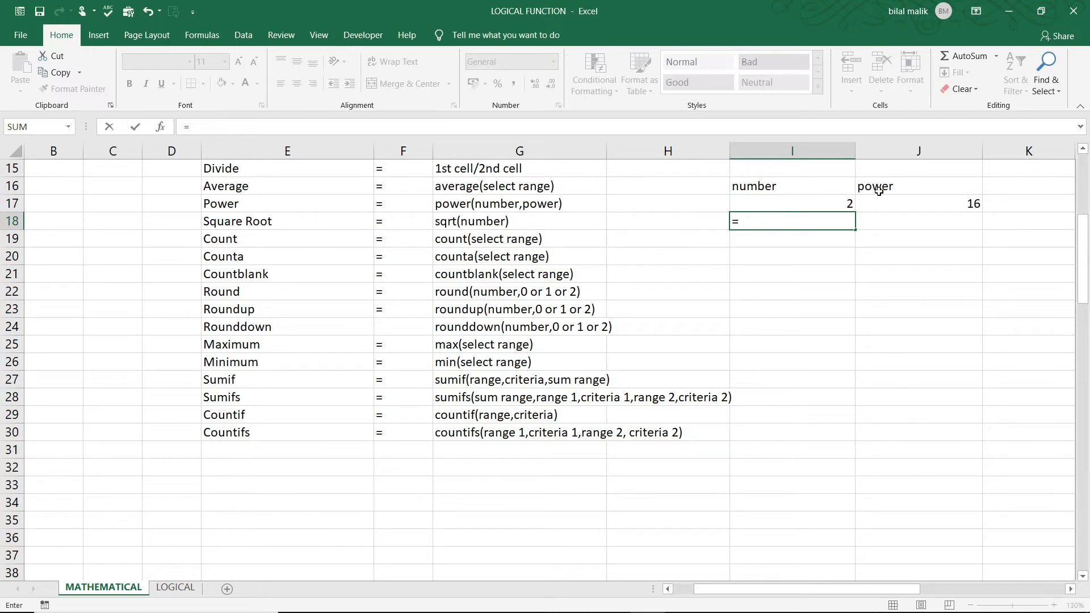
Step: Calculate the power in I18 with the formula =POWER(I17,J17)
{"action": "type", "text": "powe"}
{"action": "key", "text": "Tab"}
{"action": "left_click", "coordinate": [846, 196]}
{"action": "type", "text": ","}
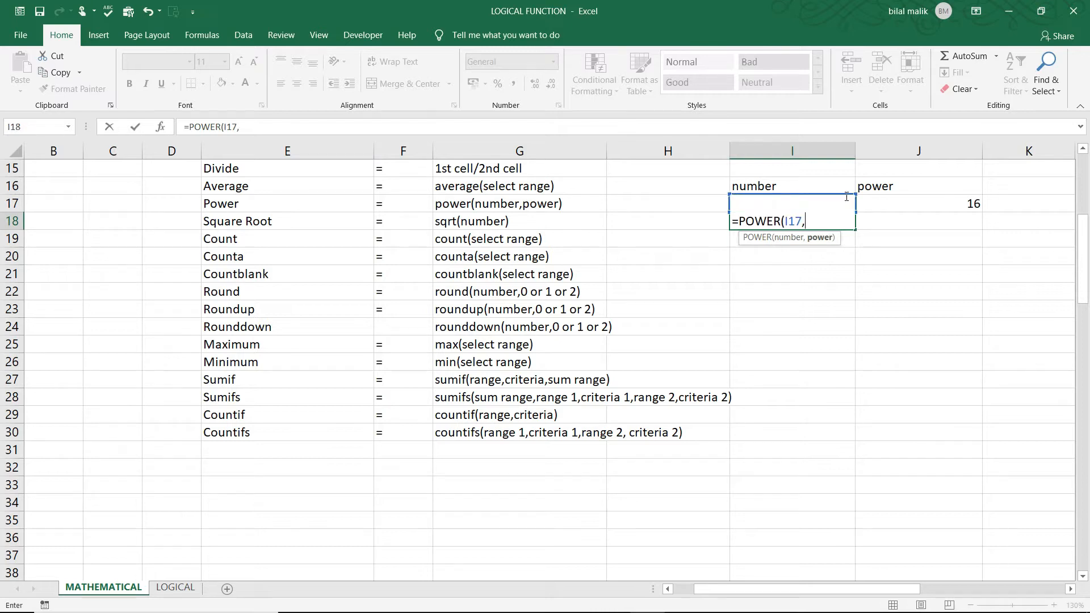
{"action": "left_click", "coordinate": [908, 203]}
{"action": "type", "text": ")"}
{"action": "key", "text": "Return"}
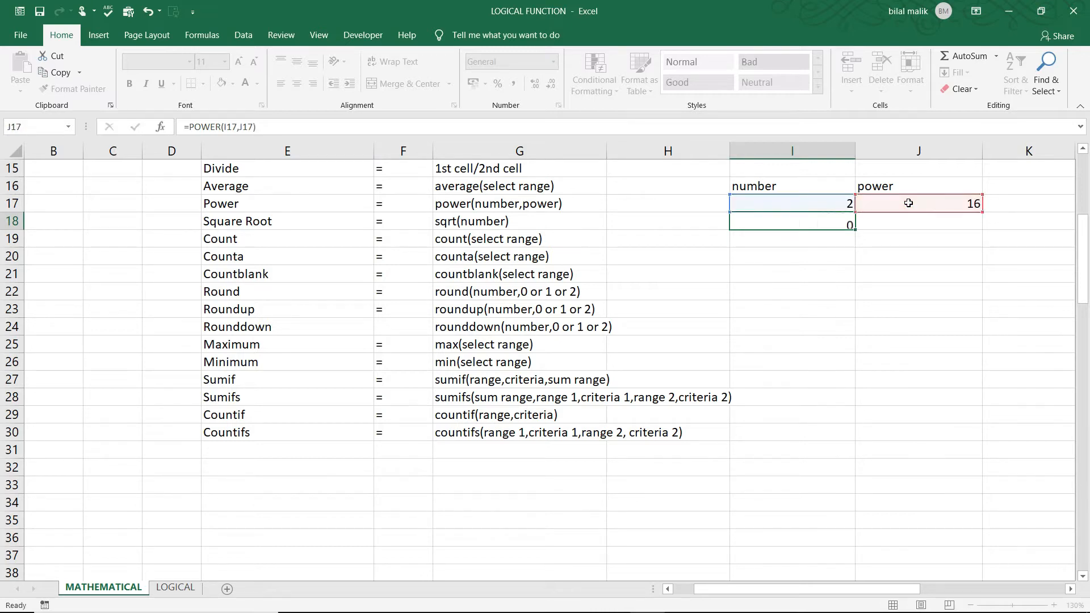
{"action": "left_click", "coordinate": [814, 219]}
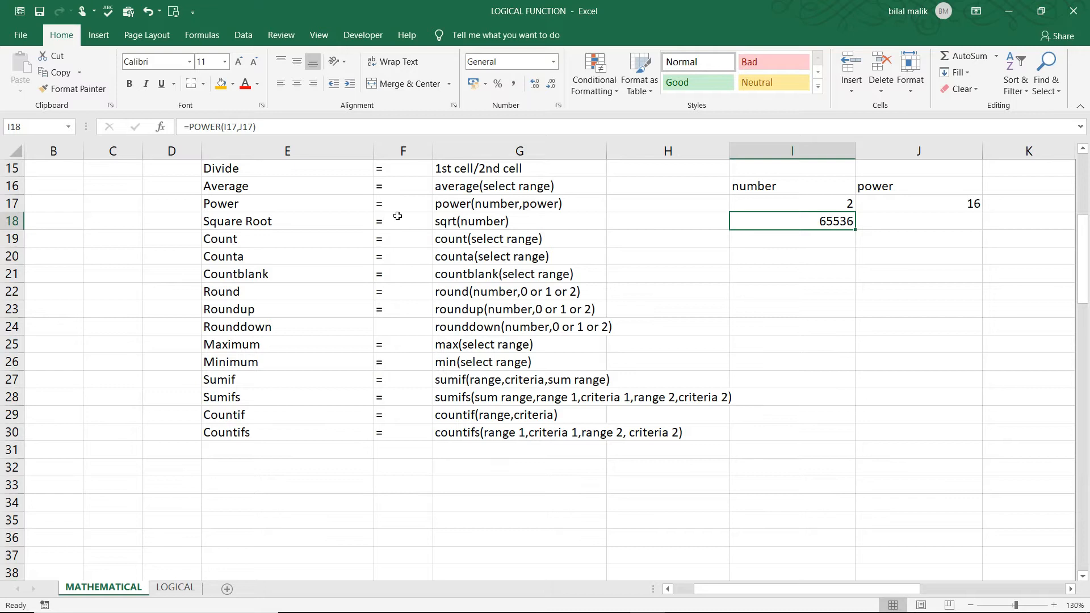
Step: Calculate the square root of the power result in I19 with the formula =SQRT(I18)
{"action": "left_click", "coordinate": [811, 242]}
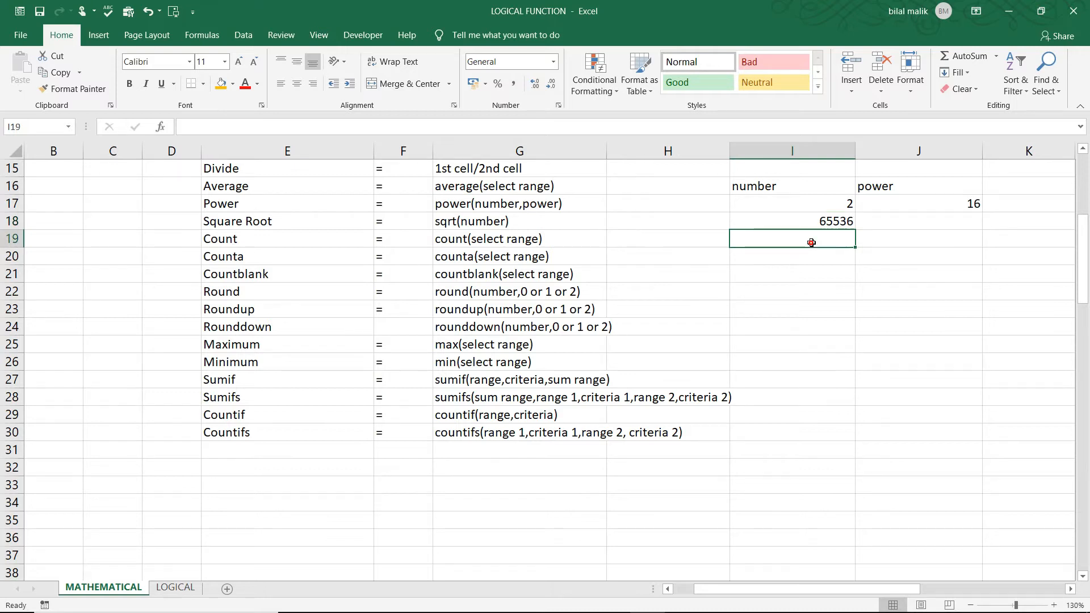
{"action": "type", "text": "=sq"}
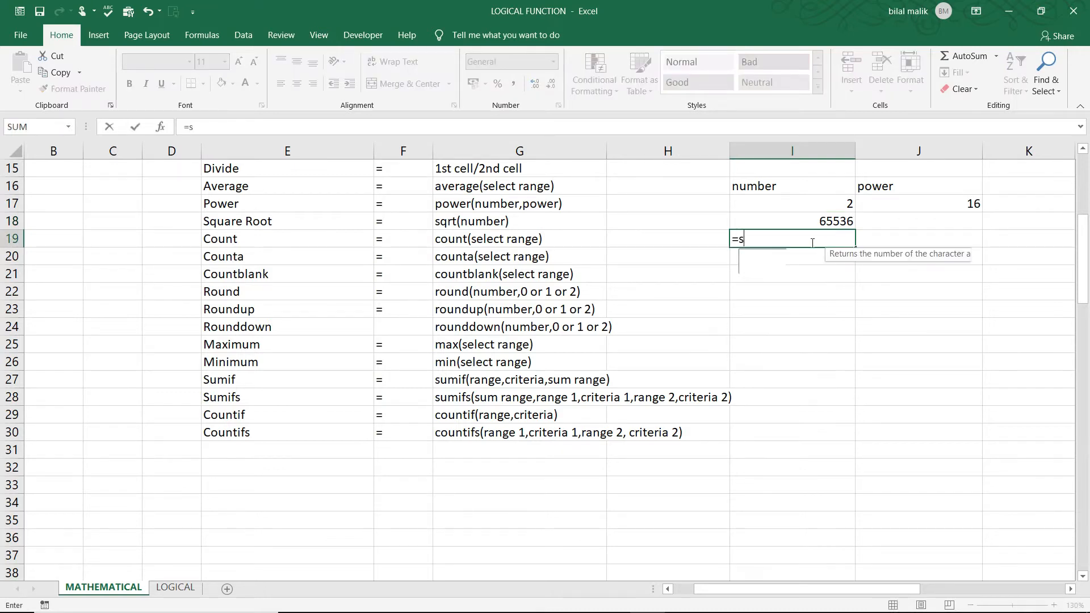
{"action": "key", "text": "Tab"}
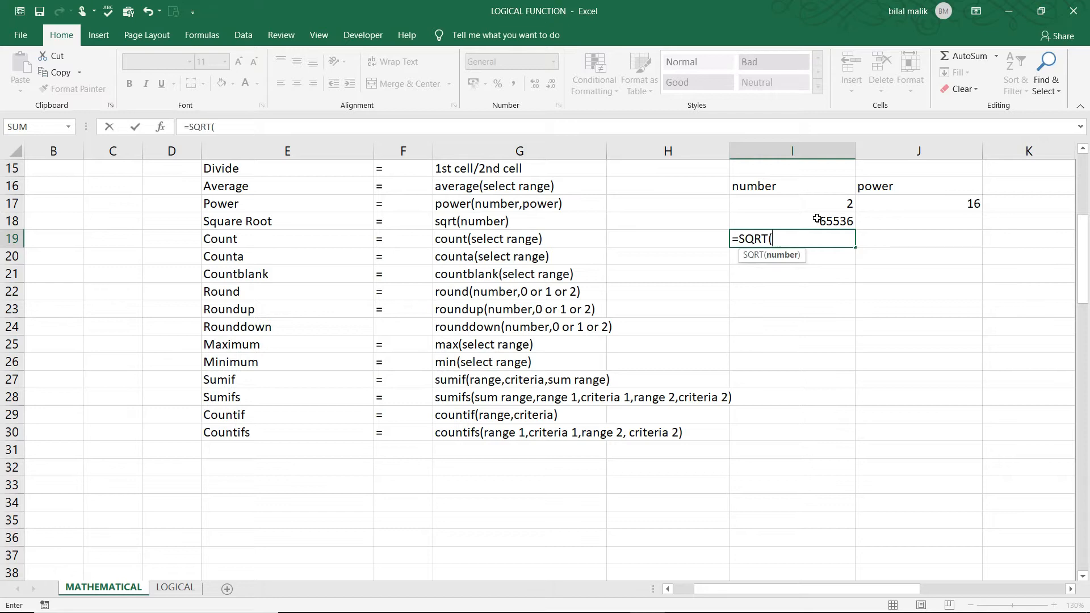
{"action": "left_click", "coordinate": [817, 219]}
{"action": "type", "text": ")"}
{"action": "key", "text": "Return"}
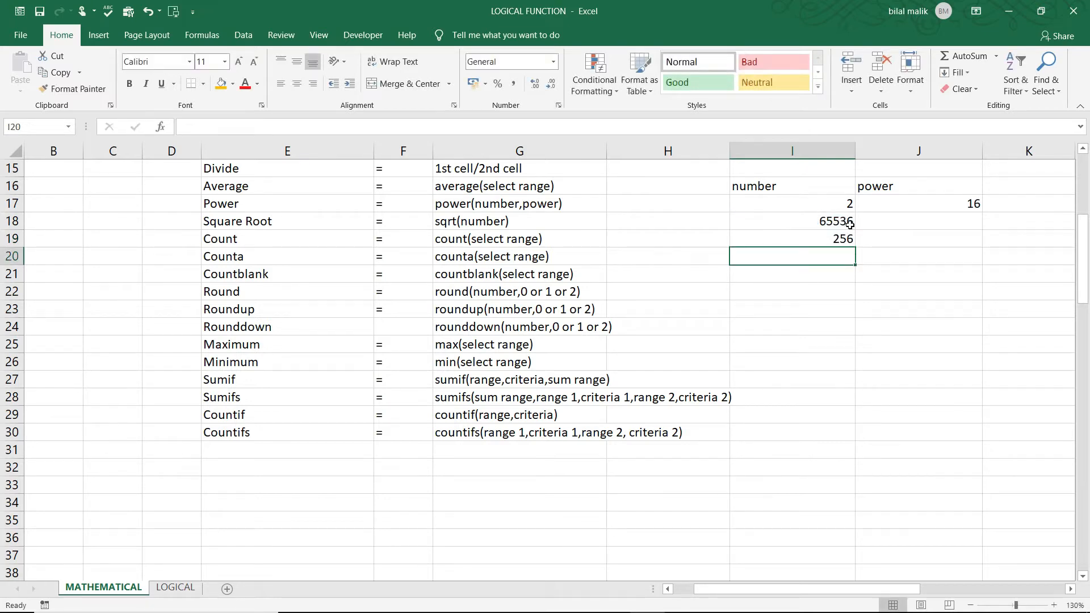
{"action": "left_click", "coordinate": [840, 239]}
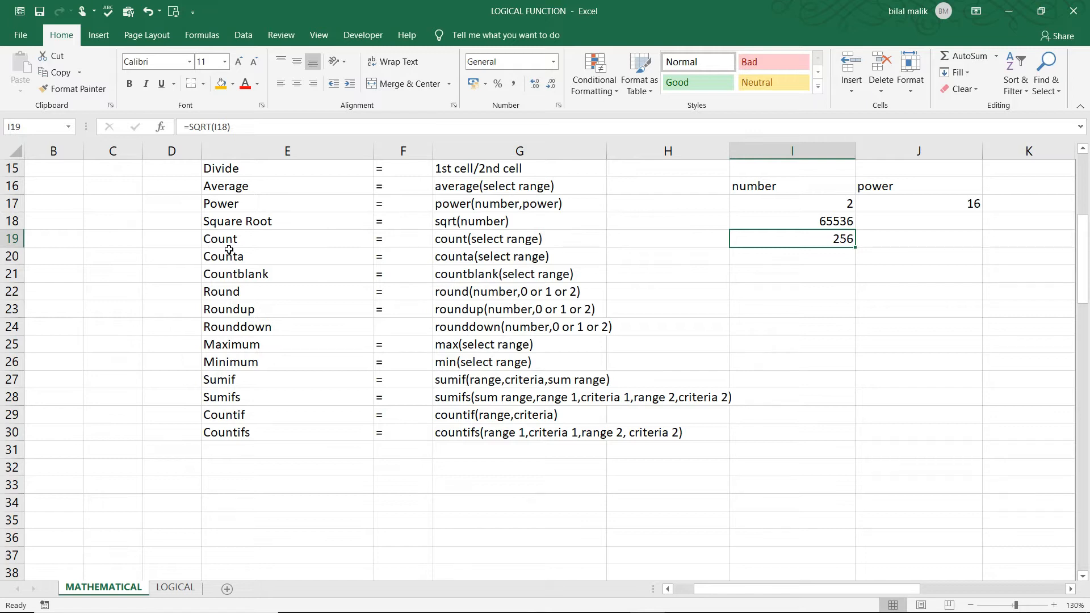
Step: Add the numbers 50 and 6565 in I20:I21 as sample data for the count functions
{"action": "left_click_drag", "start_coordinate": [261, 235], "coordinate": [261, 270]}
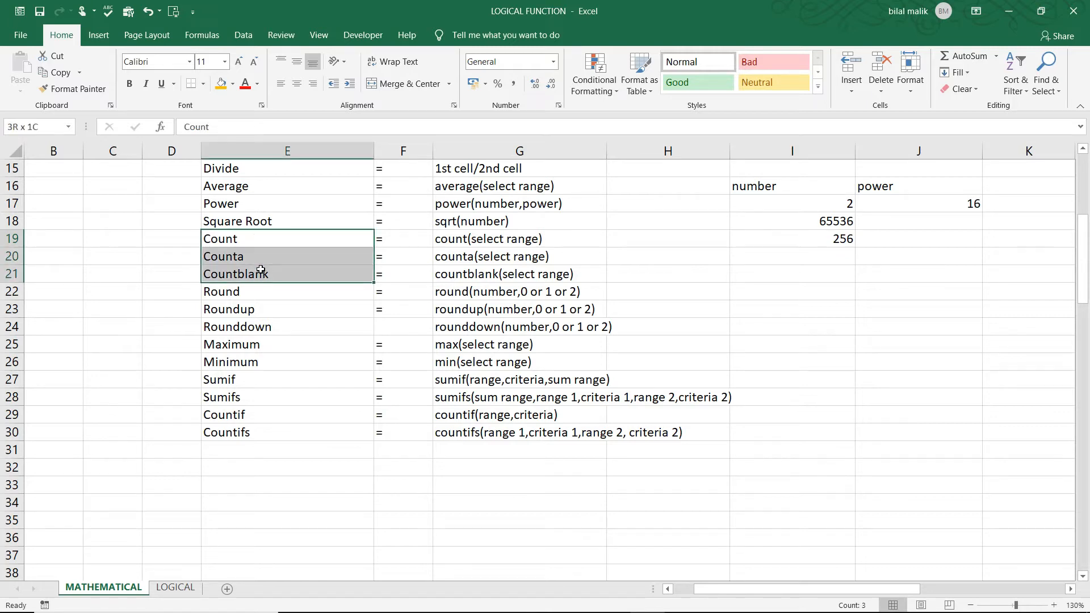
{"action": "left_click", "coordinate": [735, 256]}
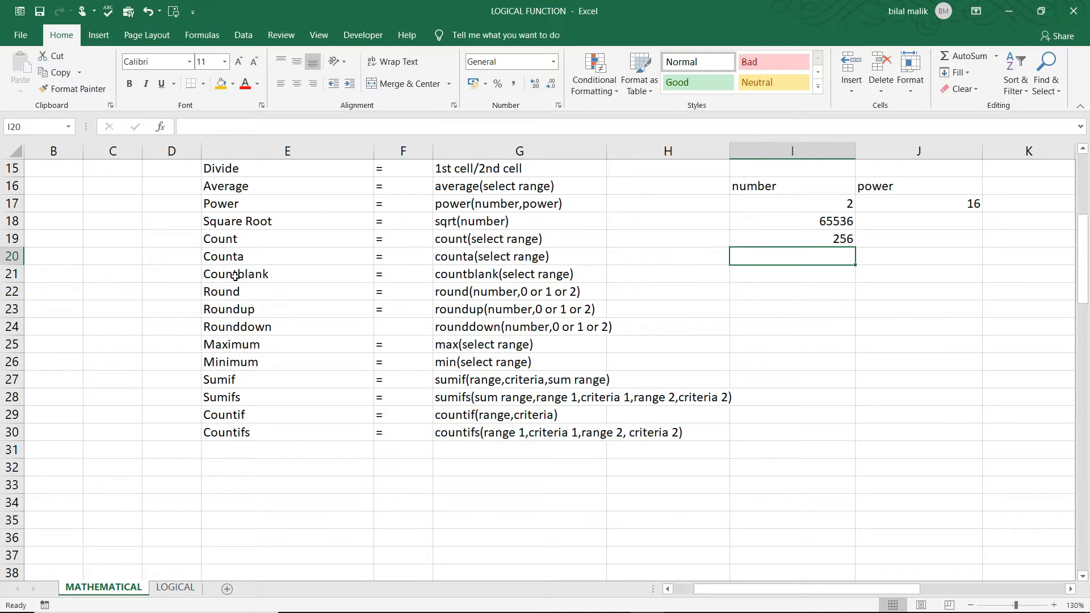
{"action": "type", "text": "50"}
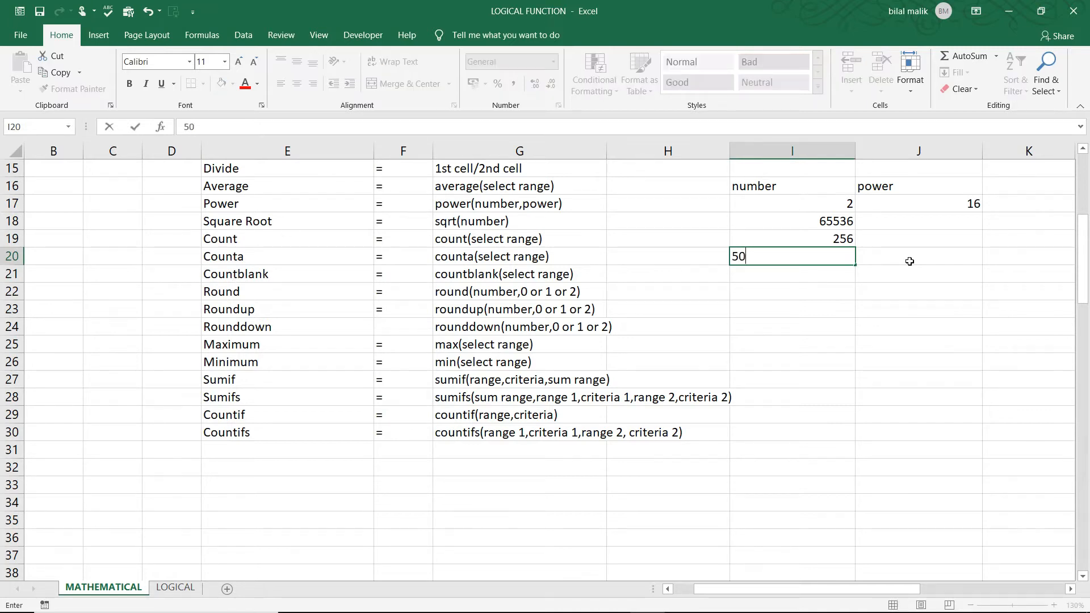
{"action": "key", "text": "Return"}
{"action": "type", "text": "6565"}
{"action": "key", "text": "Return"}
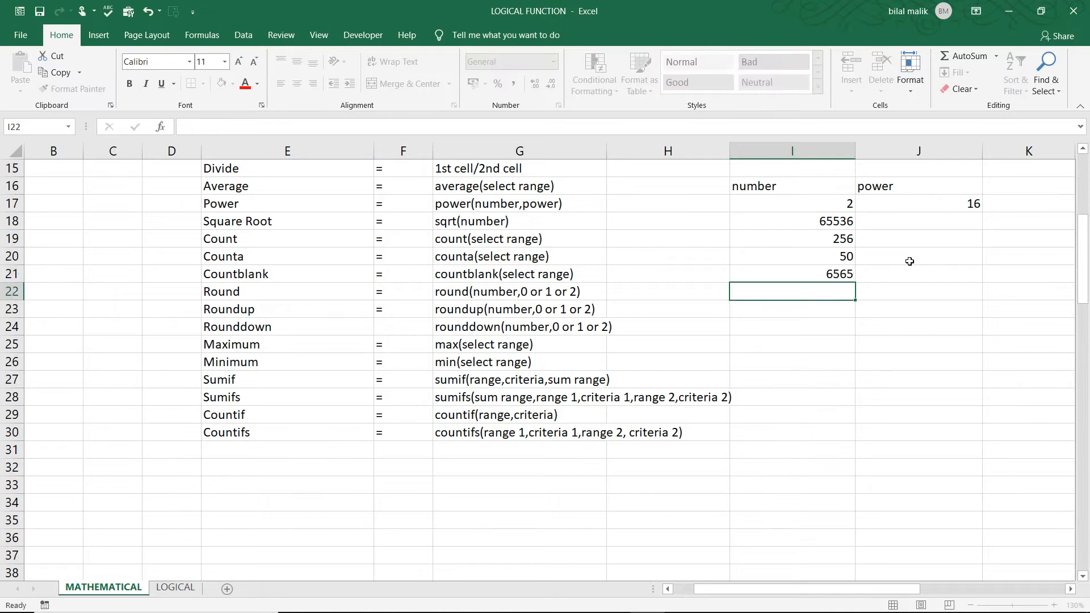
Step: Add the text entries sadas, sdsa and $ER^&(* in I22:I24 below the numbers
{"action": "left_click_drag", "start_coordinate": [819, 209], "coordinate": [823, 271]}
{"action": "key", "text": "Down"}
{"action": "key", "text": "Down"}
{"action": "key", "text": "Down"}
{"action": "key", "text": "Down"}
{"action": "key", "text": "Down"}
{"action": "key", "text": "Down"}
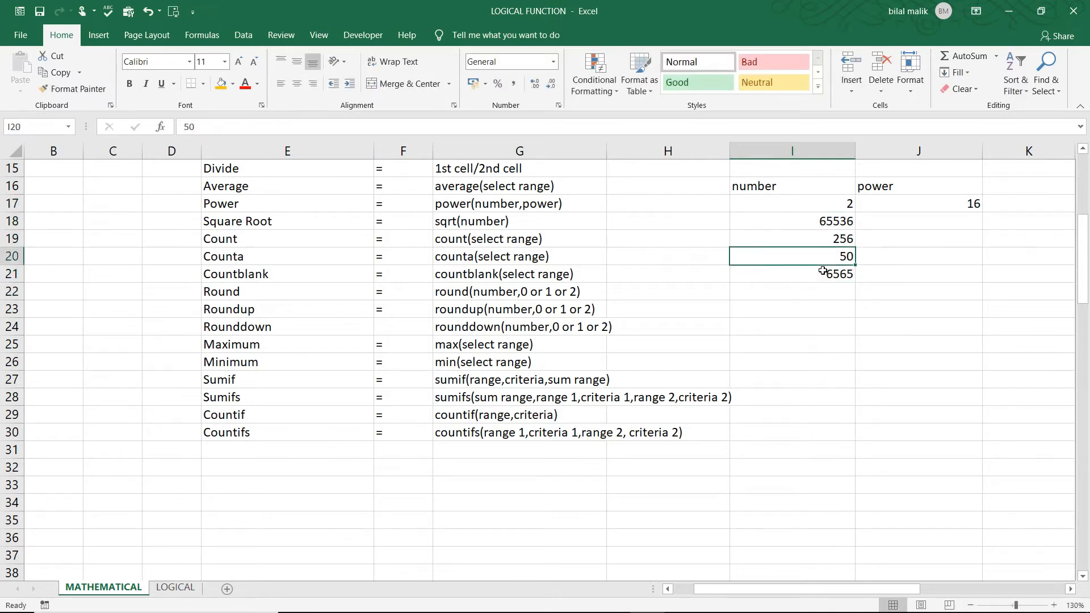
{"action": "type", "text": "s"}
{"action": "key", "text": "Up"}
{"action": "type", "text": "sadas"}
{"action": "key", "text": "Return"}
{"action": "type", "text": "sdsa"}
{"action": "key", "text": "Return"}
{"action": "type", "text": "$ER^&(*"}
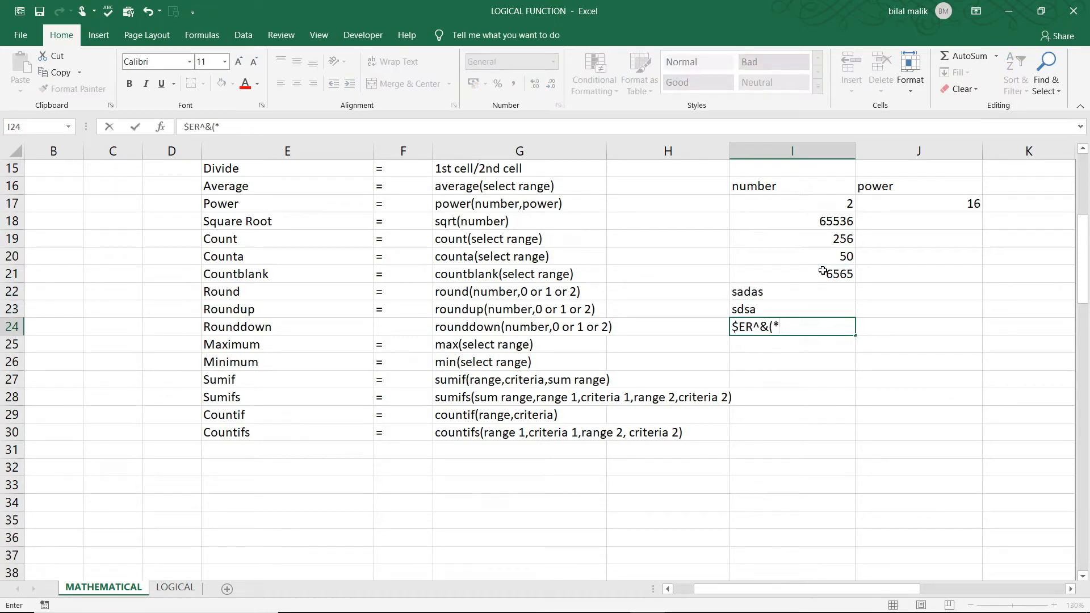
{"action": "key", "text": "Return"}
Step: Enter only a blank space in each of the cells I25 and I26
{"action": "type", "text": "sd"}
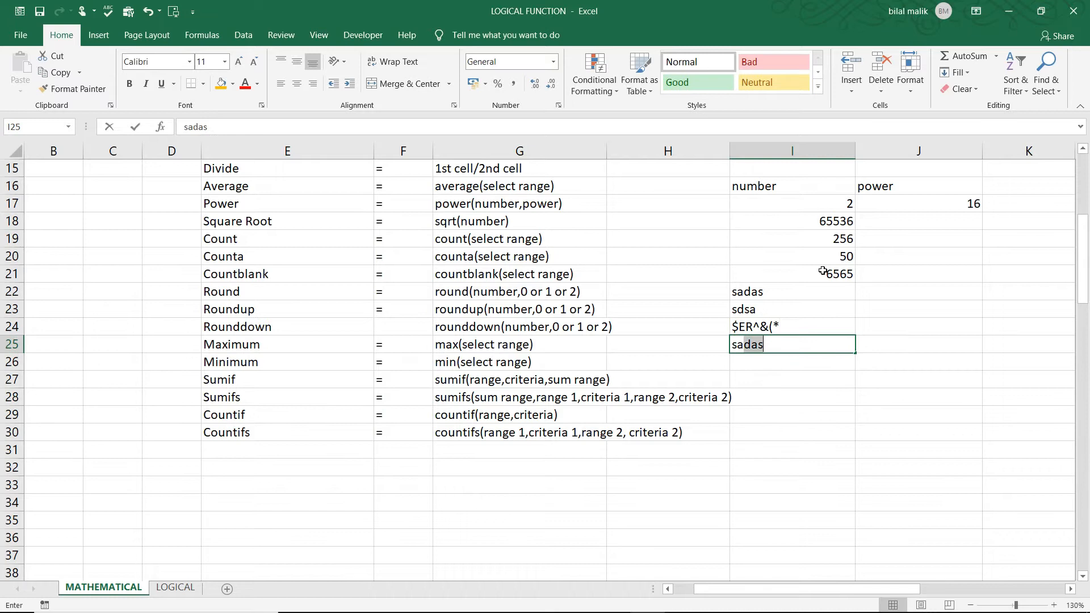
{"action": "key", "text": "BackSpace"}
{"action": "key", "text": "BackSpace"}
{"action": "key", "text": "Return"}
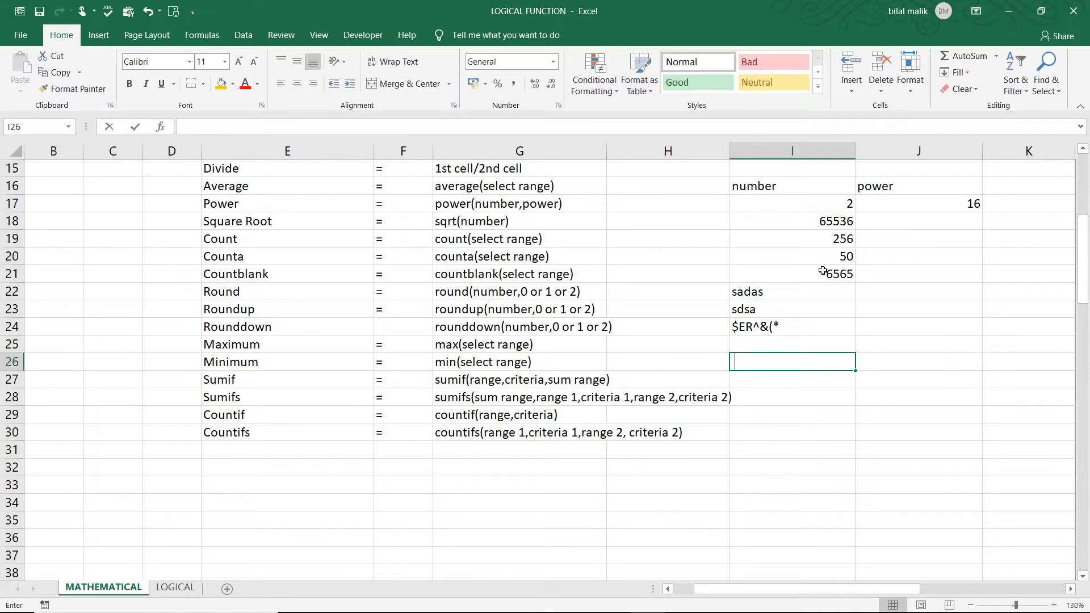
{"action": "key", "text": "Return"}
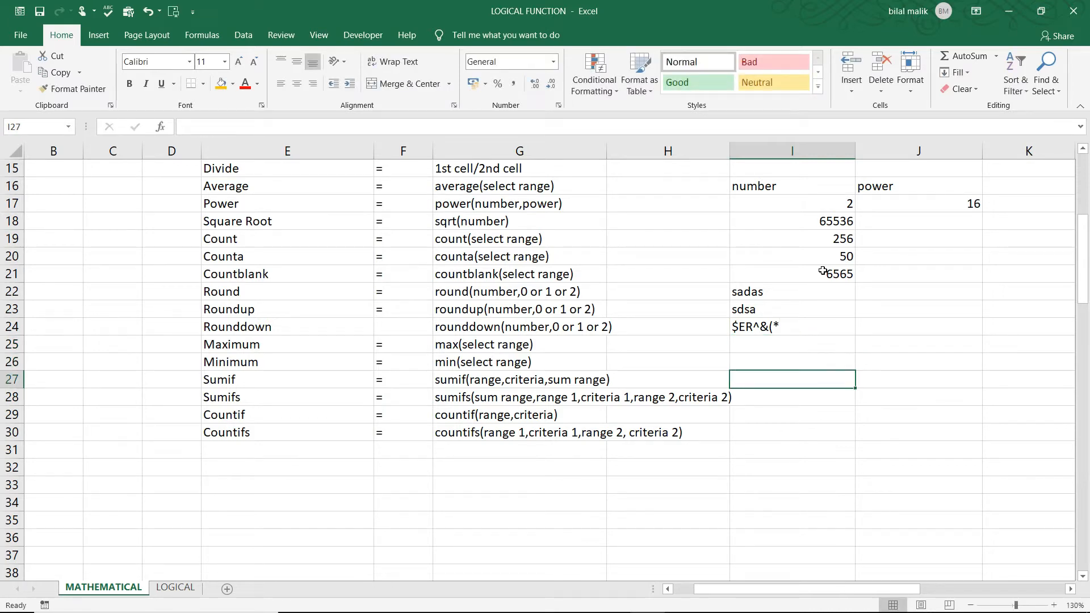
Step: Apply the orange fill colour to the sample range I17:I29
{"action": "key", "text": "shift+Down"}
{"action": "key", "text": "shift+Down"}
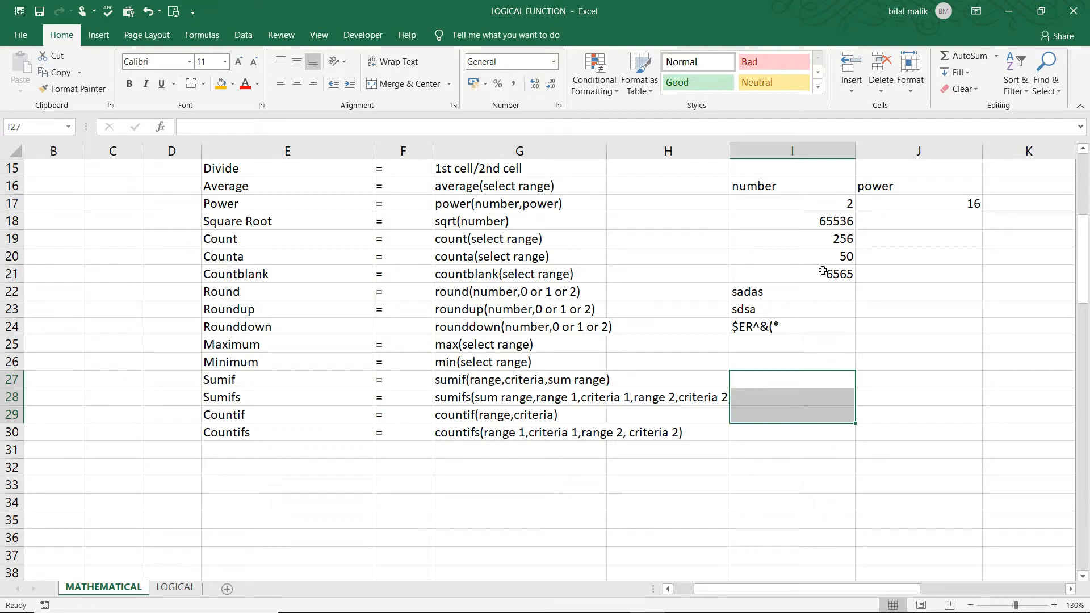
{"action": "key", "text": "Down"}
{"action": "key", "text": "Down"}
{"action": "key", "text": "shift+Up"}
{"action": "key", "text": "shift+Up"}
{"action": "key", "text": "shift+Up"}
{"action": "key", "text": "shift+Up"}
{"action": "key", "text": "shift+Up"}
{"action": "key", "text": "shift+Up"}
{"action": "key", "text": "shift+Up"}
{"action": "key", "text": "shift+Up"}
{"action": "key", "text": "shift+Up"}
{"action": "key", "text": "shift+Up"}
{"action": "key", "text": "shift+Up"}
{"action": "key", "text": "shift+Up"}
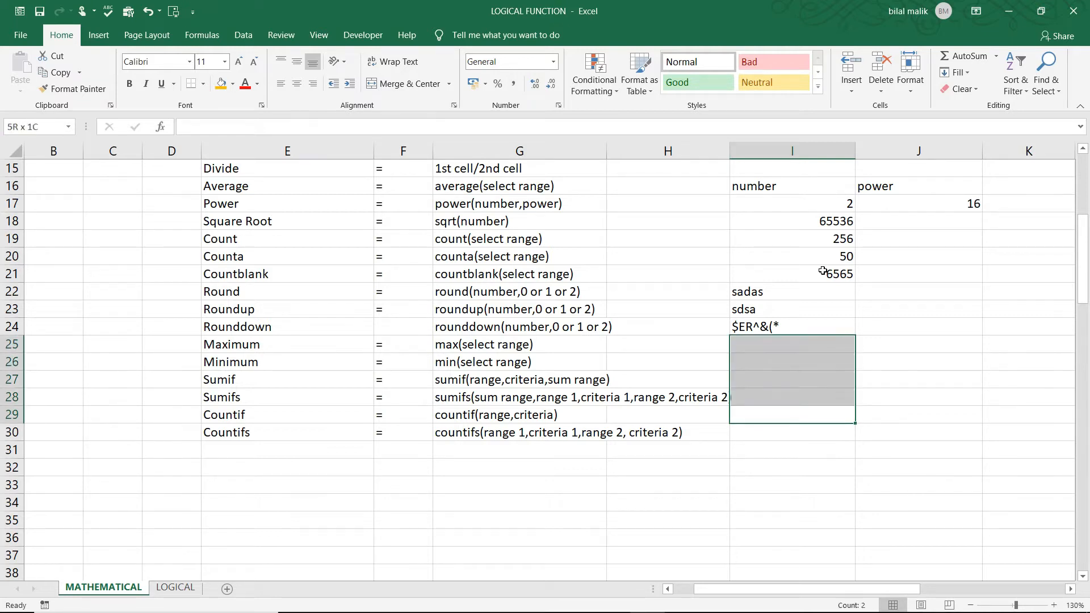
{"action": "left_click", "coordinate": [221, 83]}
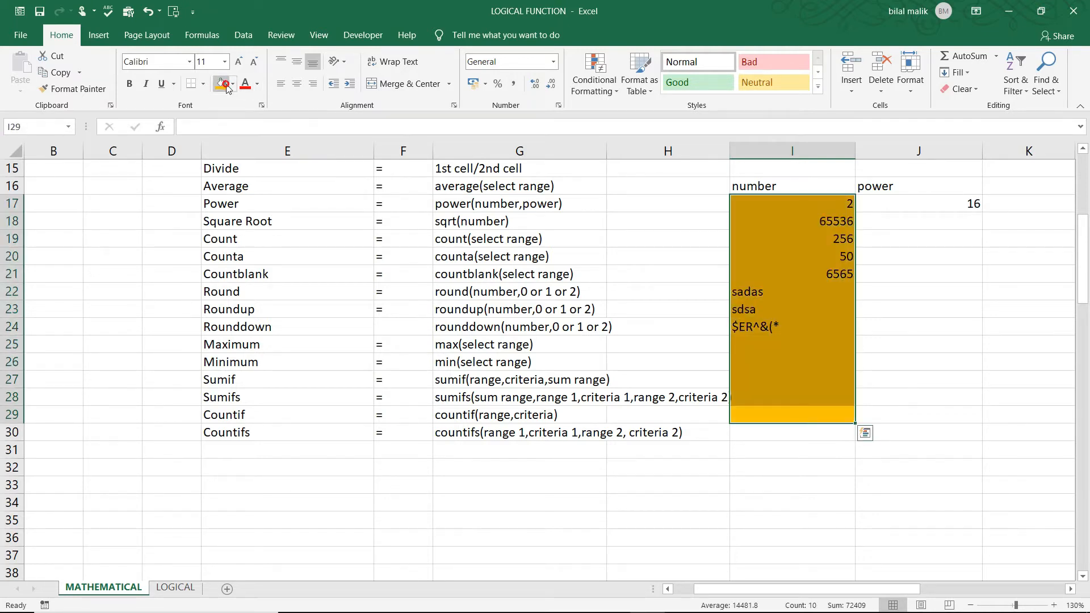
{"action": "left_click", "coordinate": [795, 365]}
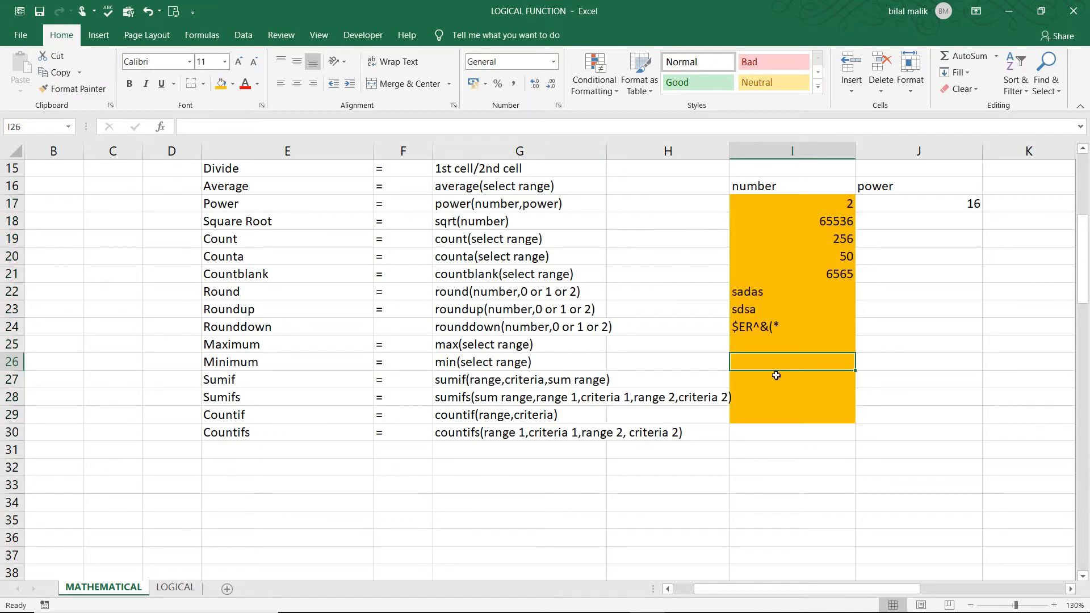
{"action": "left_click_drag", "start_coordinate": [799, 205], "coordinate": [815, 409]}
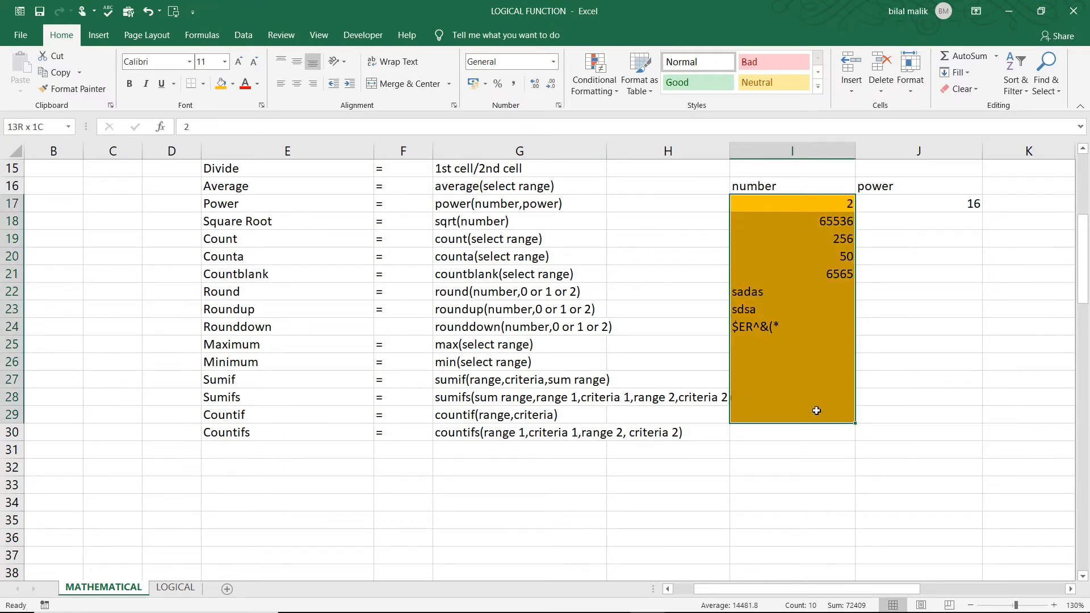
Step: Label J23 beside the sample range with the text count
{"action": "left_click", "coordinate": [945, 317]}
{"action": "left_click", "coordinate": [945, 317]}
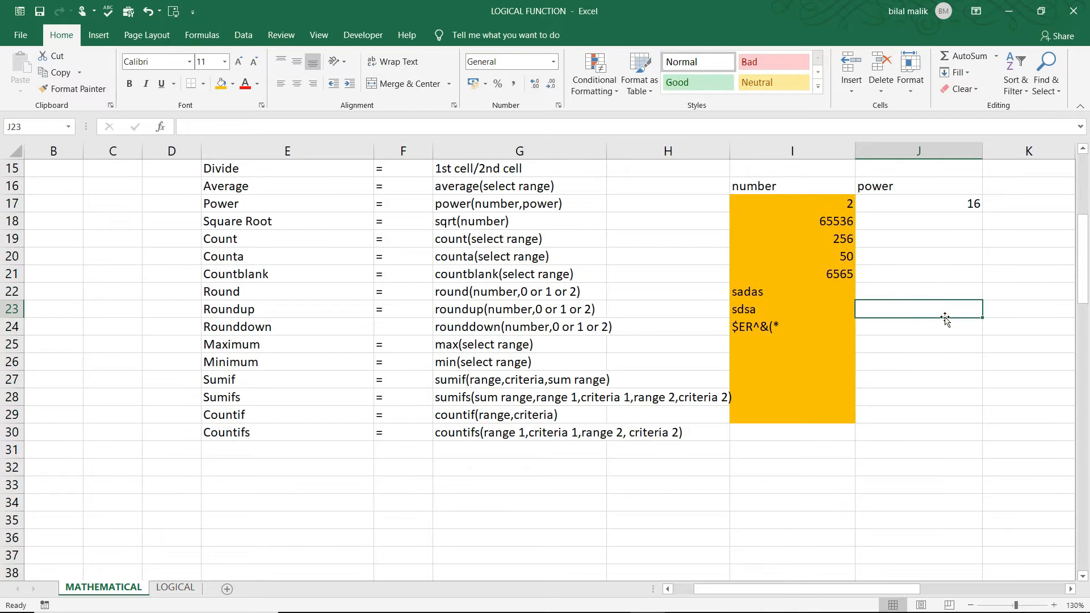
{"action": "type", "text": "count"}
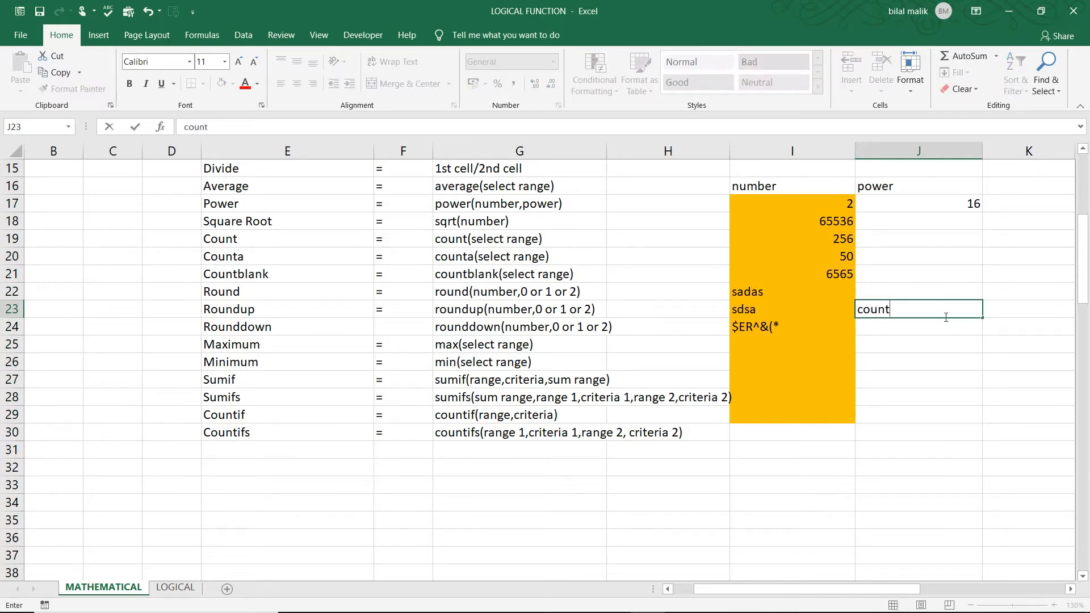
{"action": "key", "text": "Return"}
Step: Count the numeric cells of the orange range in K23 with the formula =COUNT(I17:I29)
{"action": "key", "text": "Up"}
{"action": "key", "text": "Right"}
{"action": "key", "text": "Right"}
{"action": "key", "text": "Right"}
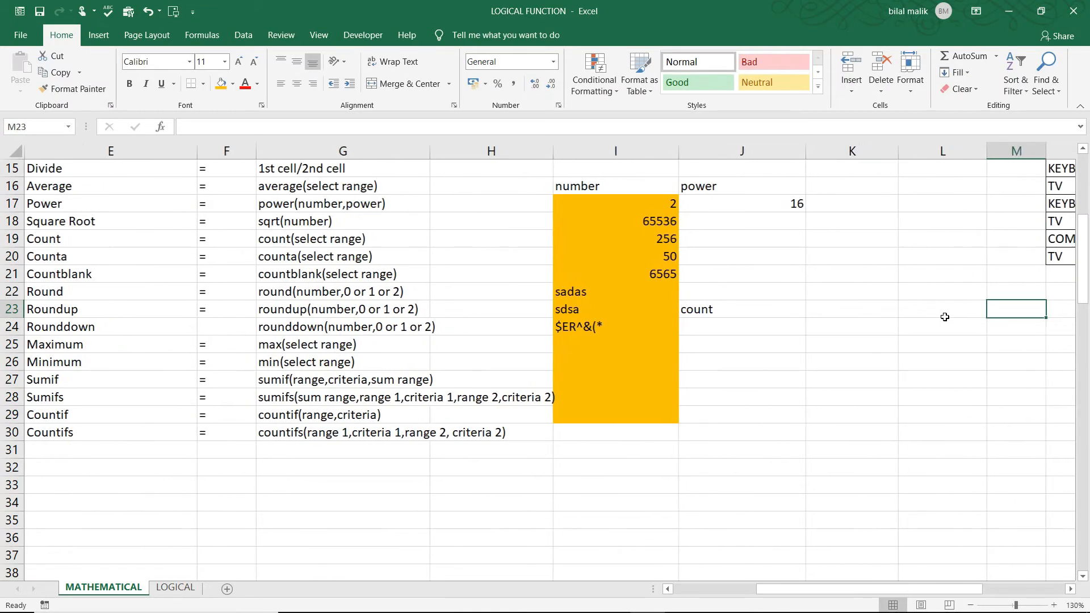
{"action": "key", "text": "Left"}
{"action": "key", "text": "Left"}
{"action": "key", "text": "Left"}
{"action": "key", "text": "Right"}
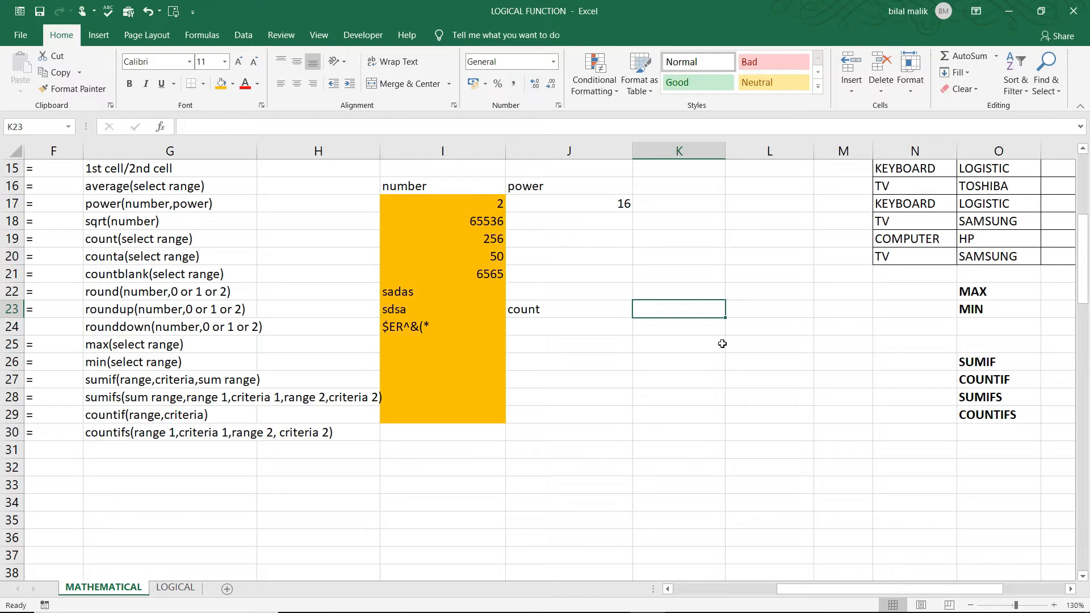
{"action": "type", "text": "=coun"}
{"action": "key", "text": "Tab"}
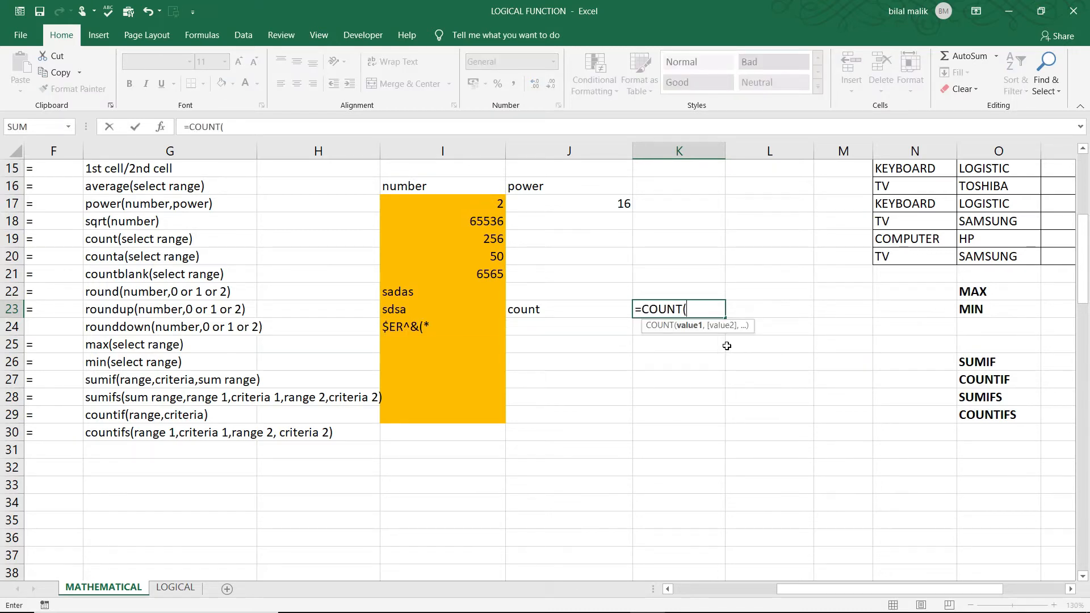
{"action": "left_click_drag", "start_coordinate": [444, 203], "coordinate": [453, 417]}
{"action": "type", "text": ")"}
{"action": "key", "text": "Return"}
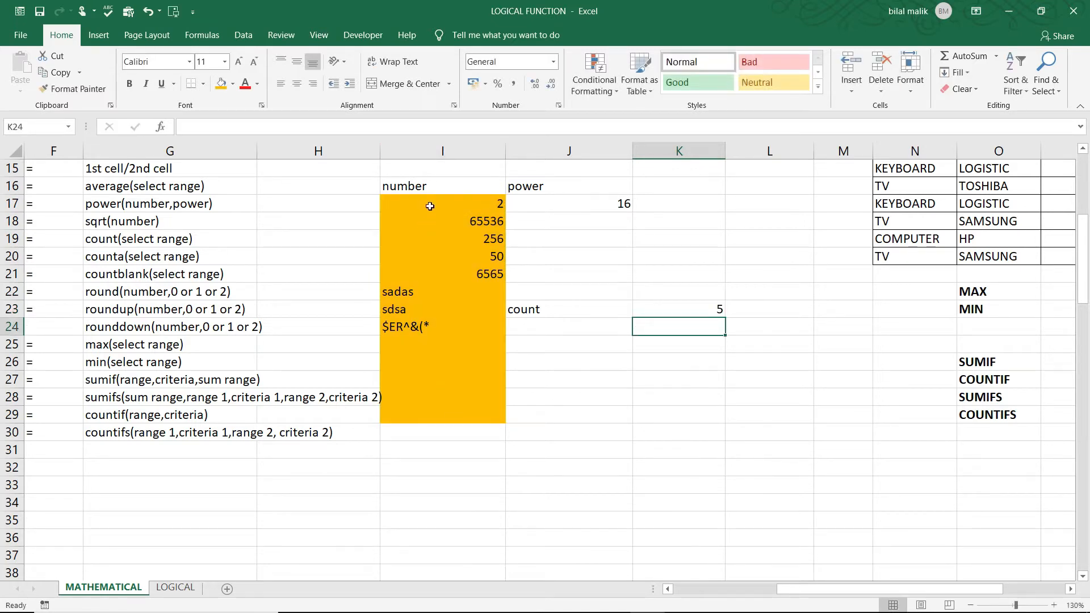
Step: Label J24, below the count label, with the text counta
{"action": "left_click_drag", "start_coordinate": [478, 201], "coordinate": [629, 296]}
{"action": "left_click", "coordinate": [718, 313]}
{"action": "left_click", "coordinate": [717, 318]}
{"action": "key", "text": "Left"}
{"action": "type", "text": "counta"}
{"action": "key", "text": "ctrl+Return"}
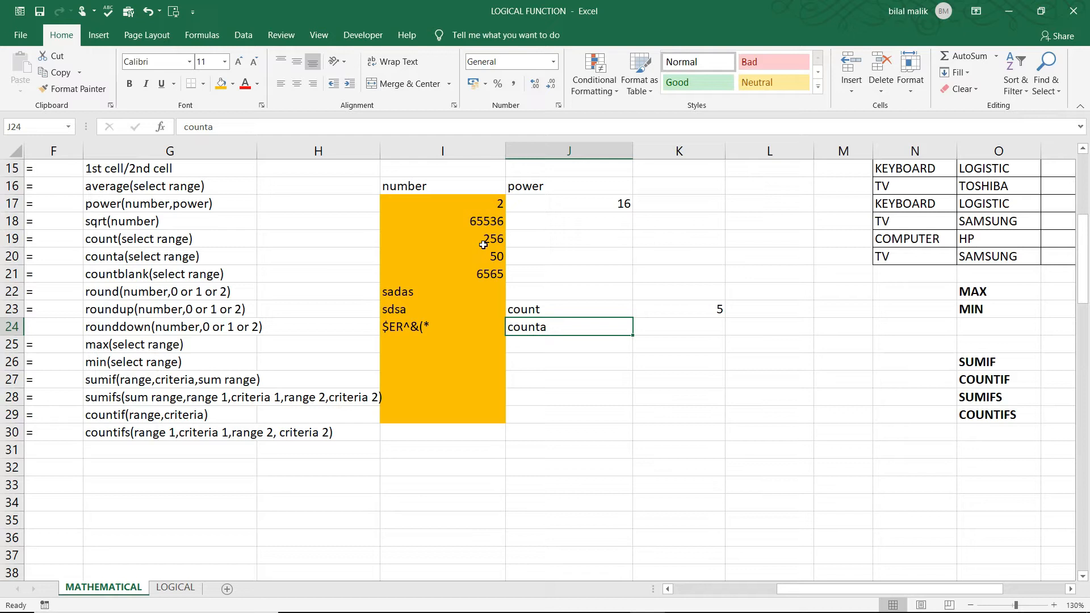
Step: Count the non-empty cells of the orange range in column I with a COUNTA formula in K24
{"action": "left_click", "coordinate": [409, 341]}
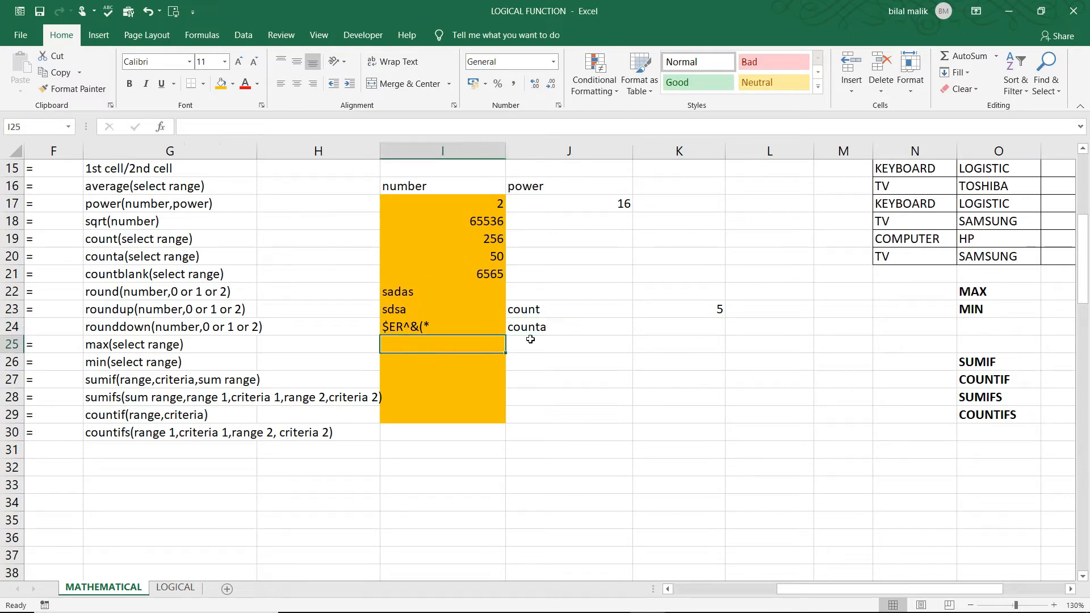
{"action": "left_click", "coordinate": [696, 322]}
{"action": "left_click", "coordinate": [695, 322]}
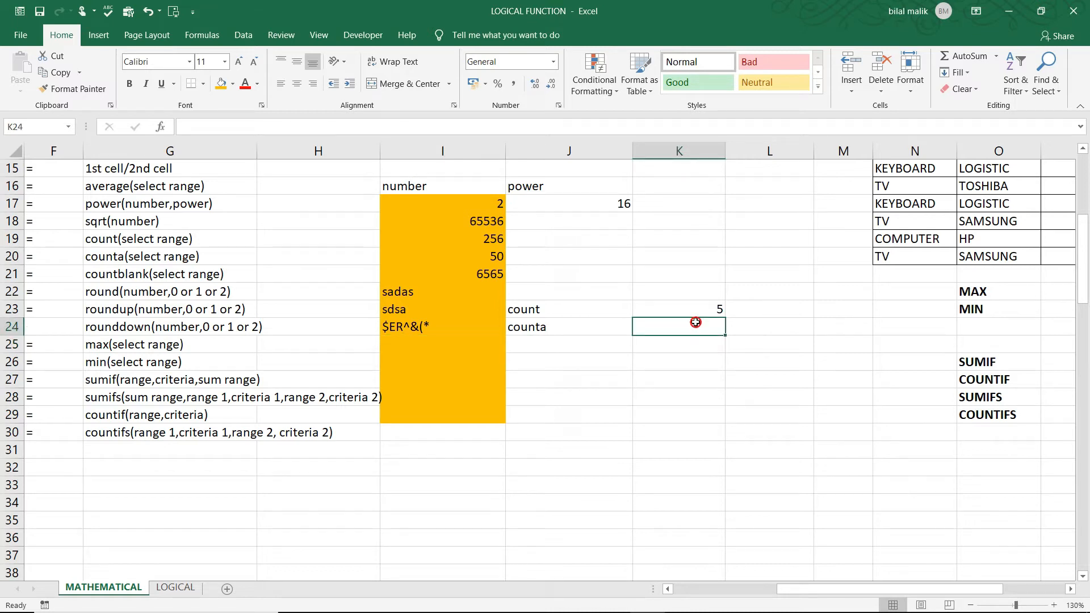
{"action": "type", "text": "=counta"}
{"action": "key", "text": "Tab"}
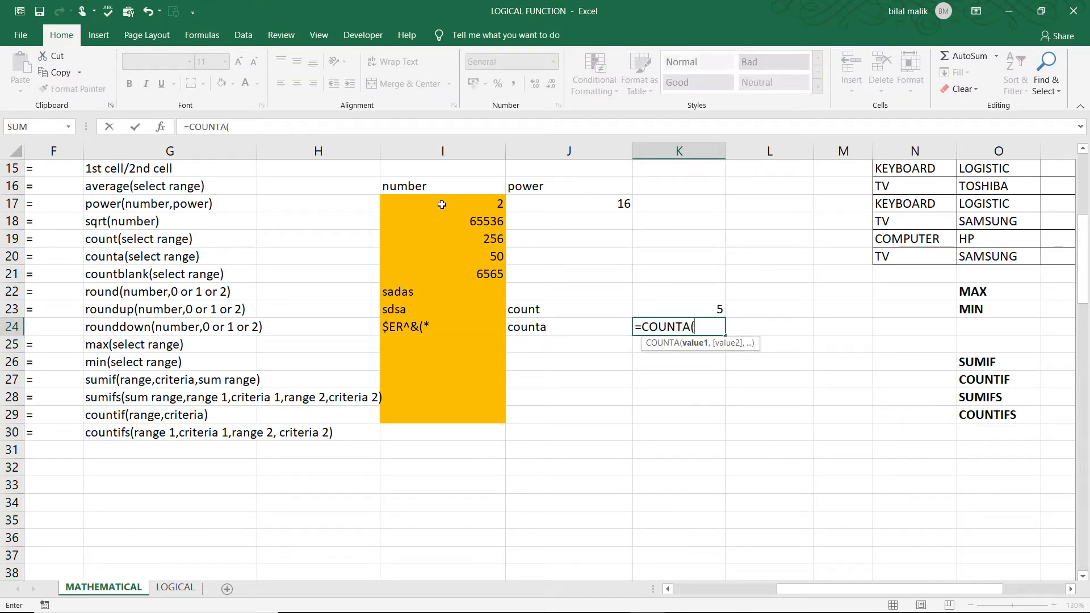
{"action": "left_click_drag", "start_coordinate": [437, 197], "coordinate": [423, 399]}
{"action": "type", "text": ")"}
{"action": "key", "text": "Return"}
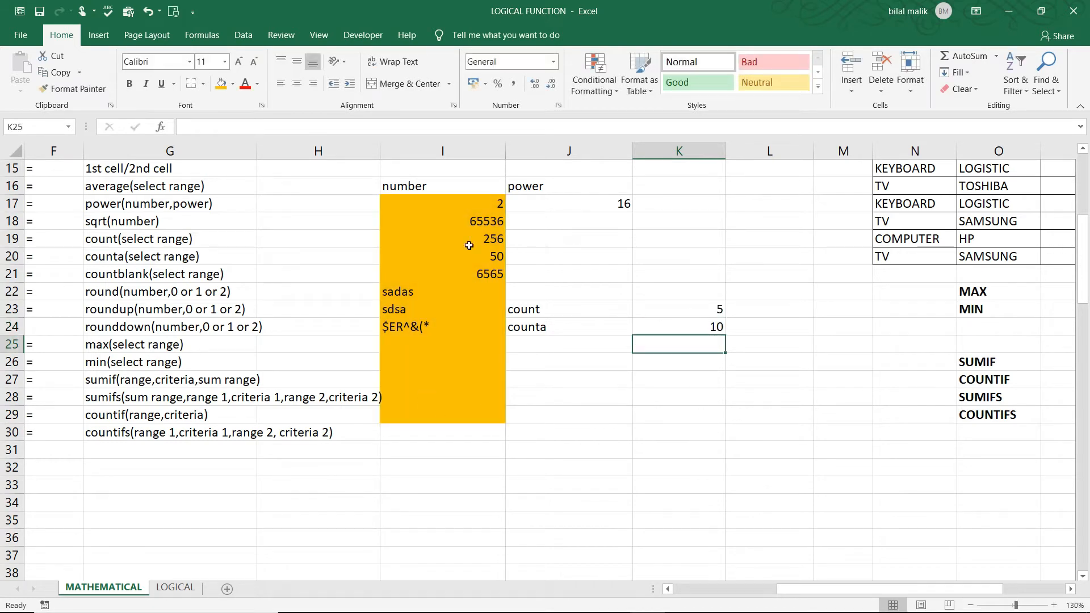
Step: Check the orange range for hidden content, inspecting the empty-looking cells I27 and I28
{"action": "left_click_drag", "start_coordinate": [470, 198], "coordinate": [466, 383]}
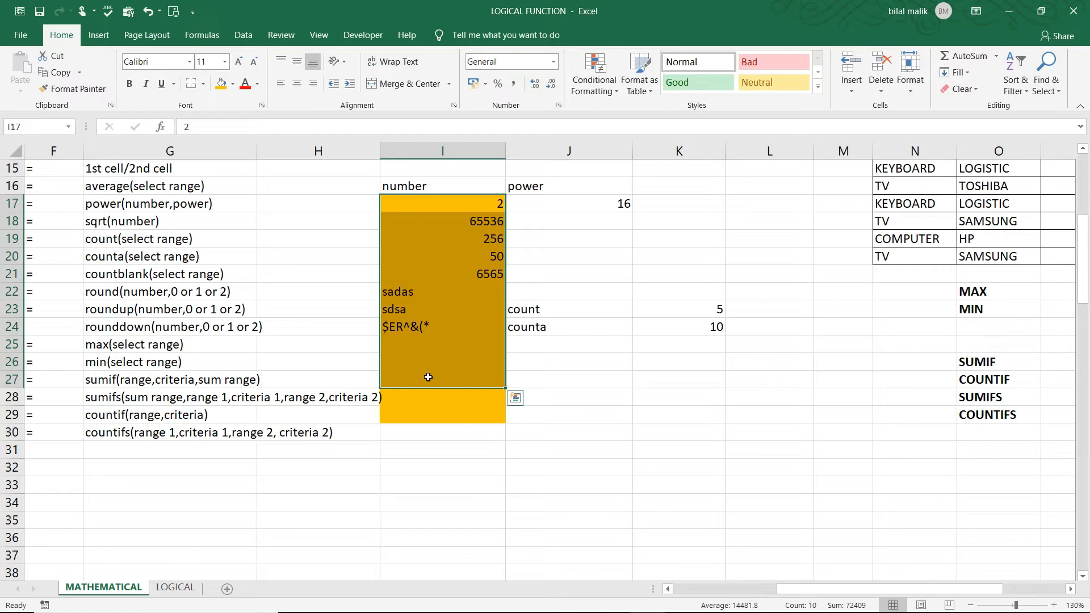
{"action": "left_click", "coordinate": [425, 380]}
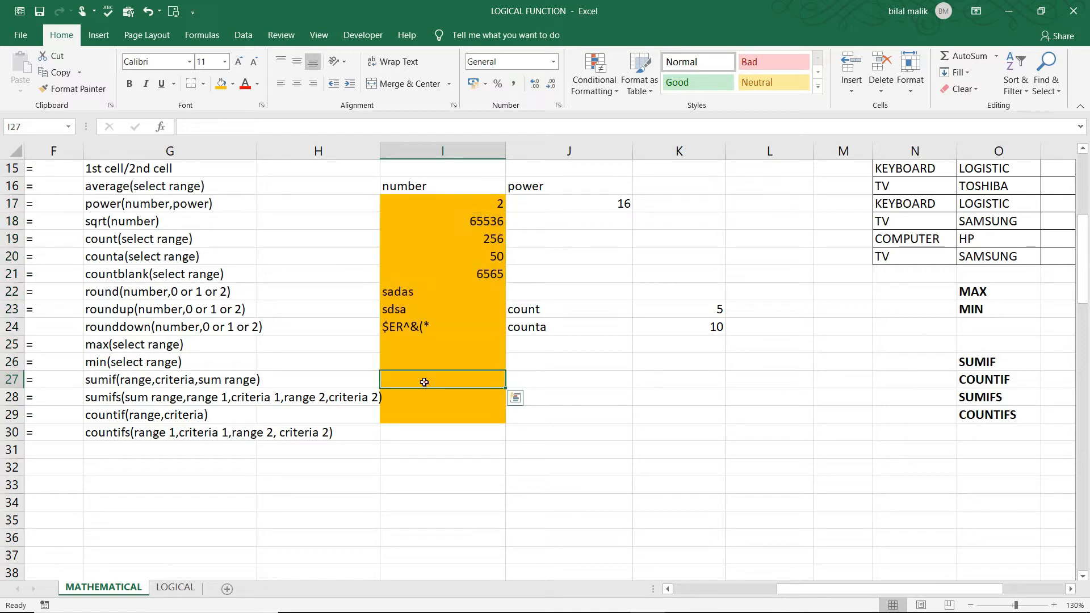
{"action": "double_click", "coordinate": [421, 377]}
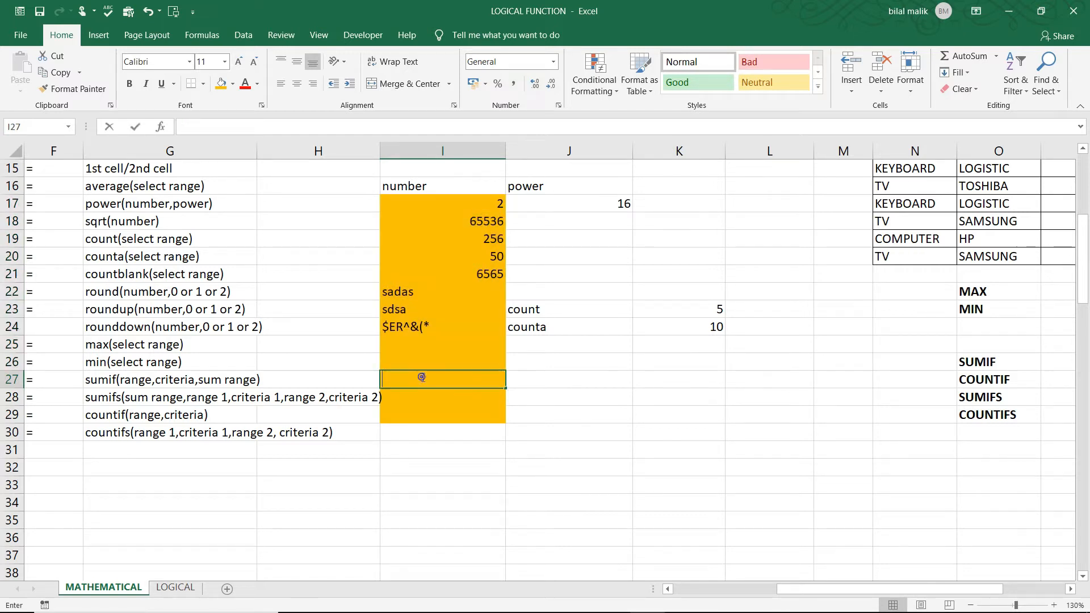
{"action": "left_click", "coordinate": [424, 393]}
{"action": "double_click", "coordinate": [424, 393]}
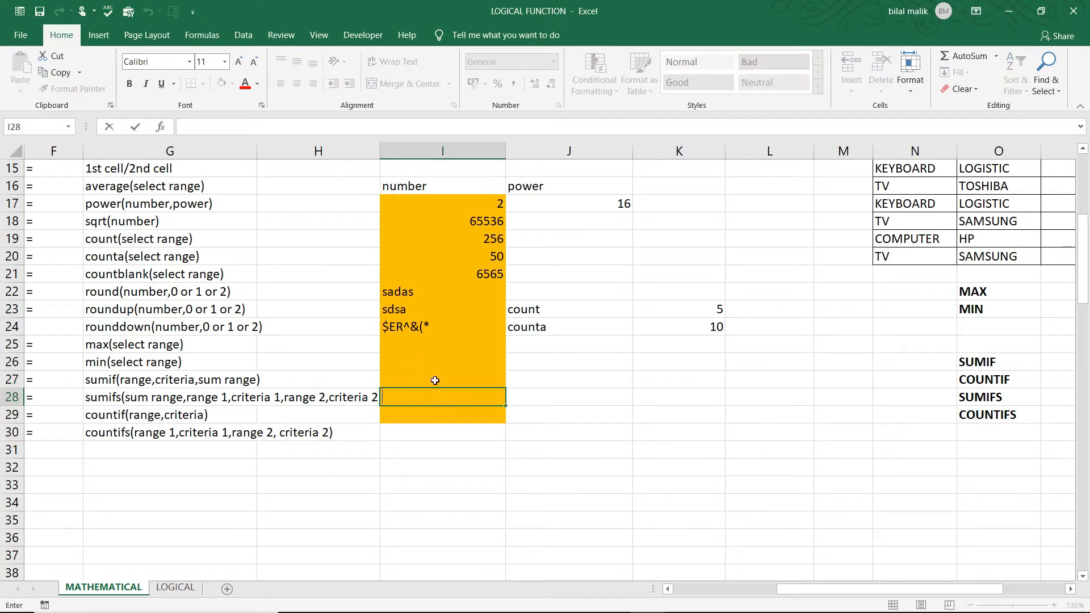
{"action": "left_click", "coordinate": [471, 380]}
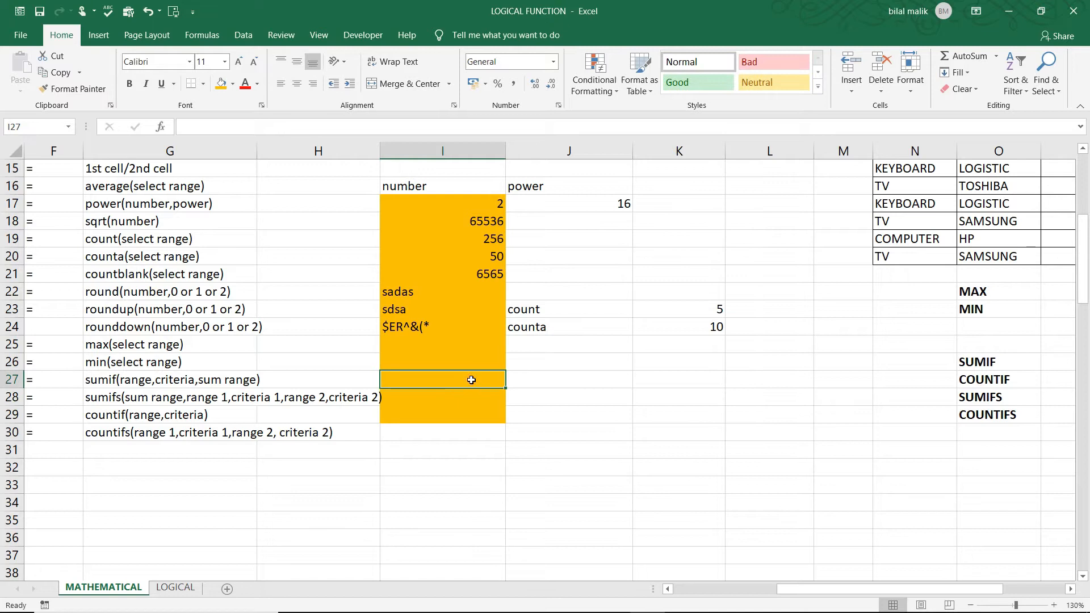
Step: Test the COUNTA formula by entering dsfds, dsfdsf and dsfds in cells I27, I28 and I29 of the orange range
{"action": "type", "text": "dsfds"}
{"action": "key", "text": "Return"}
{"action": "type", "text": "dsfdsf"}
{"action": "key", "text": "Return"}
{"action": "type", "text": "dsfds"}
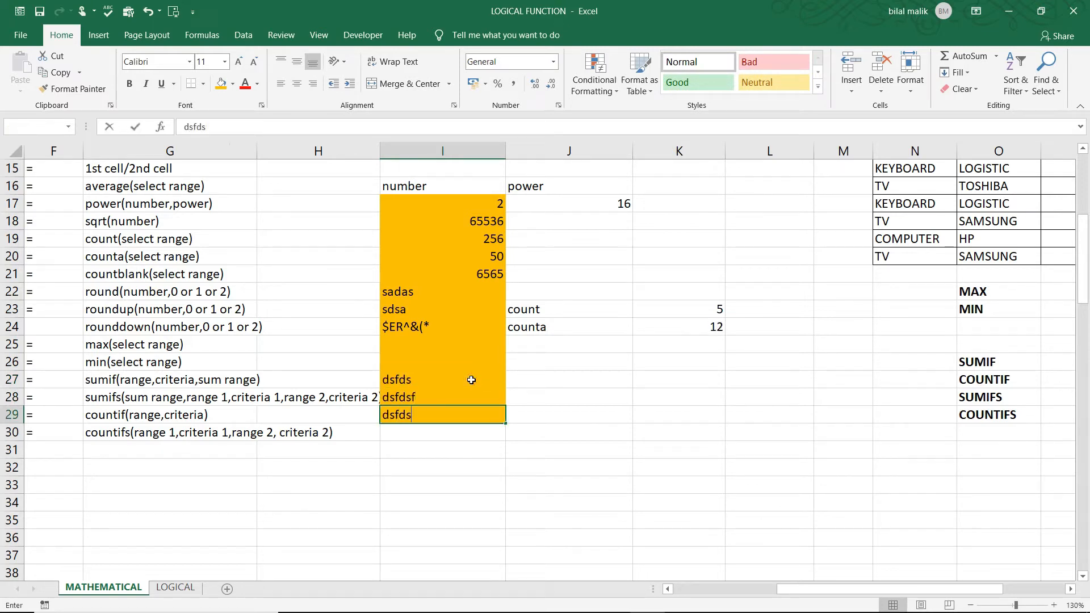
{"action": "key", "text": "Return"}
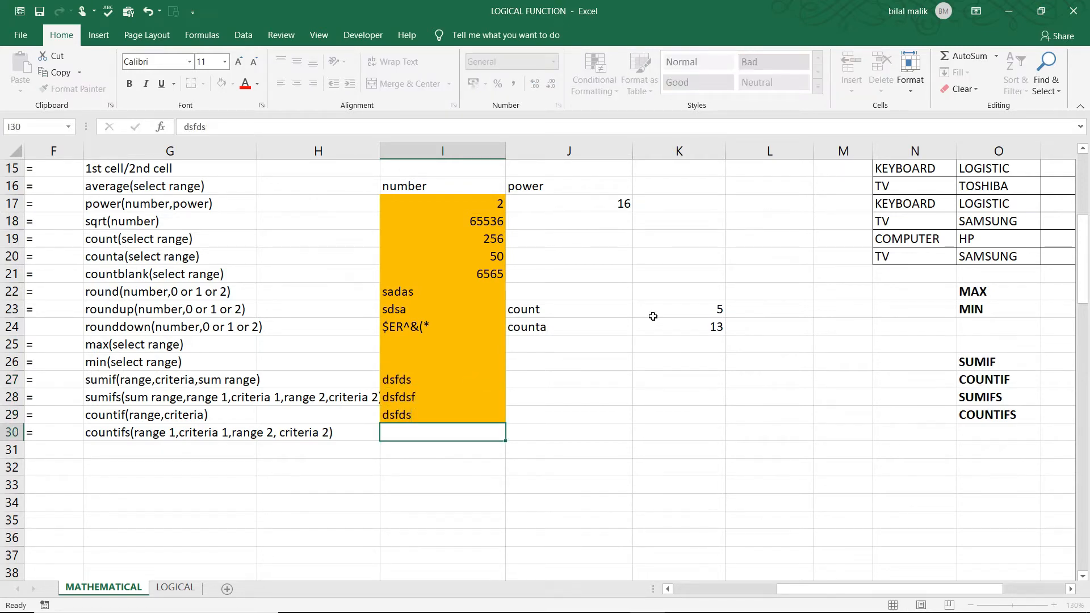
Step: Undo the three test entries in I27 to I29
{"action": "key", "text": "ctrl+z"}
{"action": "key", "text": "ctrl+z"}
{"action": "key", "text": "ctrl+z"}
Step: Clear the invisible content from the empty-looking cell I25 in the orange range
{"action": "left_click", "coordinate": [385, 346]}
{"action": "double_click", "coordinate": [388, 344]}
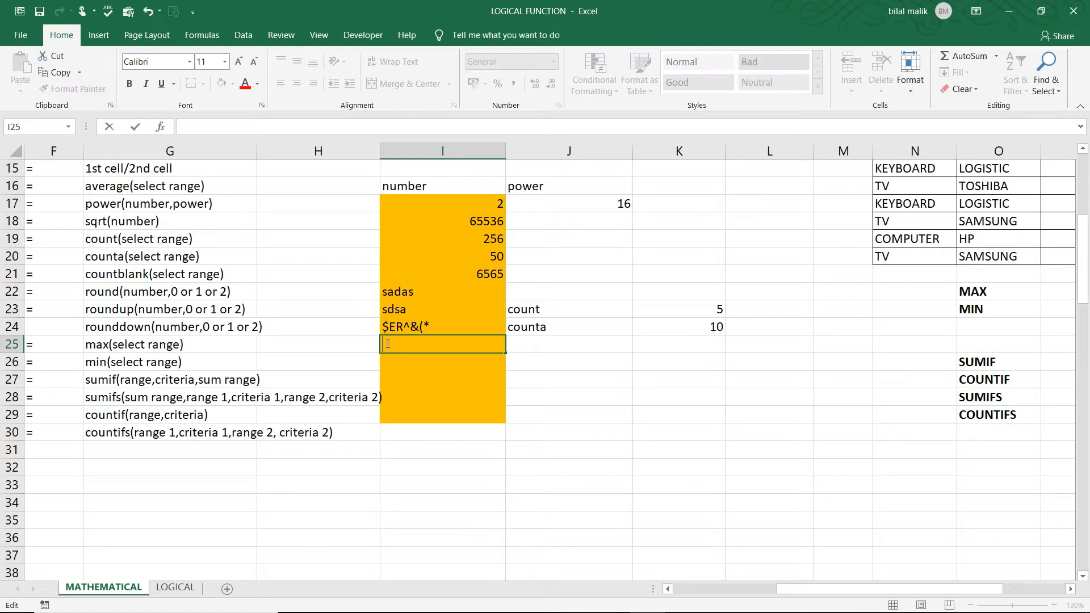
{"action": "key", "text": "Return"}
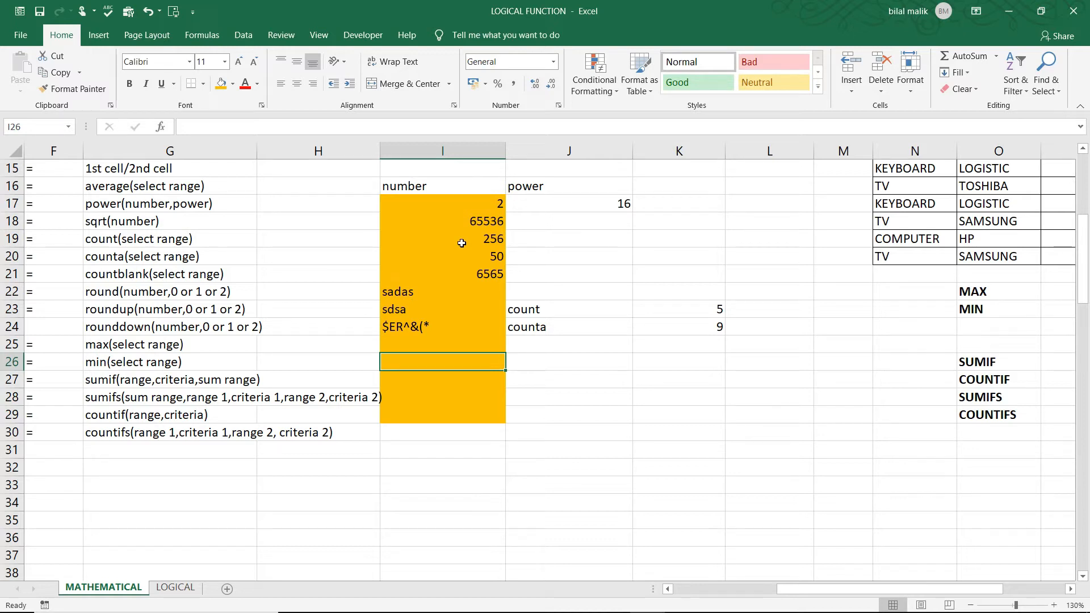
Step: Label J25, below the counta label, with the text countblank
{"action": "key", "text": "Down"}
{"action": "key", "text": "Down"}
{"action": "key", "text": "Down"}
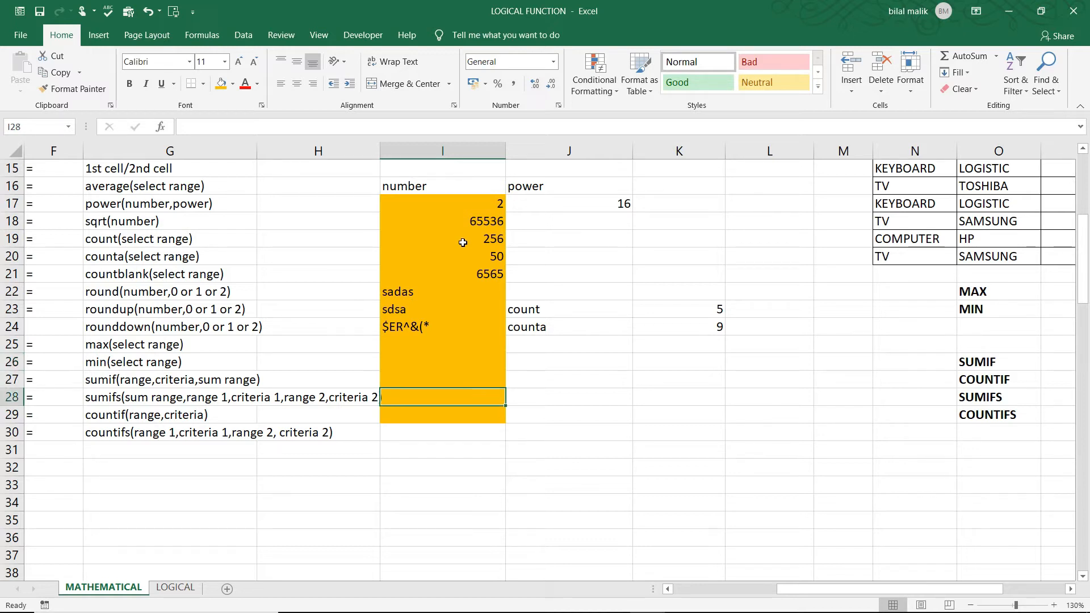
{"action": "key", "text": "Right"}
{"action": "key", "text": "Up"}
{"action": "key", "text": "Up"}
{"action": "key", "text": "Up"}
{"action": "key", "text": "Up"}
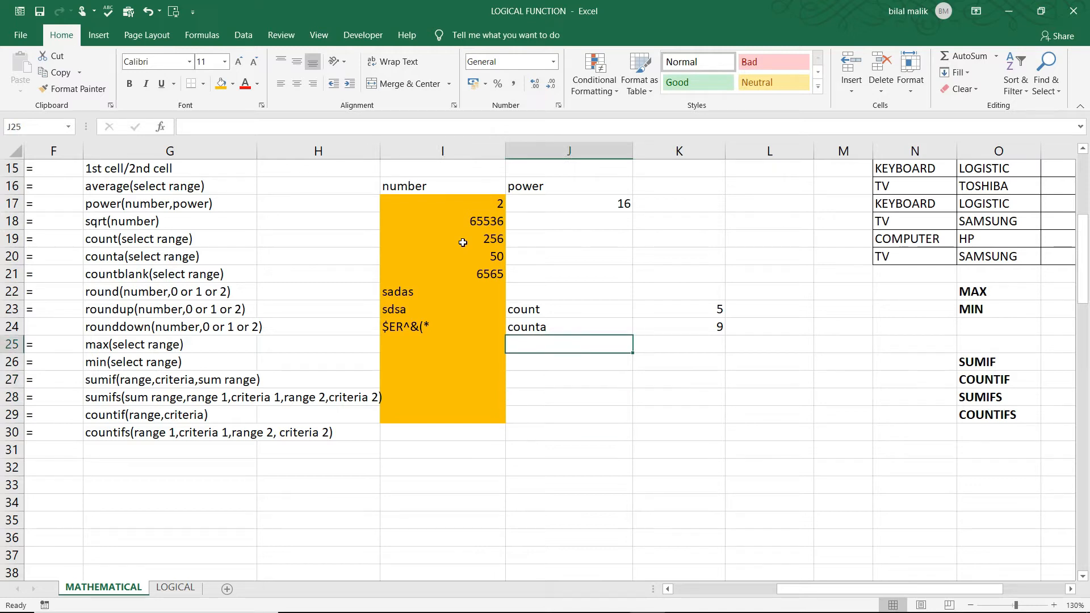
{"action": "left_click_drag", "start_coordinate": [414, 344], "coordinate": [422, 417]}
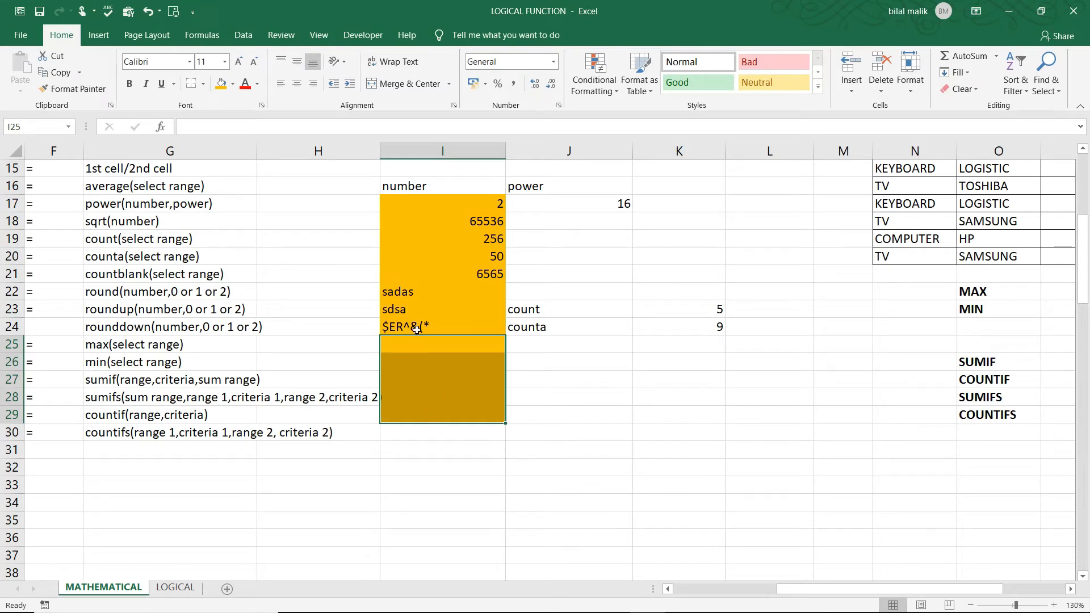
{"action": "key", "text": "Right"}
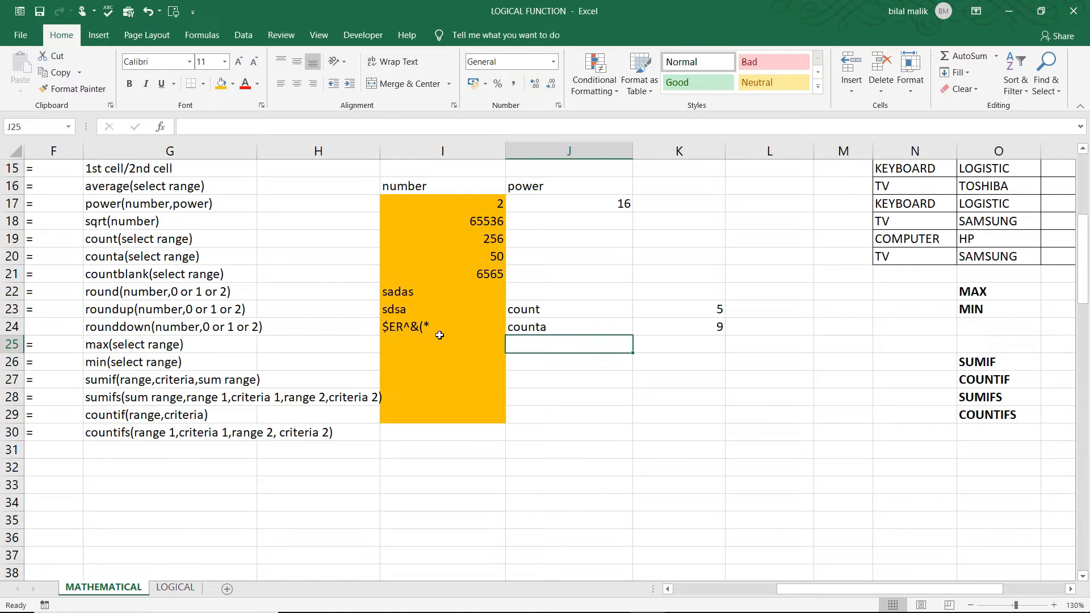
{"action": "type", "text": "c"}
{"action": "key", "text": "BackSpace"}
{"action": "type", "text": "coun"}
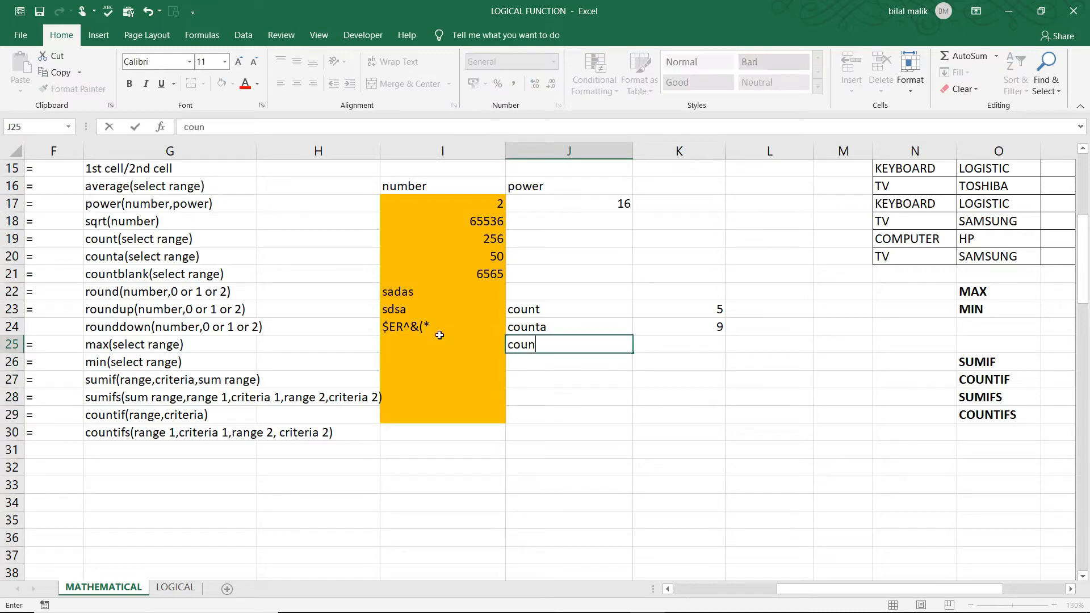
{"action": "type", "text": "tblank"}
{"action": "key", "text": "Tab"}
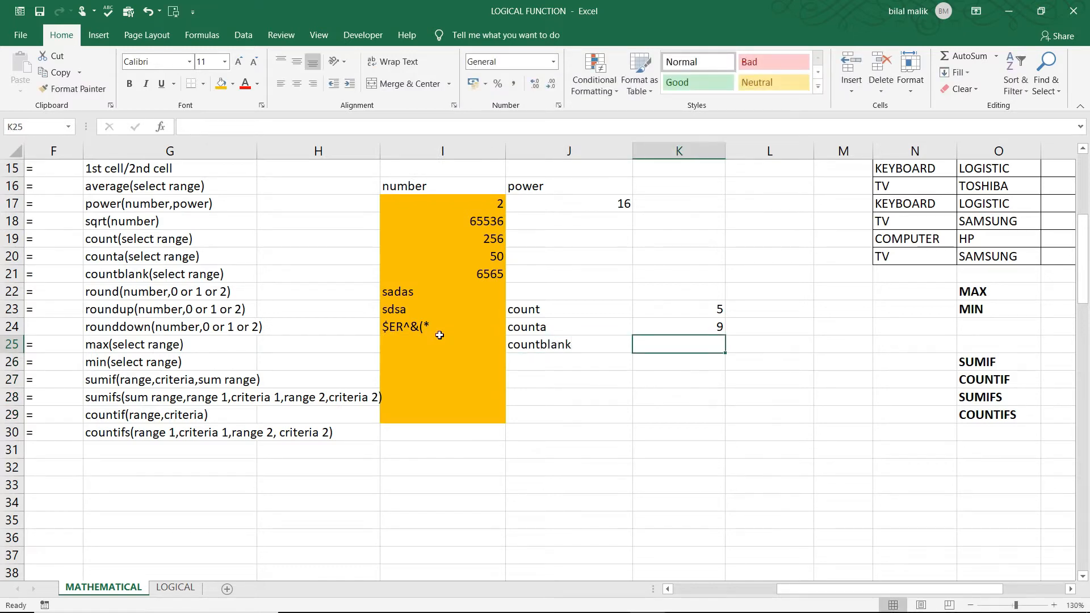
Step: Count the empty cells of the orange range I17:I29 with a COUNTBLANK formula in K25
{"action": "type", "text": "=cou"}
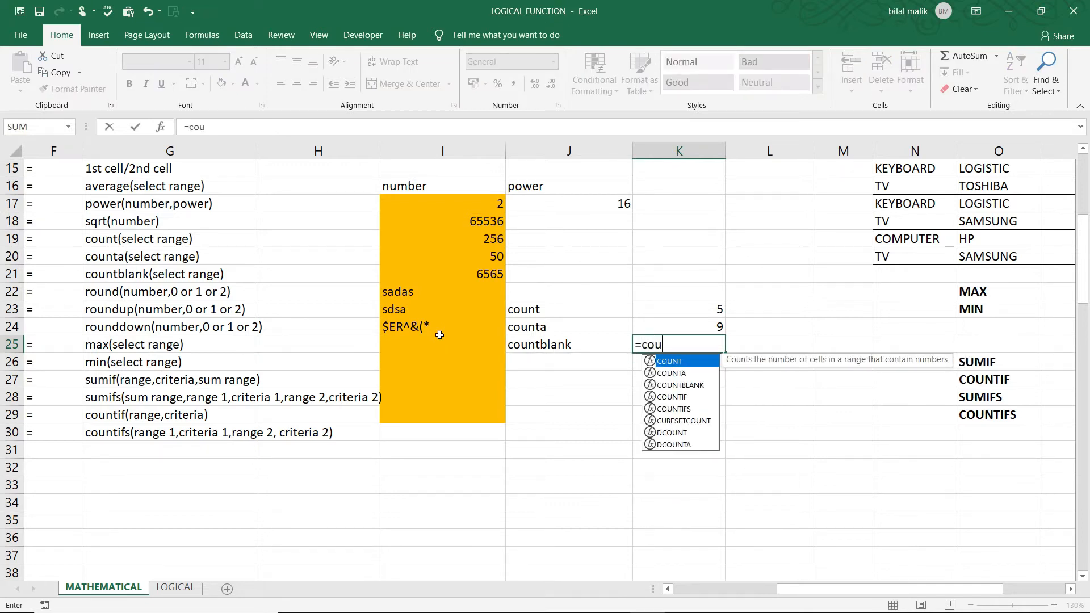
{"action": "type", "text": "ntbl"}
{"action": "key", "text": "Tab"}
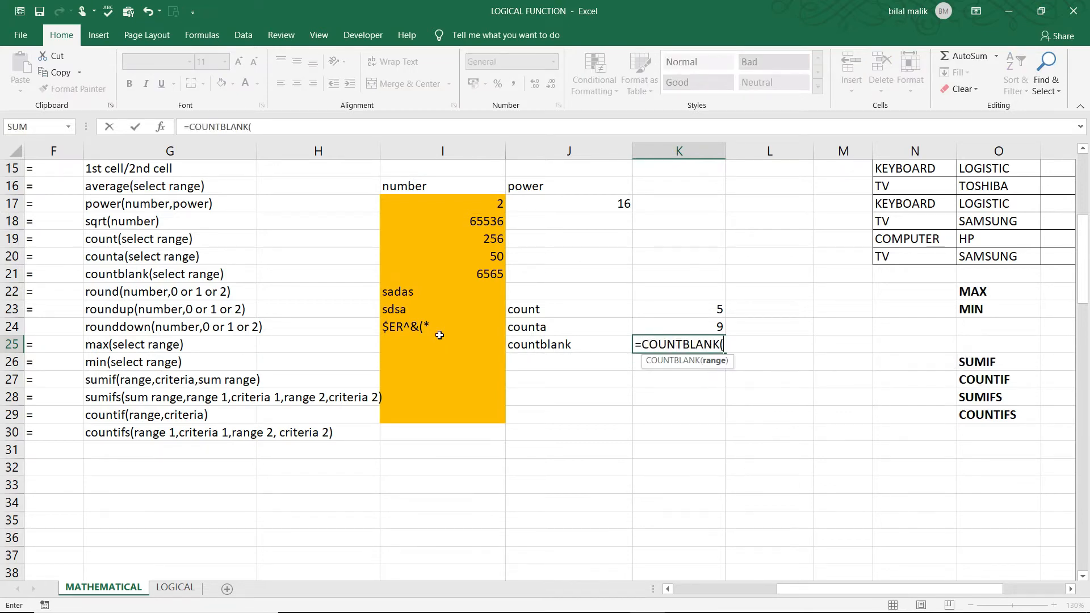
{"action": "left_click_drag", "start_coordinate": [440, 208], "coordinate": [450, 409]}
{"action": "key", "text": "Return"}
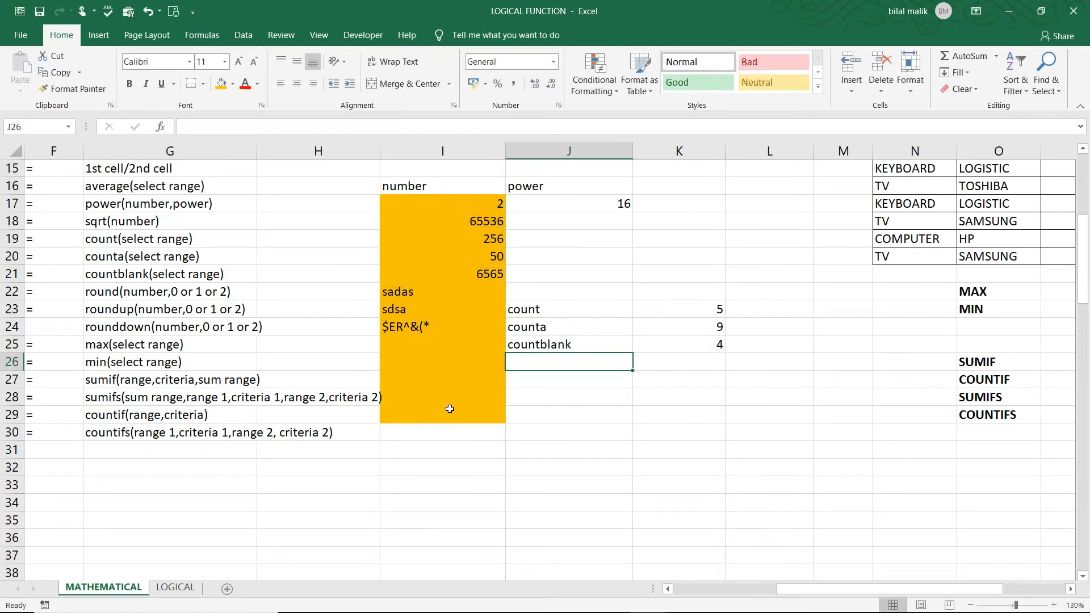
Step: Check the blank cells I25 to I29 of the orange range one by one
{"action": "left_click", "coordinate": [413, 345]}
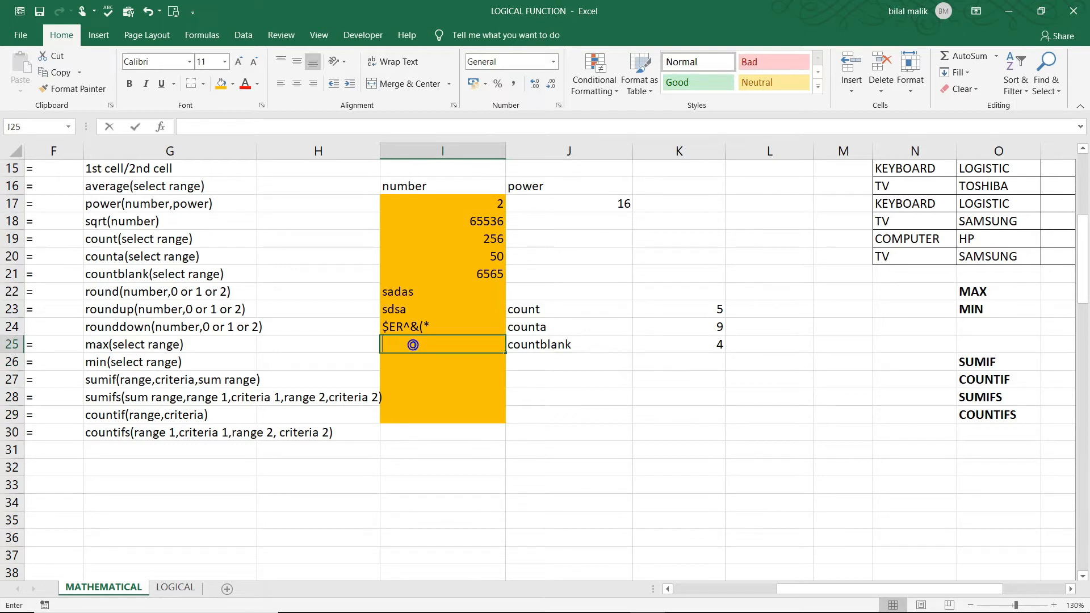
{"action": "left_click", "coordinate": [407, 375]}
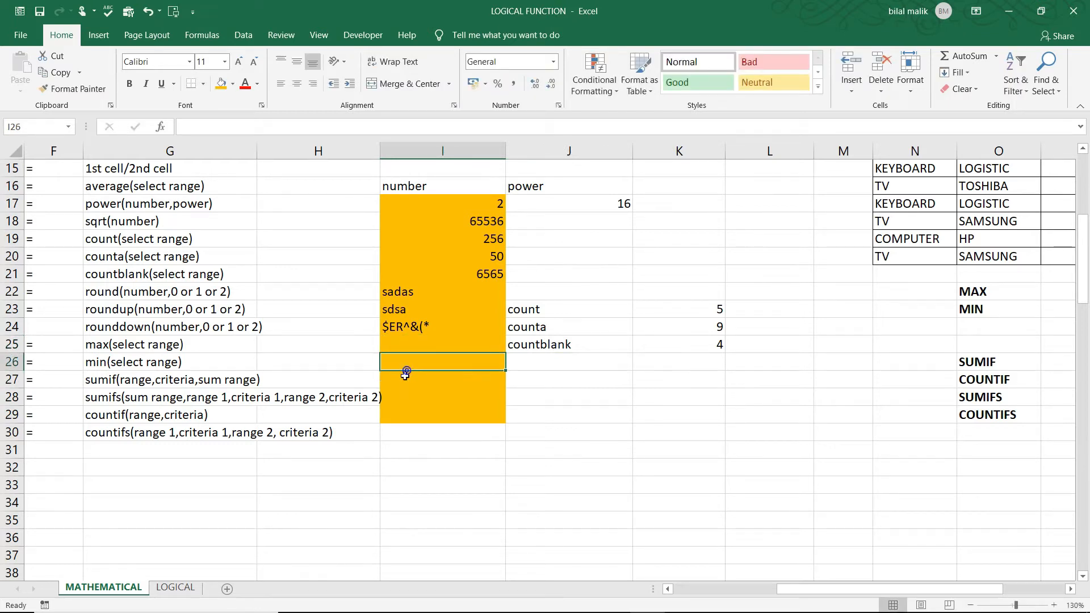
{"action": "double_click", "coordinate": [404, 379]}
{"action": "left_click", "coordinate": [402, 392]}
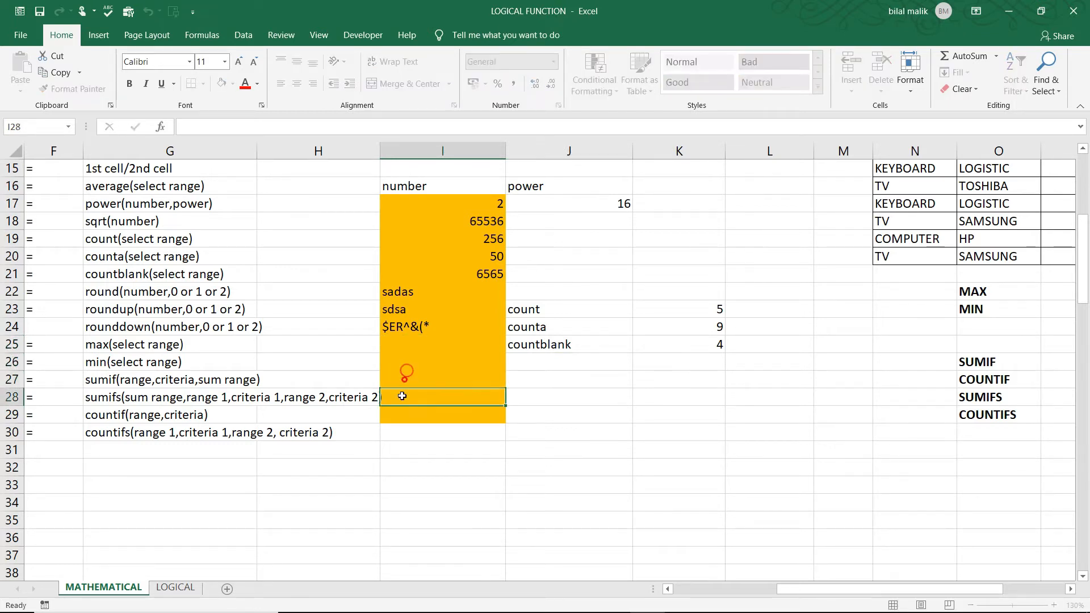
{"action": "left_click", "coordinate": [401, 413]}
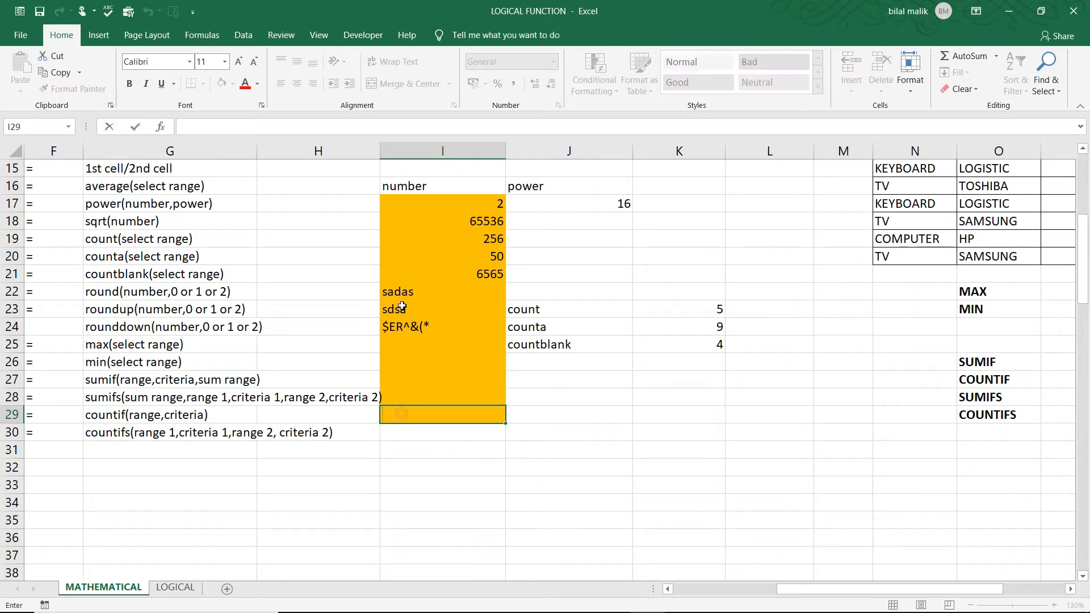
Step: Review the Round, Roundup and Rounddown entries in the function list in column E
{"action": "key", "text": "Home"}
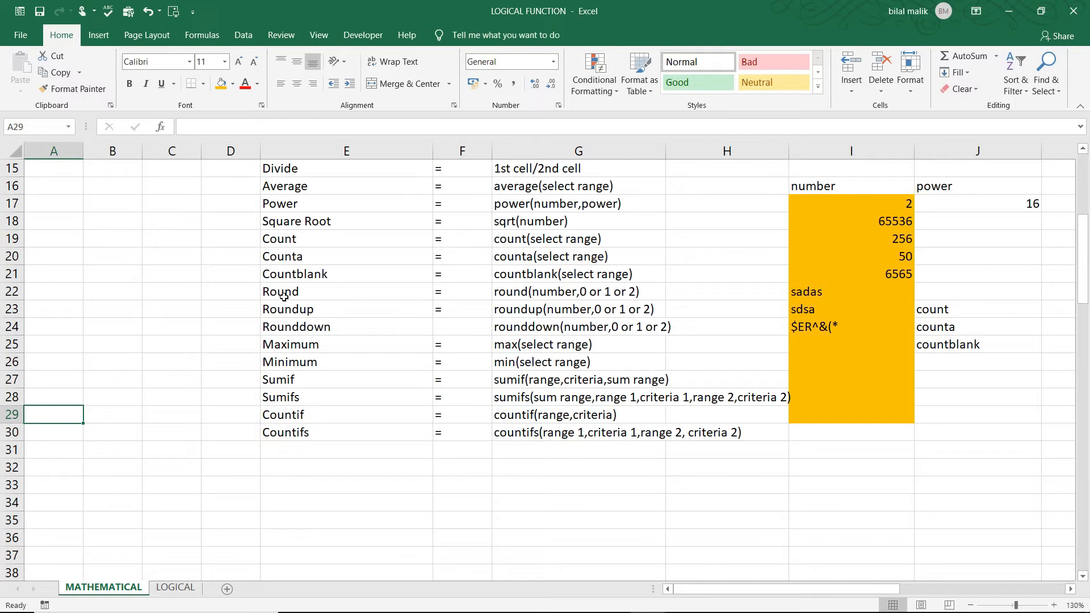
{"action": "left_click", "coordinate": [375, 480]}
{"action": "key", "text": "Up"}
{"action": "key", "text": "Down"}
{"action": "key", "text": "Up"}
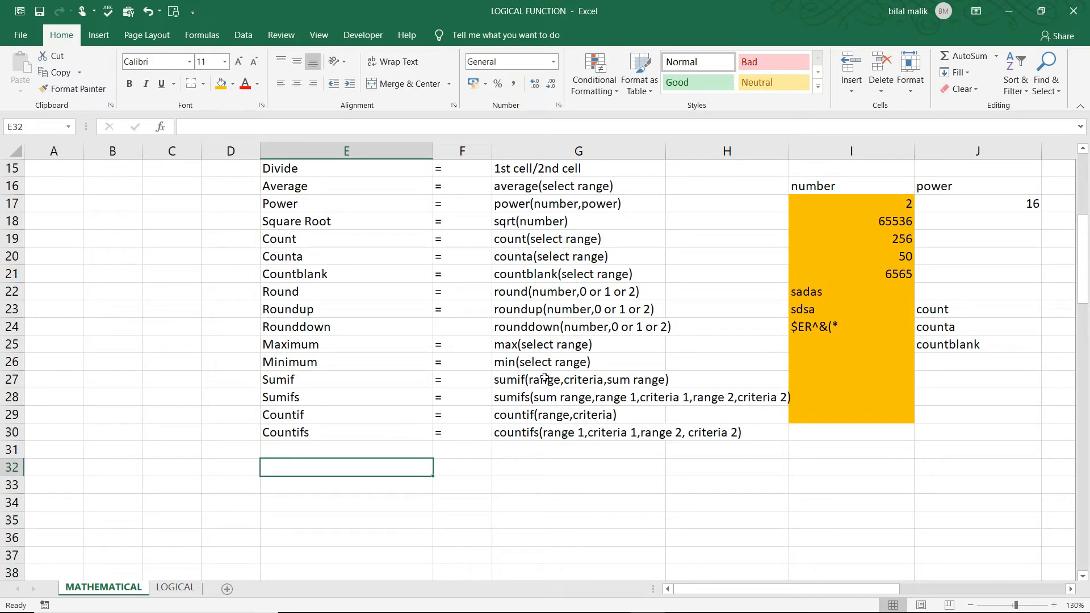
{"action": "left_click", "coordinate": [305, 288]}
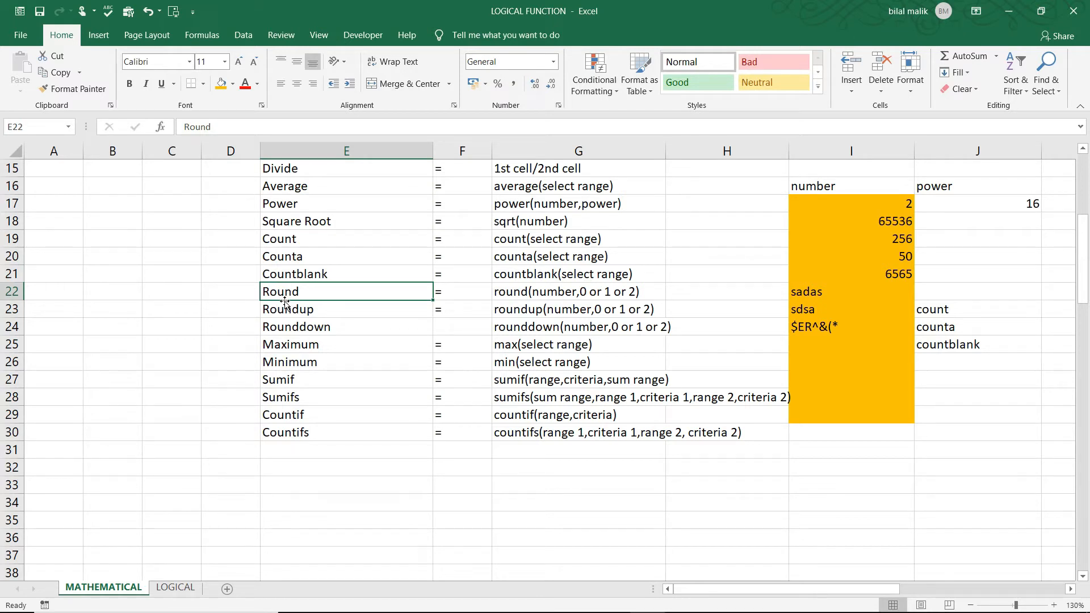
{"action": "left_click", "coordinate": [309, 327]}
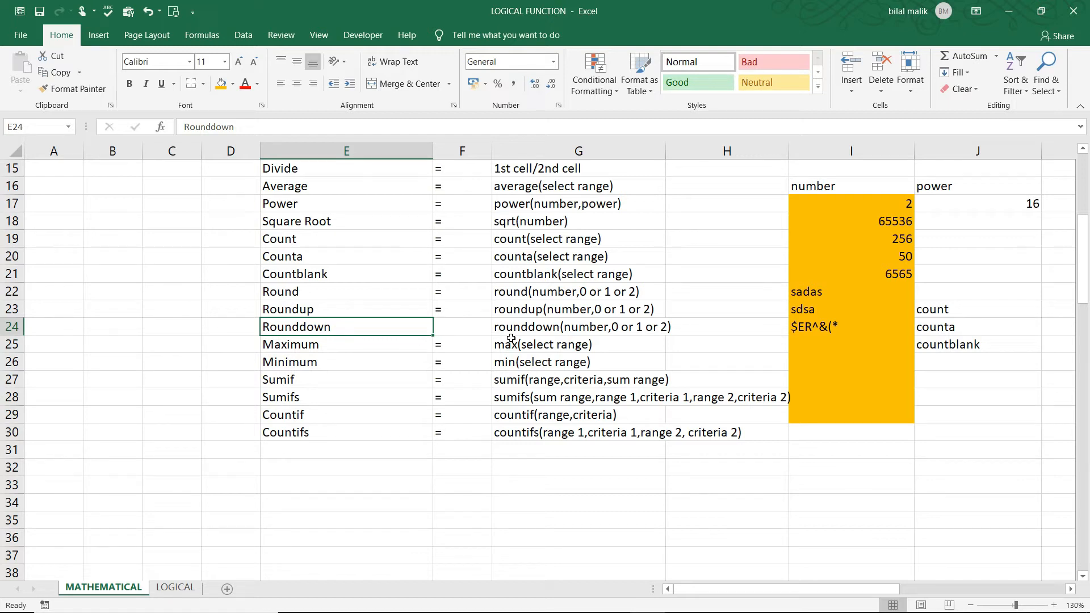
Step: Enter the sample number 8.33 in E32, below the function list
{"action": "key", "text": "Down"}
{"action": "key", "text": "Down"}
{"action": "key", "text": "Down"}
{"action": "key", "text": "Down"}
{"action": "key", "text": "Down"}
{"action": "key", "text": "Down"}
{"action": "key", "text": "Down"}
{"action": "key", "text": "Down"}
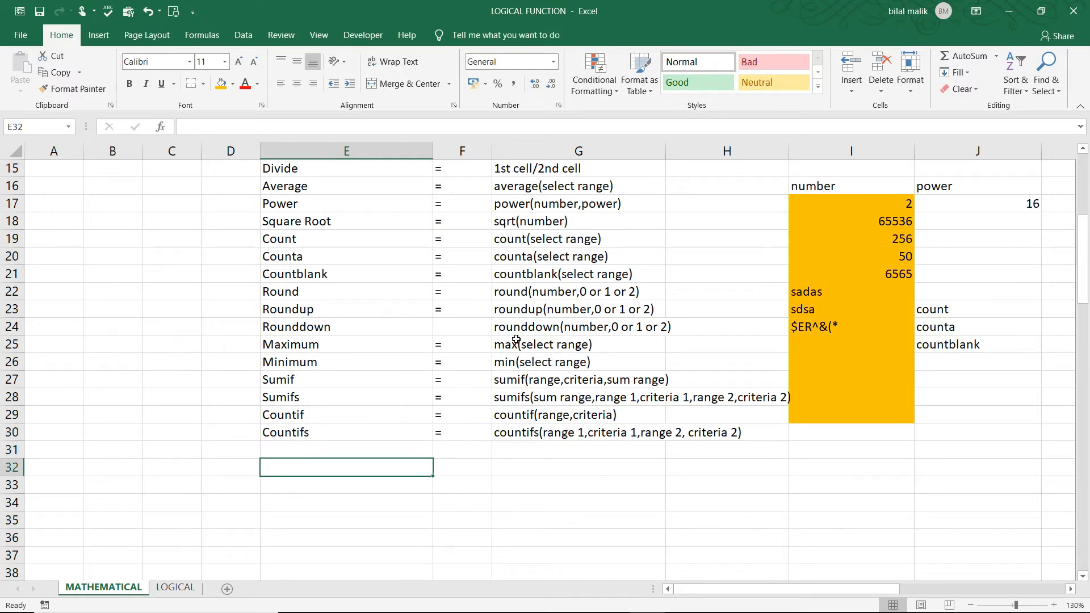
{"action": "type", "text": "8.33"}
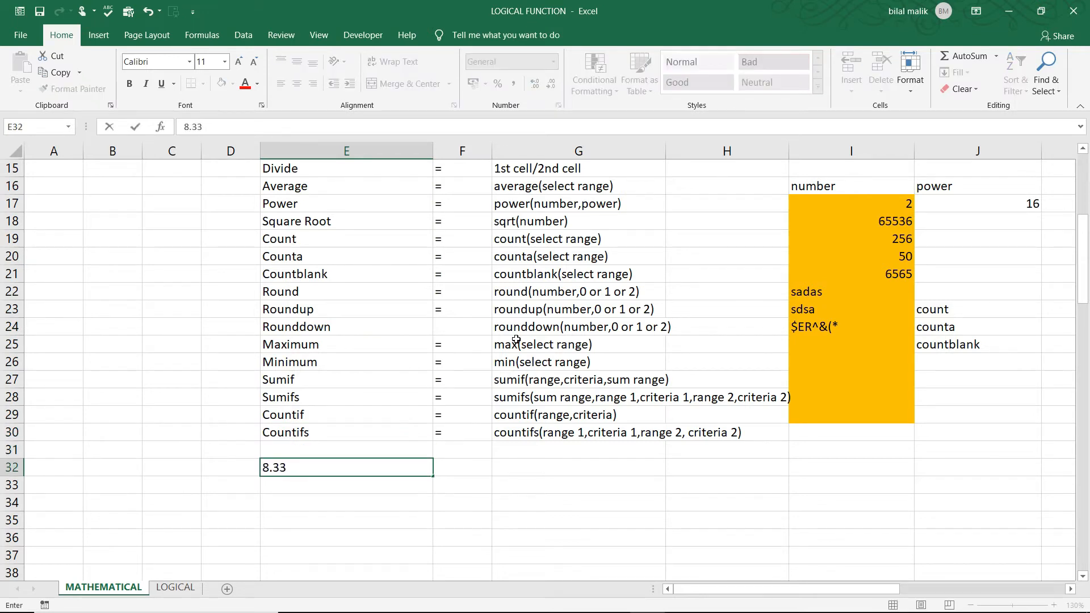
{"action": "key", "text": "Return"}
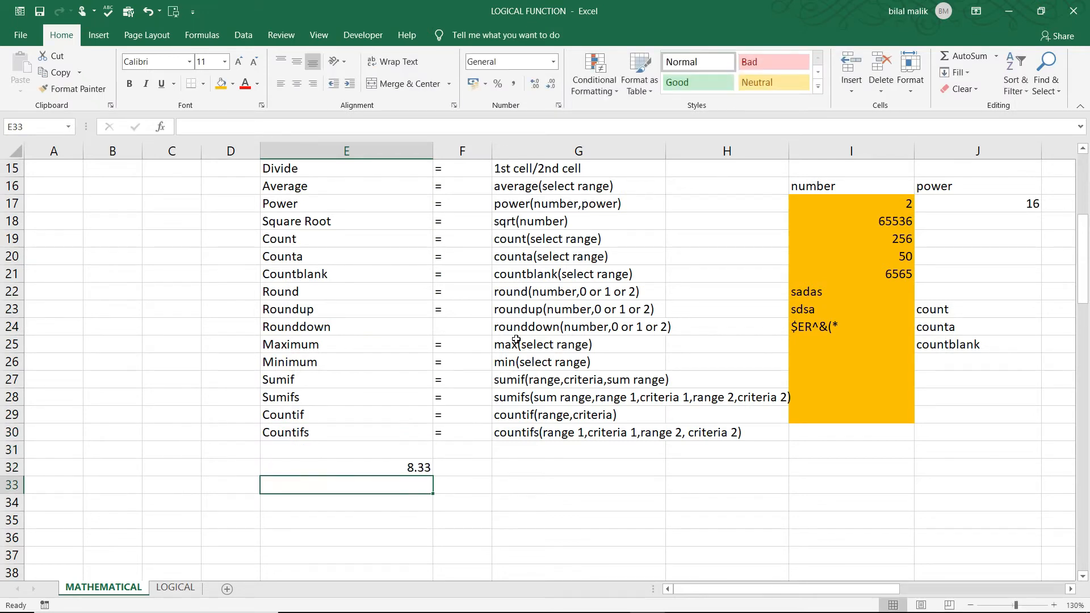
Step: Round the sample number in E32 to one decimal place with the formula =ROUND(E32,1) in F32
{"action": "left_click", "coordinate": [400, 472]}
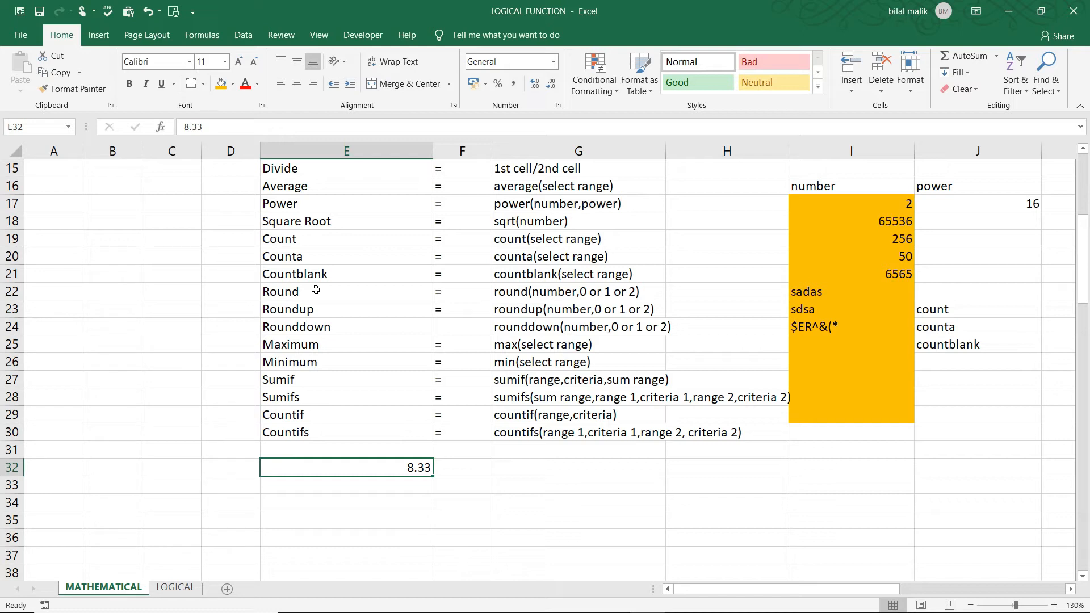
{"action": "key", "text": "Right"}
{"action": "type", "text": "=to"}
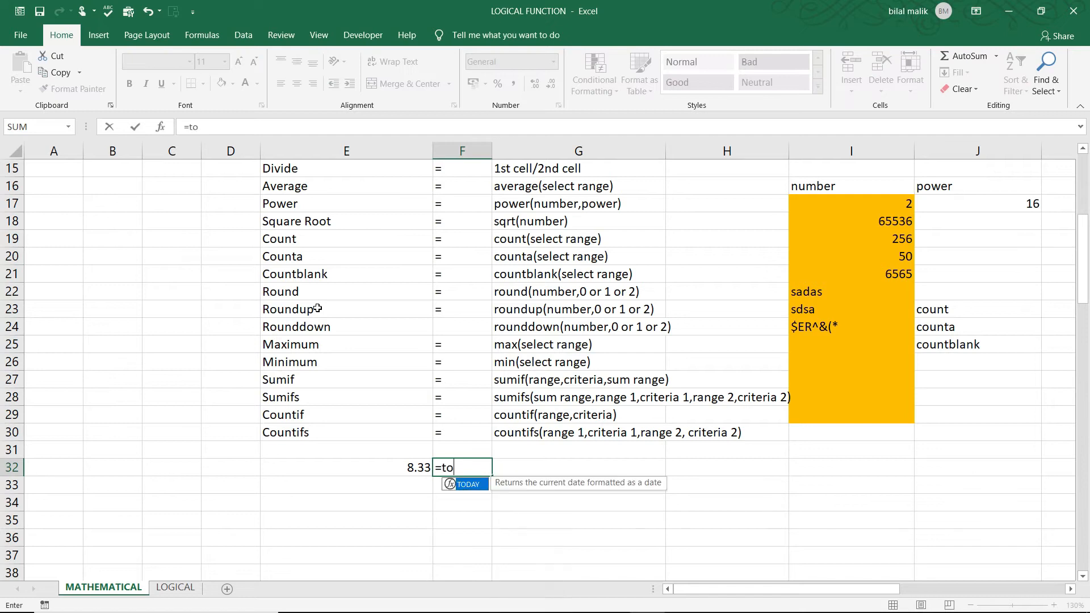
{"action": "key", "text": "BackSpace"}
{"action": "key", "text": "BackSpace"}
{"action": "type", "text": "rou"}
{"action": "key", "text": "Tab"}
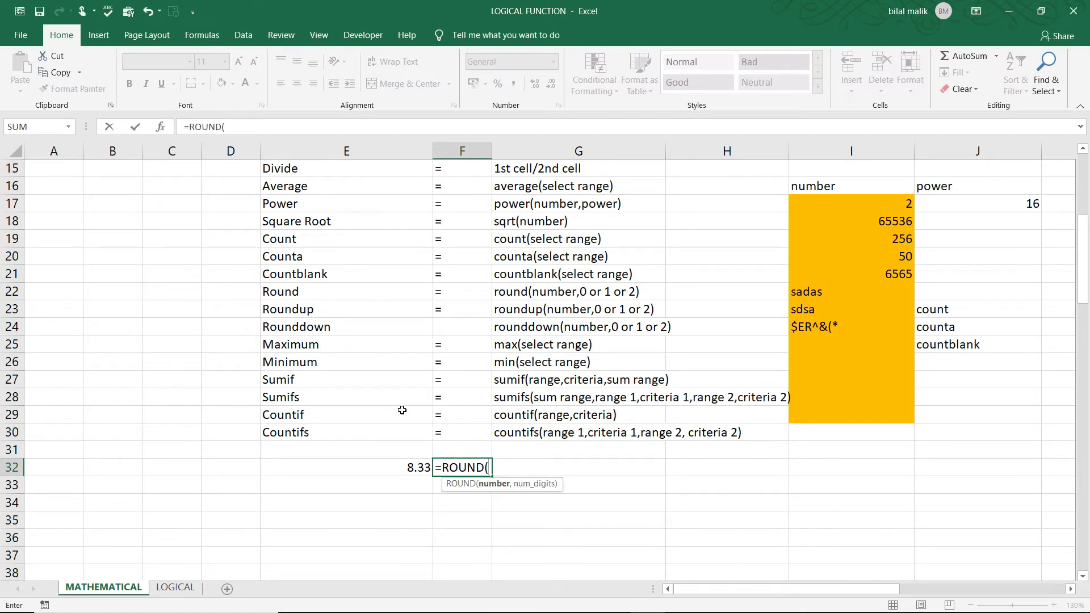
{"action": "left_click", "coordinate": [411, 466]}
{"action": "type", "text": ","}
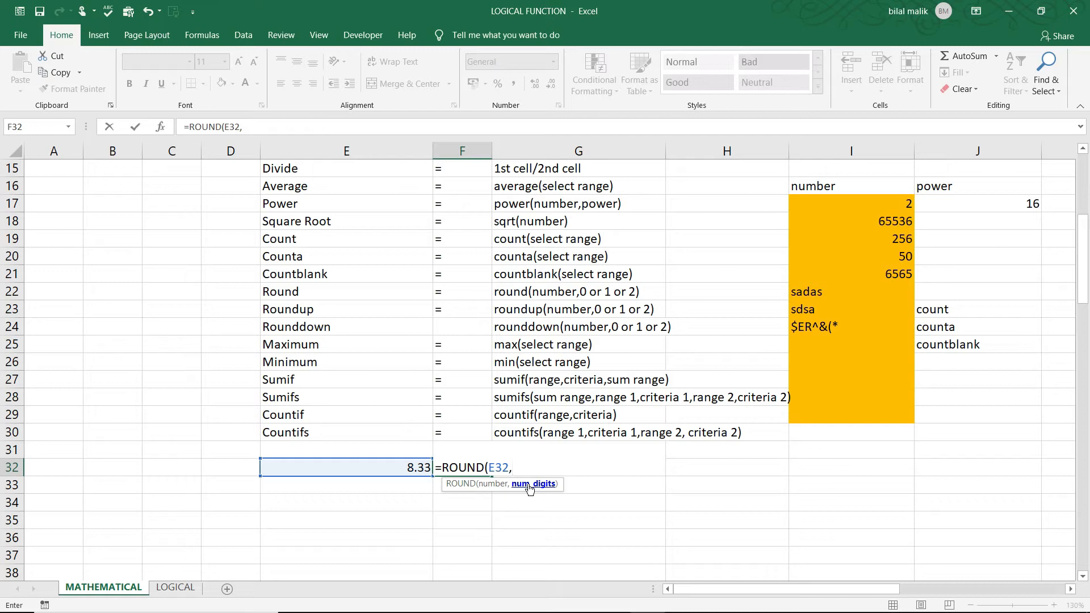
{"action": "type", "text": "1)"}
{"action": "key", "text": "Return"}
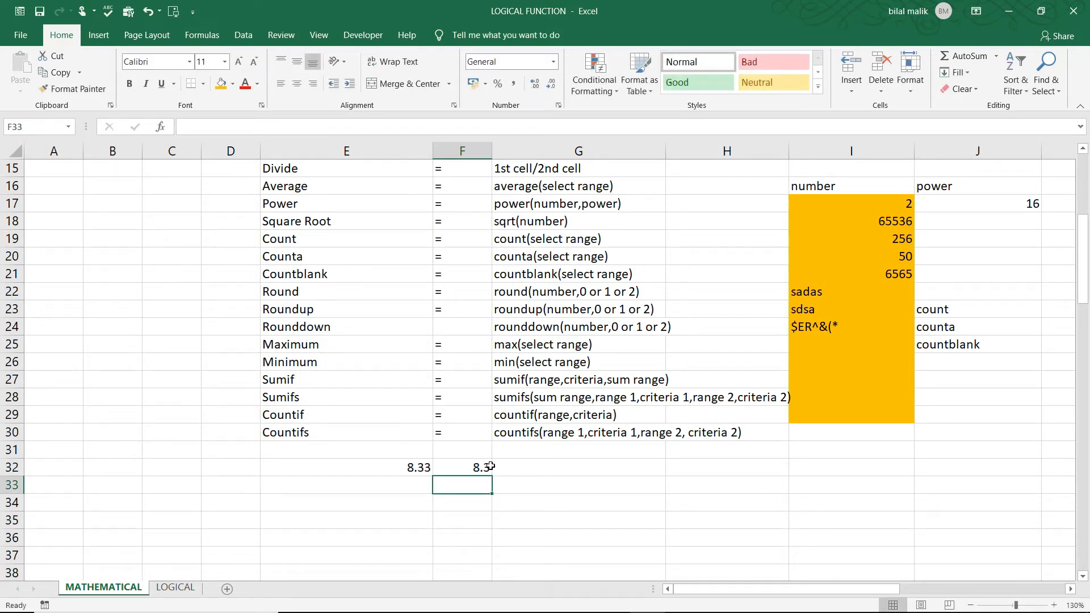
{"action": "left_click", "coordinate": [490, 467]}
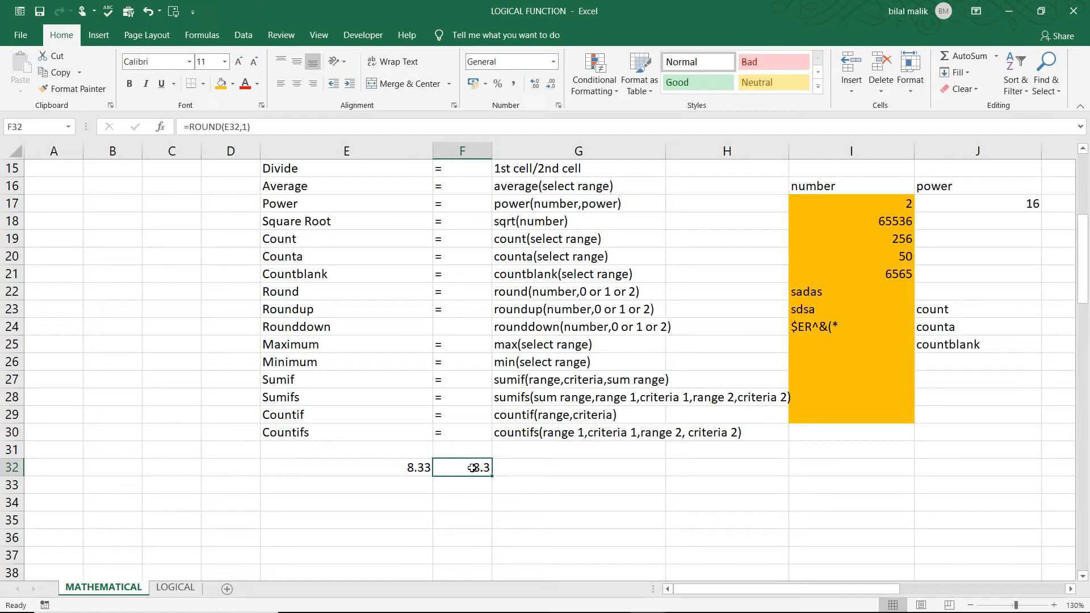
Step: Change the sample number in E32 to 8.39
{"action": "left_click", "coordinate": [419, 470]}
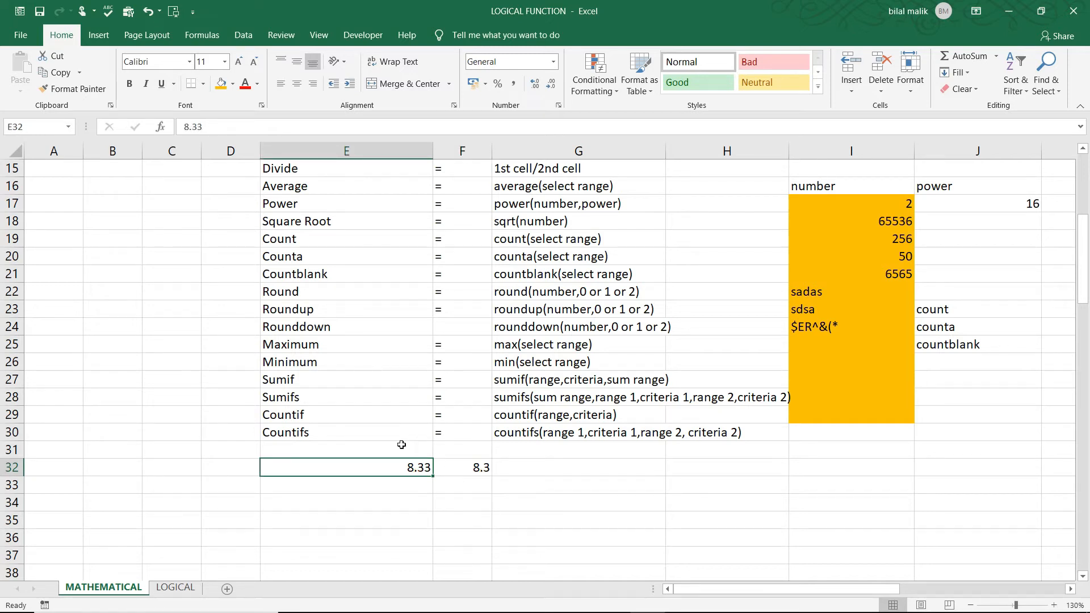
{"action": "double_click", "coordinate": [417, 468]}
{"action": "left_click", "coordinate": [417, 468]}
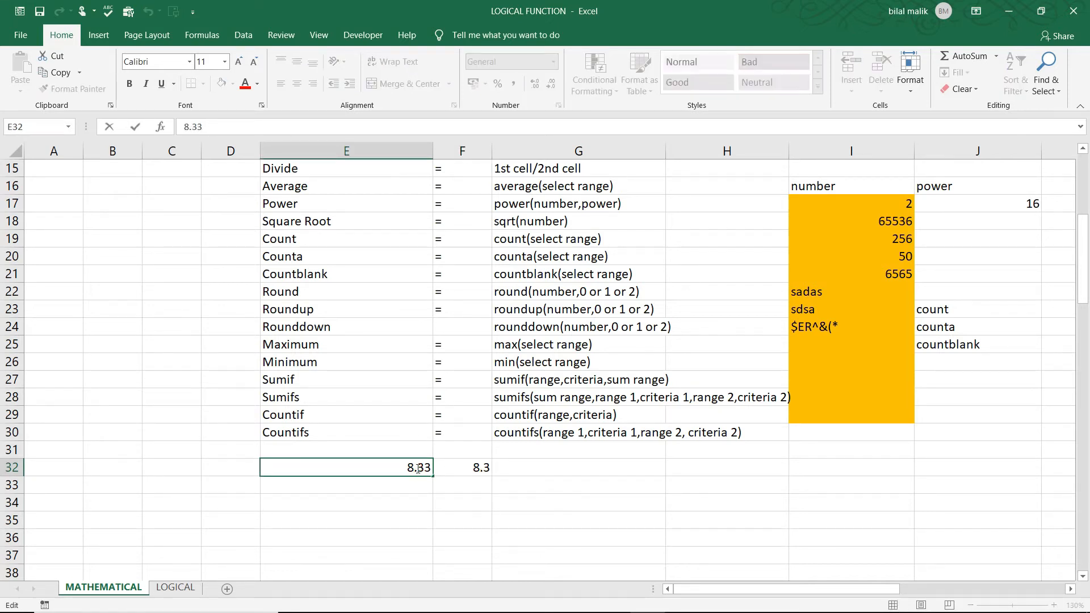
{"action": "key", "text": "Delete"}
{"action": "type", "text": "9"}
{"action": "key", "text": "Return"}
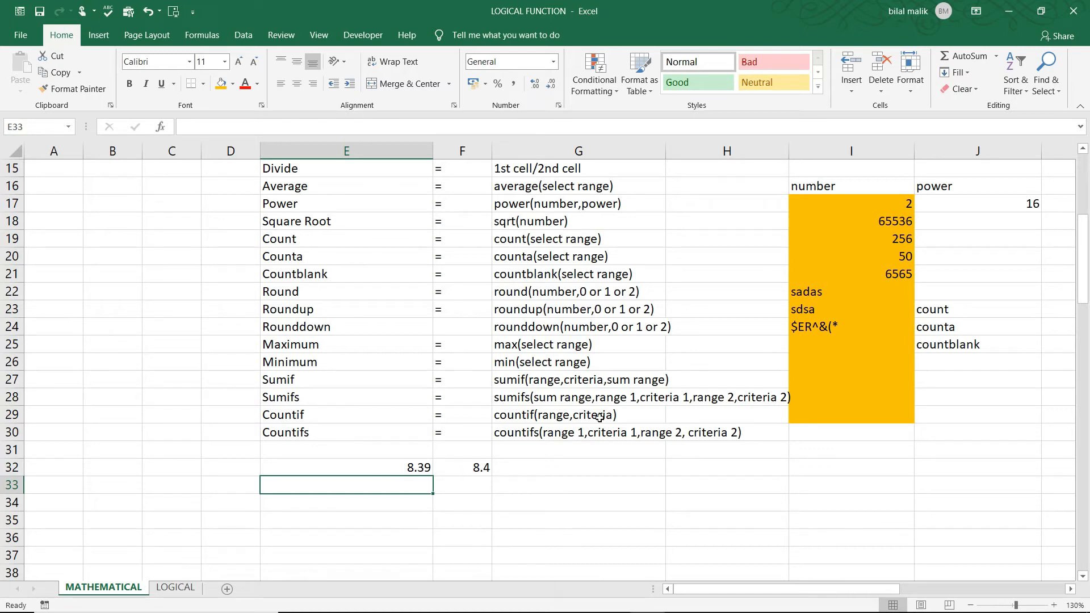
Step: Round the sample number in E32 down to one decimal place with the formula =ROUNDDOWN(E32,1) in G32
{"action": "left_click", "coordinate": [560, 462]}
{"action": "type", "text": "=ROUNDDOWN("}
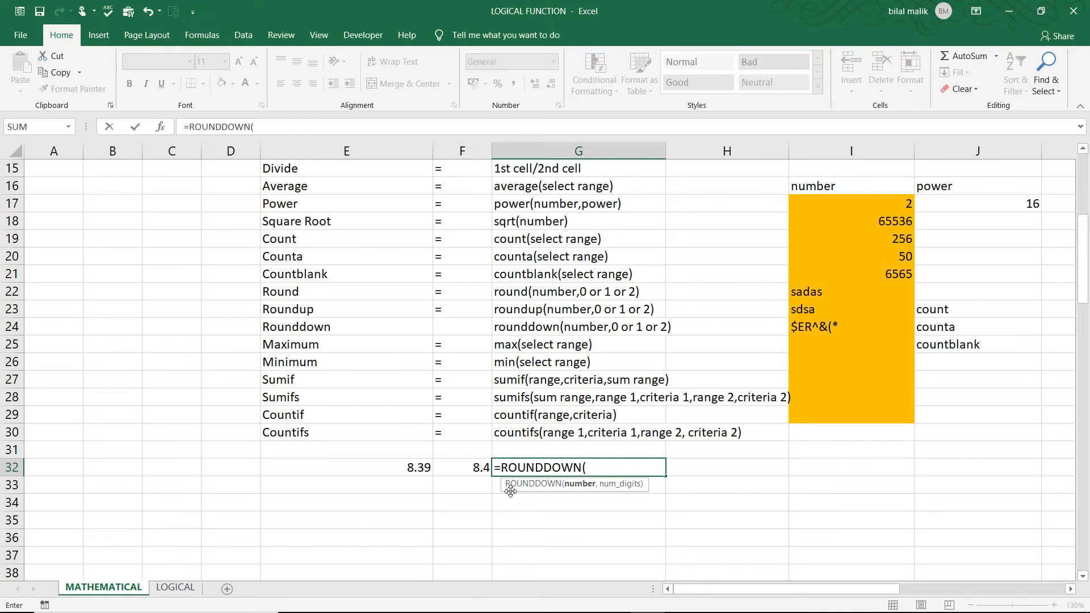
{"action": "left_click", "coordinate": [417, 469]}
{"action": "type", "text": ",1"}
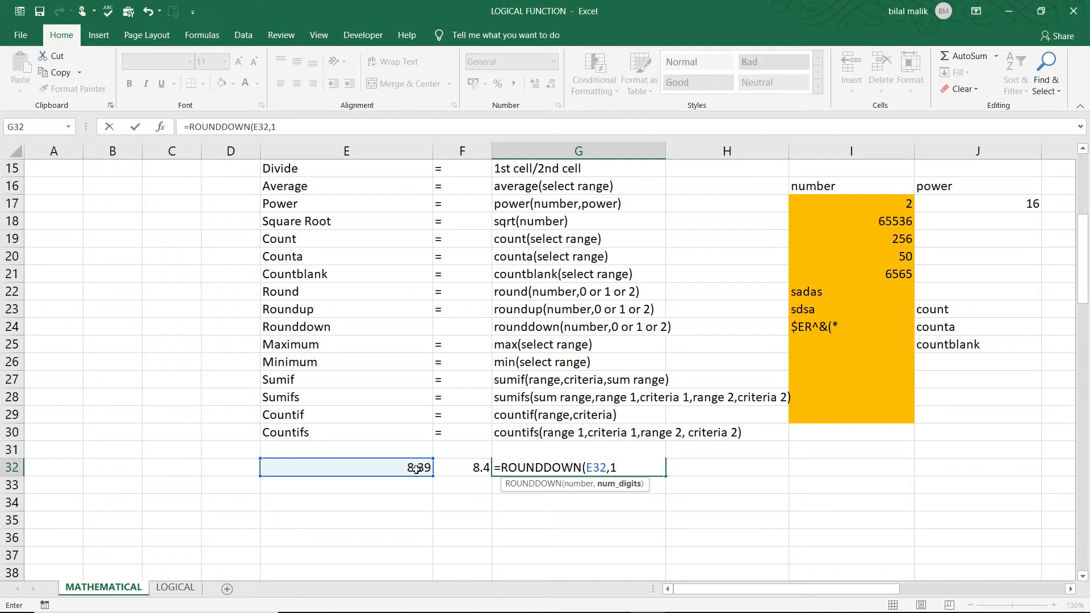
{"action": "type", "text": ")"}
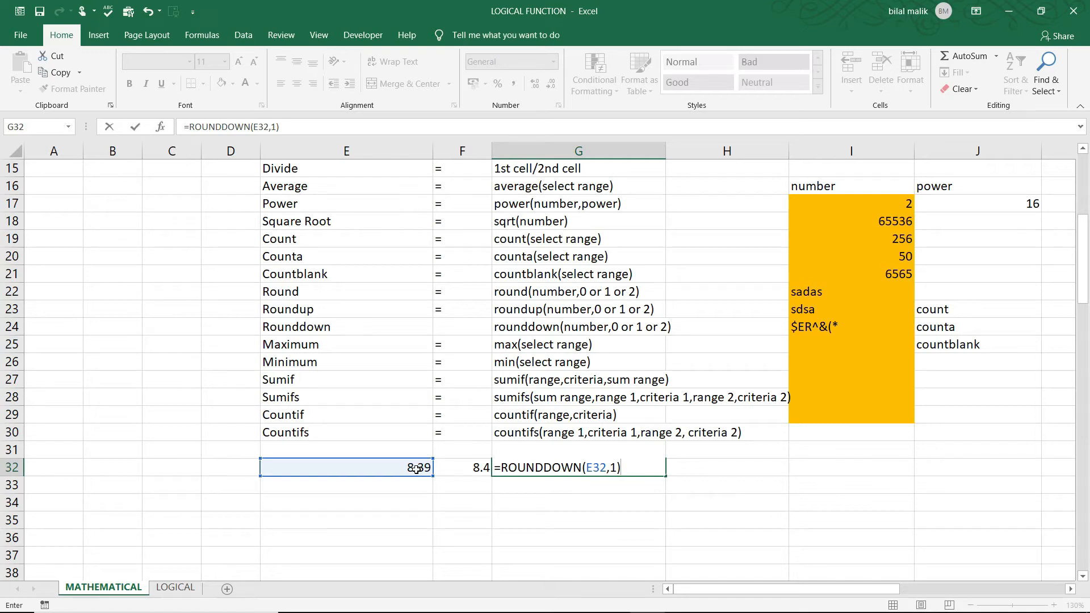
{"action": "key", "text": "Return"}
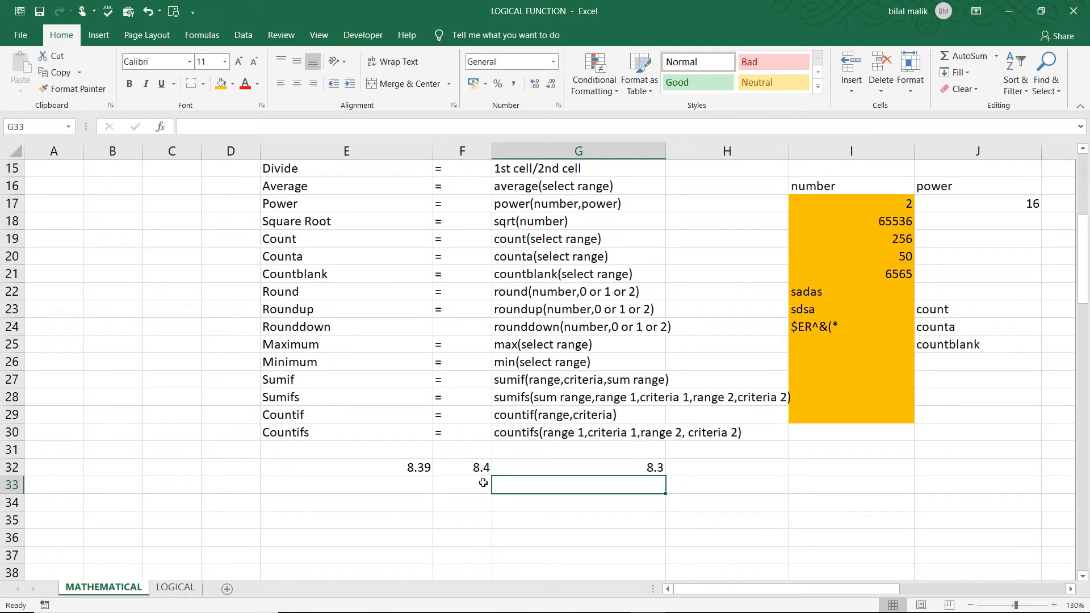
Step: Round the sample number in E32 up to one decimal place with the formula =ROUNDUP(E32,1) in H32
{"action": "left_click", "coordinate": [324, 326]}
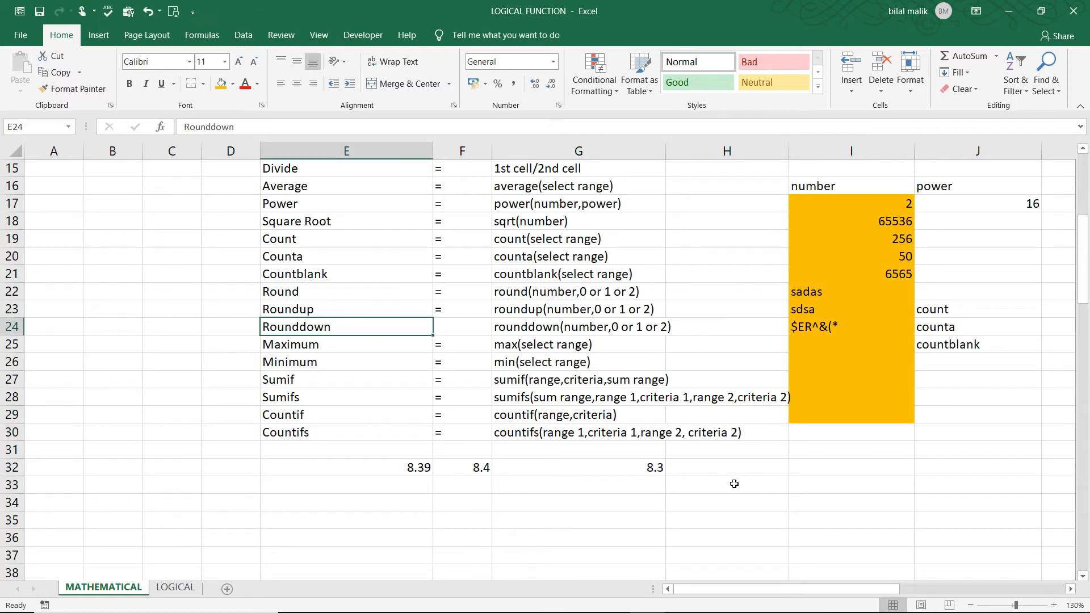
{"action": "left_click", "coordinate": [701, 465]}
{"action": "type", "text": "="}
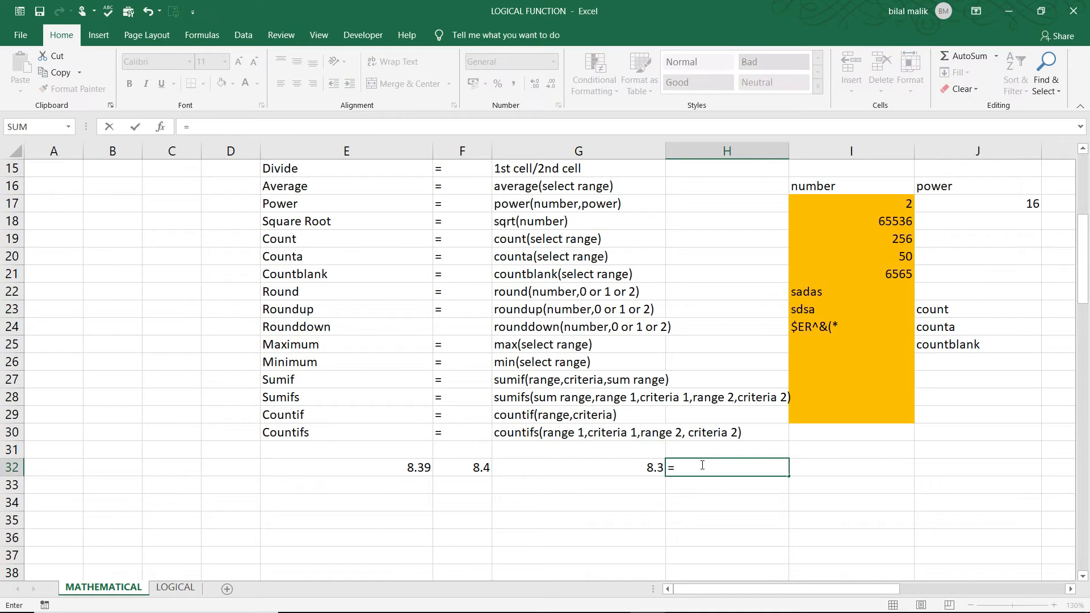
{"action": "type", "text": "roundu"}
{"action": "key", "text": "Tab"}
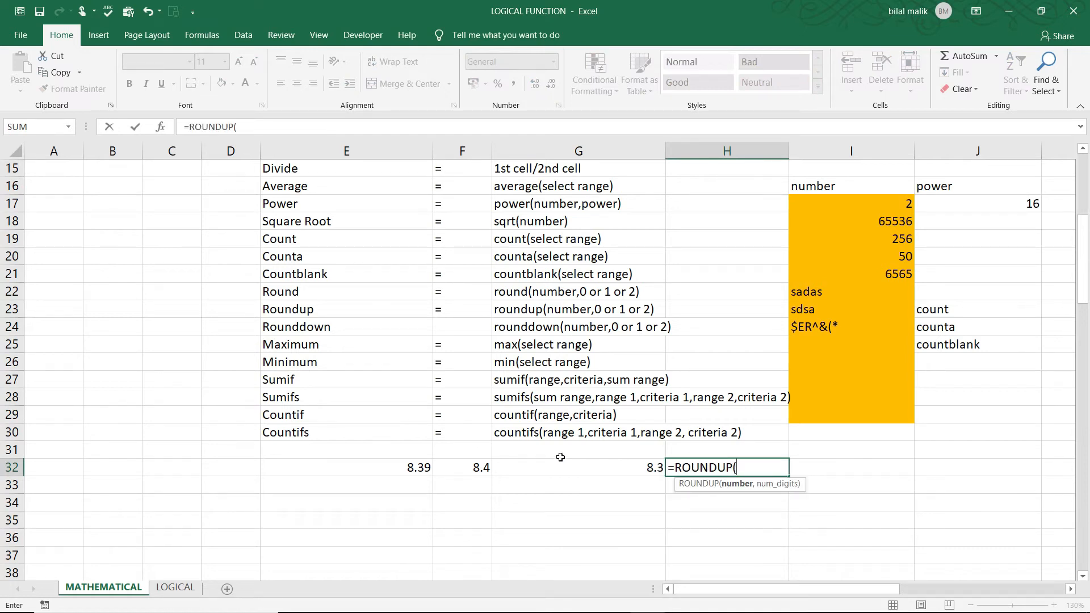
{"action": "left_click", "coordinate": [411, 466]}
{"action": "type", "text": ","}
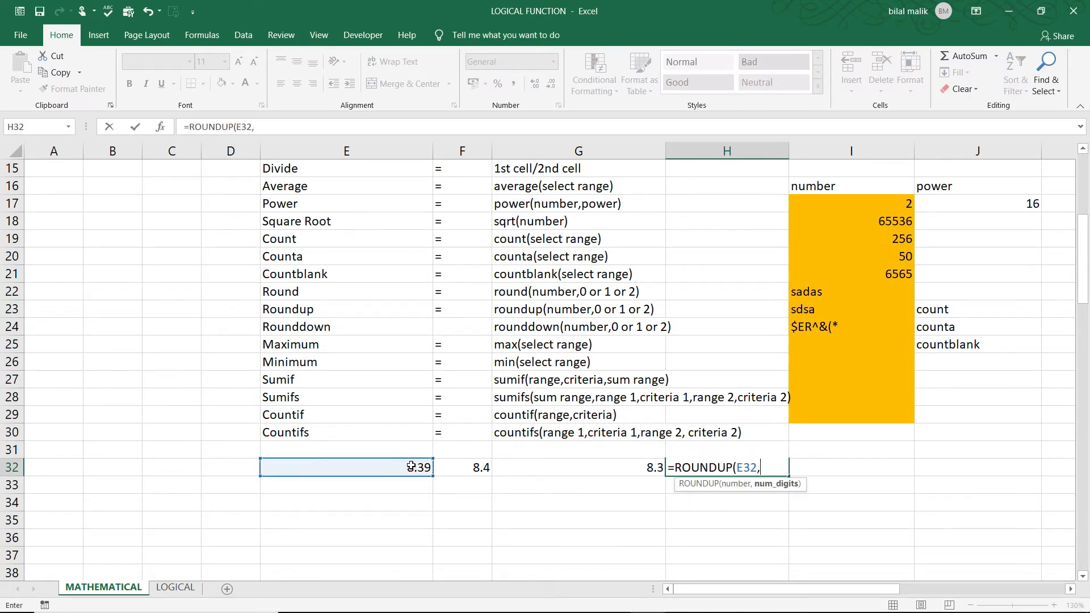
{"action": "type", "text": "1)"}
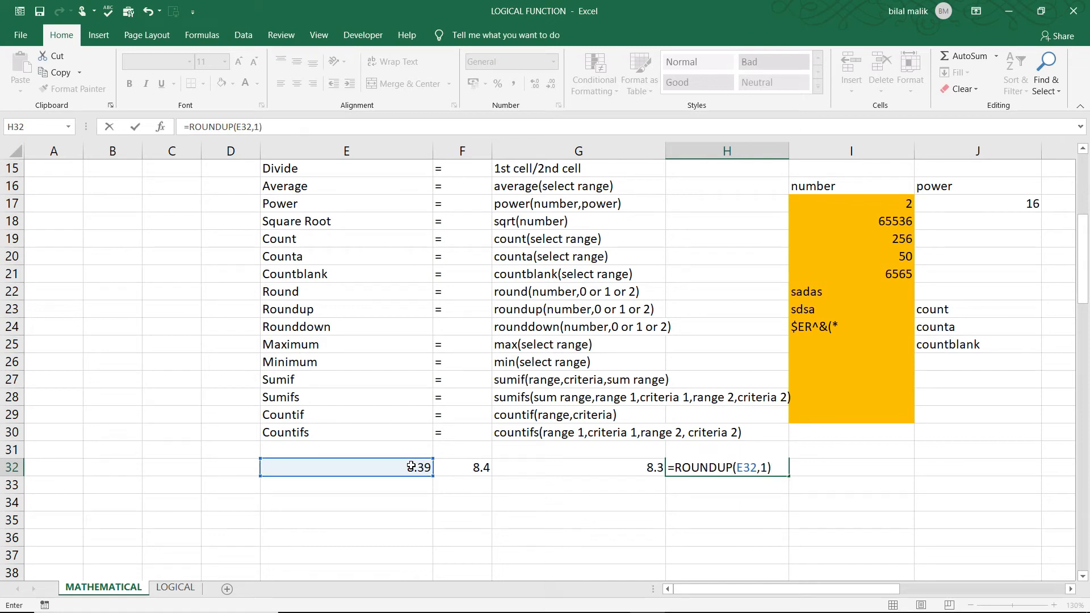
{"action": "key", "text": "Return"}
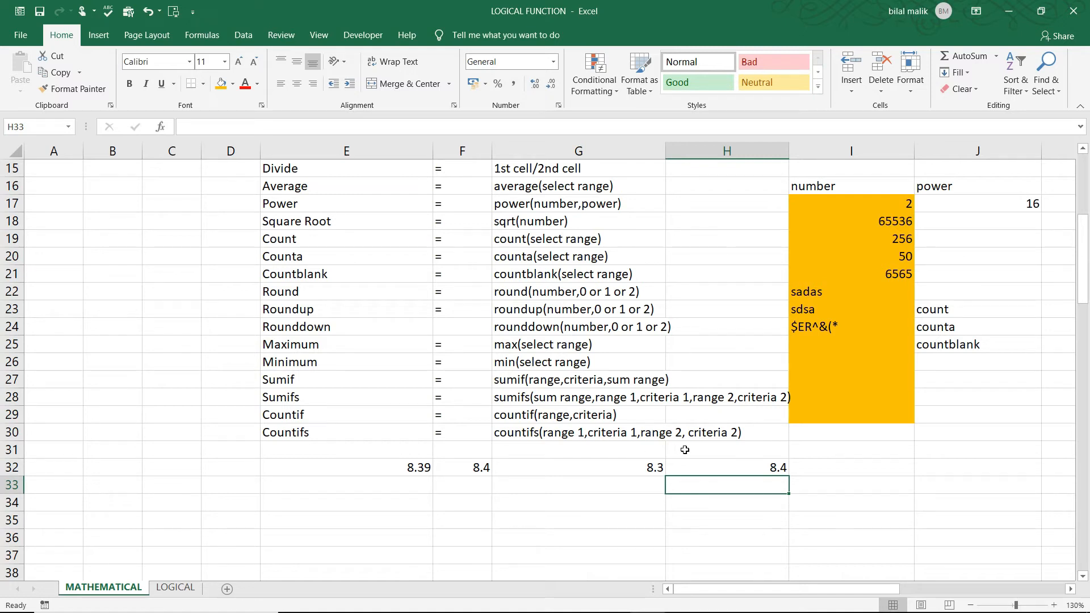
{"action": "left_click", "coordinate": [480, 466]}
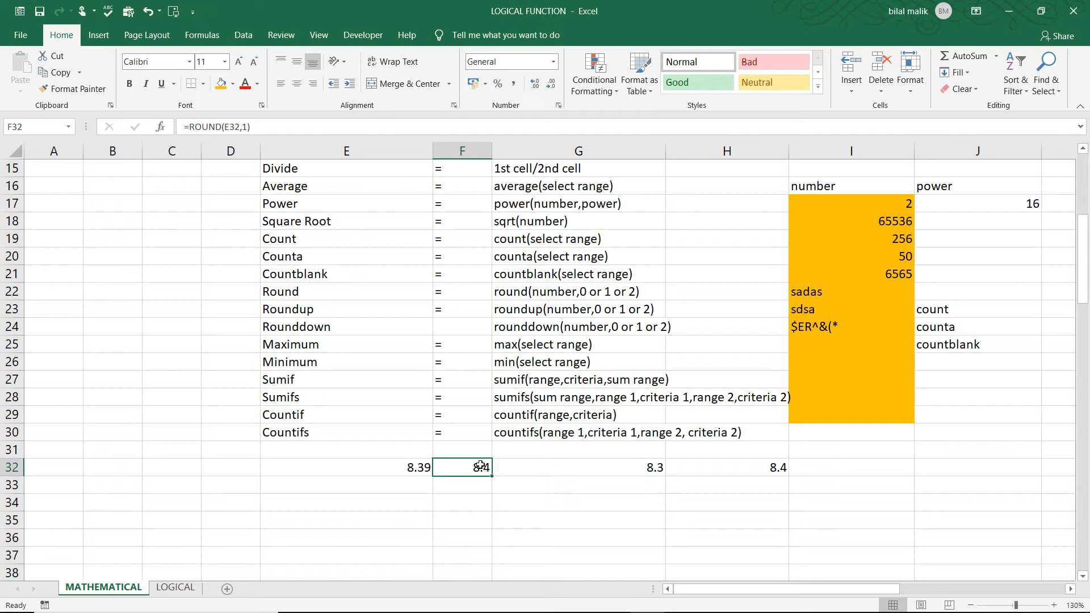
{"action": "left_click", "coordinate": [603, 477]}
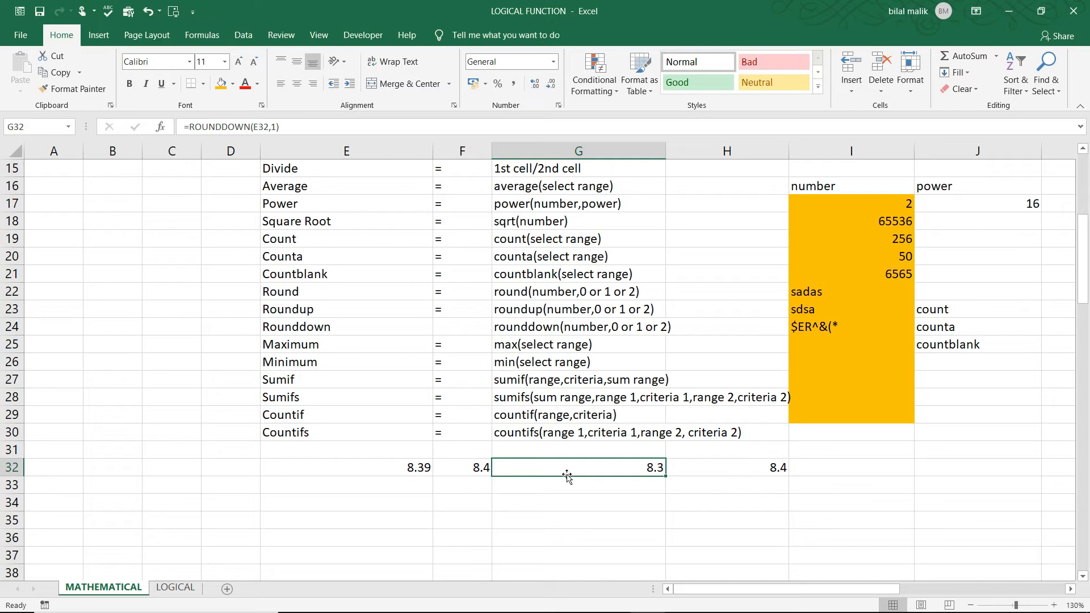
Step: Calculate the highest rate in the product table with the formula =MAX(Q10:Q20) in P22
{"action": "left_click", "coordinate": [282, 347]}
{"action": "key", "text": "Down"}
{"action": "key", "text": "Up"}
{"action": "key", "text": "Down"}
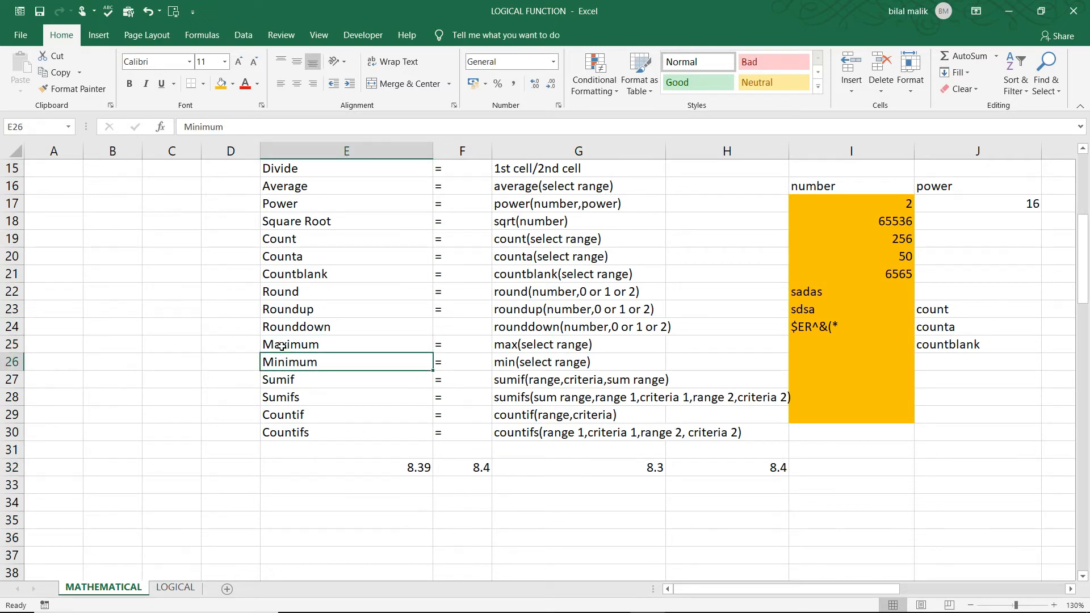
{"action": "key", "text": "Right"}
{"action": "key", "text": "Right"}
{"action": "key", "text": "Right"}
{"action": "key", "text": "Right"}
{"action": "key", "text": "Right"}
{"action": "key", "text": "Right"}
{"action": "key", "text": "Right"}
{"action": "key", "text": "Right"}
{"action": "key", "text": "Left"}
{"action": "key", "text": "Left"}
{"action": "key", "text": "Left"}
{"action": "key", "text": "Left"}
{"action": "key", "text": "Left"}
{"action": "key", "text": "Left"}
{"action": "key", "text": "Left"}
{"action": "key", "text": "Left"}
{"action": "key", "text": "Left"}
{"action": "key", "text": "Down"}
{"action": "key", "text": "Down"}
{"action": "key", "text": "Down"}
{"action": "key", "text": "Down"}
{"action": "key", "text": "Down"}
{"action": "key", "text": "Down"}
{"action": "key", "text": "Down"}
{"action": "key", "text": "Down"}
{"action": "key", "text": "Down"}
{"action": "key", "text": "Down"}
{"action": "key", "text": "Down"}
{"action": "key", "text": "Down"}
{"action": "key", "text": "Down"}
{"action": "key", "text": "Down"}
{"action": "key", "text": "Down"}
{"action": "key", "text": "Down"}
{"action": "key", "text": "Down"}
{"action": "key", "text": "Down"}
{"action": "key", "text": "Down"}
{"action": "key", "text": "Down"}
{"action": "key", "text": "Down"}
{"action": "key", "text": "Down"}
{"action": "key", "text": "Down"}
{"action": "key", "text": "Down"}
{"action": "key", "text": "Down"}
{"action": "key", "text": "Down"}
{"action": "key", "text": "Down"}
{"action": "key", "text": "Down"}
{"action": "key", "text": "Down"}
{"action": "key", "text": "Down"}
{"action": "key", "text": "Down"}
{"action": "key", "text": "Down"}
{"action": "key", "text": "Down"}
{"action": "key", "text": "Down"}
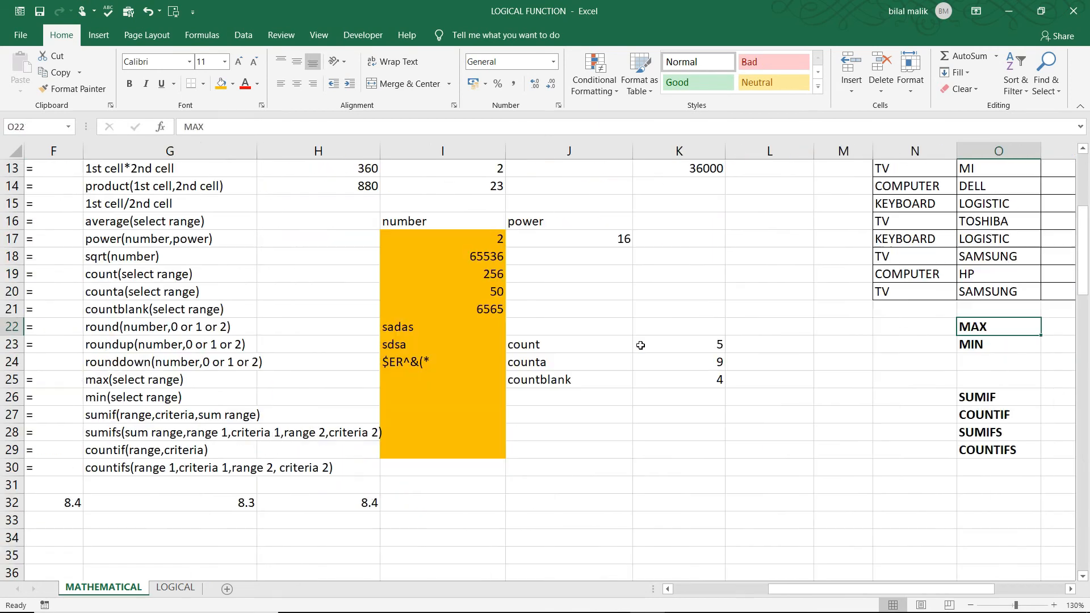
{"action": "key", "text": "Right"}
{"action": "key", "text": "Right"}
{"action": "key", "text": "Right"}
{"action": "key", "text": "Right"}
{"action": "key", "text": "Right"}
{"action": "key", "text": "Up"}
{"action": "key", "text": "Up"}
{"action": "key", "text": "Up"}
{"action": "key", "text": "Up"}
{"action": "key", "text": "Up"}
{"action": "key", "text": "Up"}
{"action": "key", "text": "Up"}
{"action": "key", "text": "Up"}
{"action": "key", "text": "Up"}
{"action": "key", "text": "Up"}
{"action": "key", "text": "Up"}
{"action": "key", "text": "Up"}
{"action": "key", "text": "Up"}
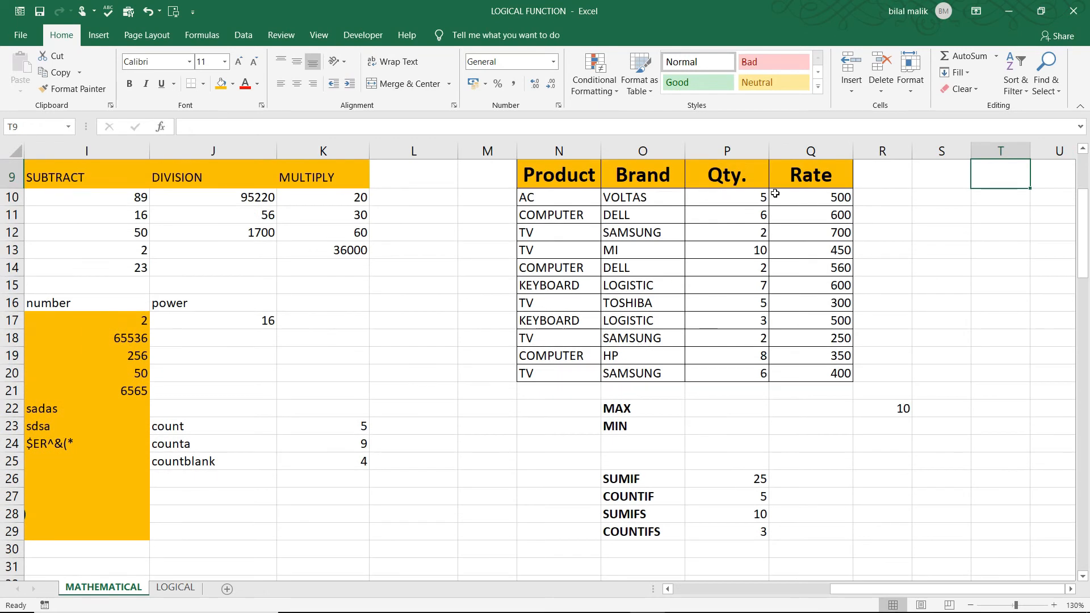
{"action": "left_click_drag", "start_coordinate": [814, 204], "coordinate": [823, 376]}
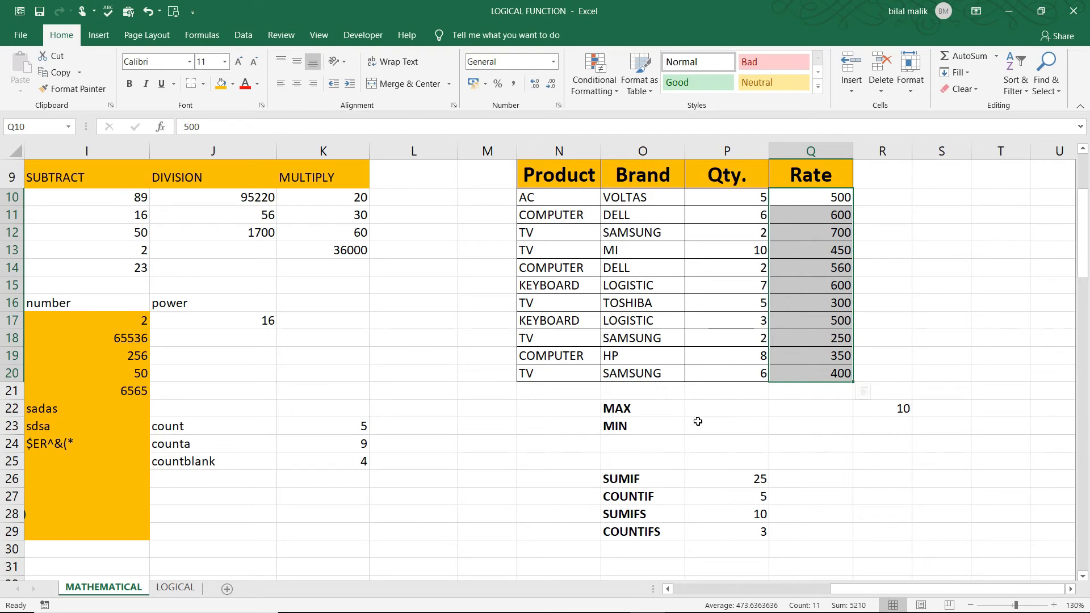
{"action": "left_click", "coordinate": [698, 407]}
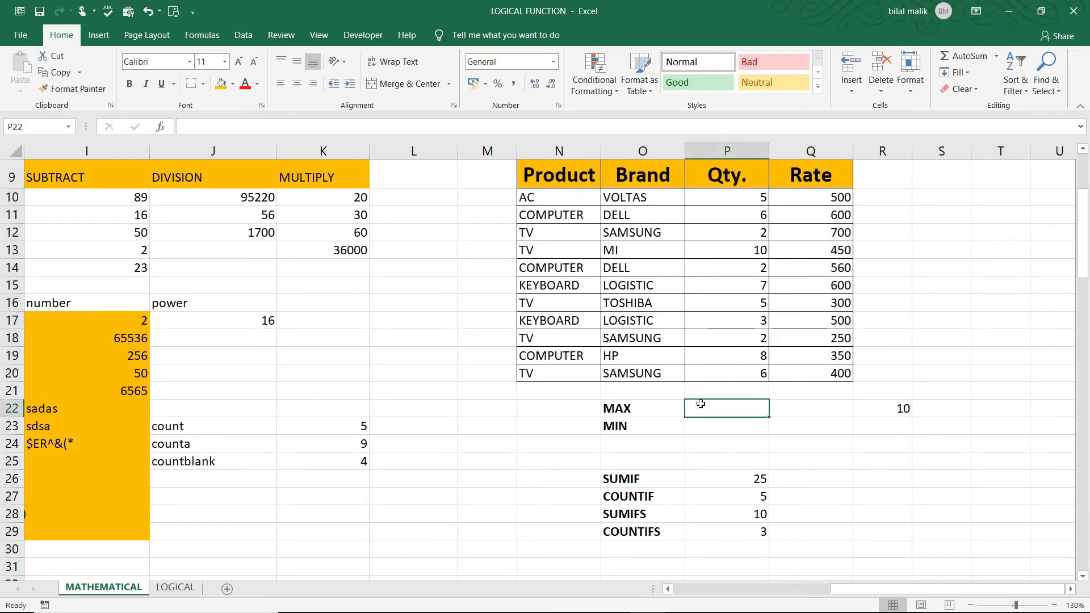
{"action": "type", "text": "=max"}
{"action": "key", "text": "Tab"}
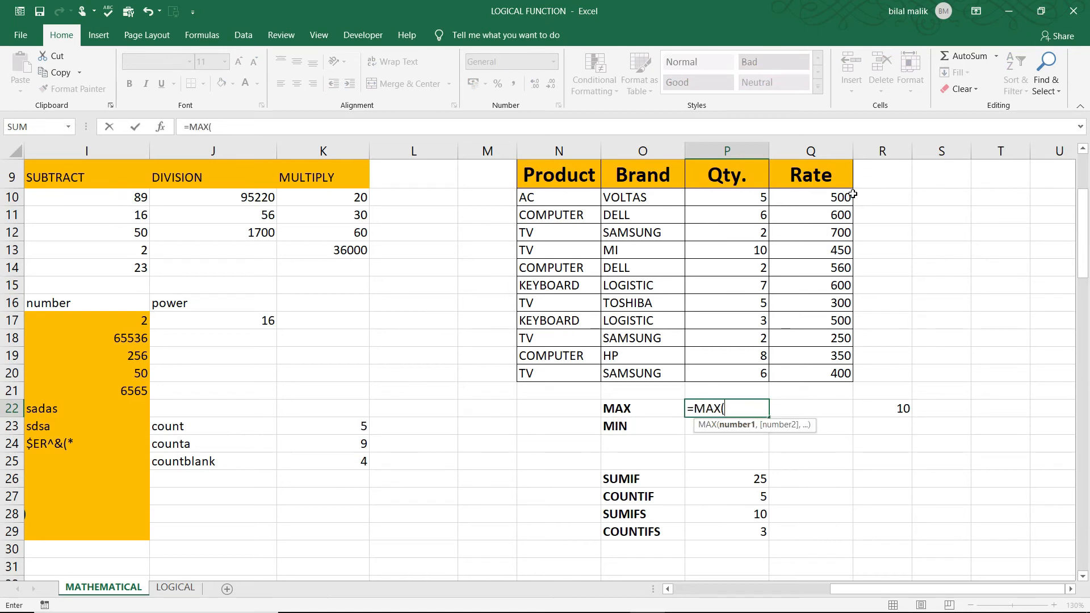
{"action": "left_click_drag", "start_coordinate": [815, 197], "coordinate": [807, 370]}
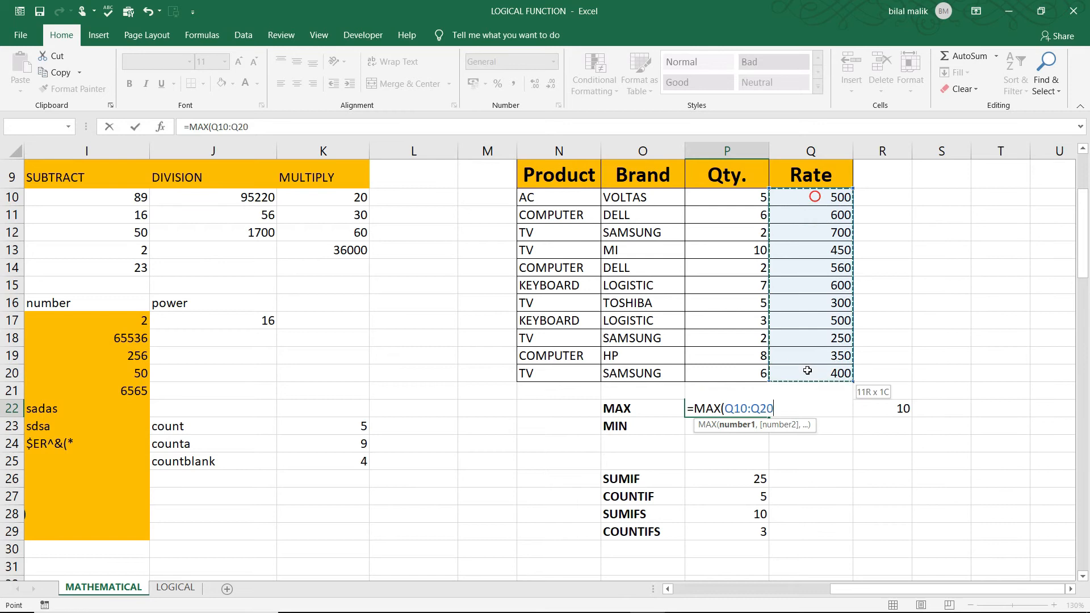
{"action": "type", "text": ")"}
{"action": "key", "text": "Return"}
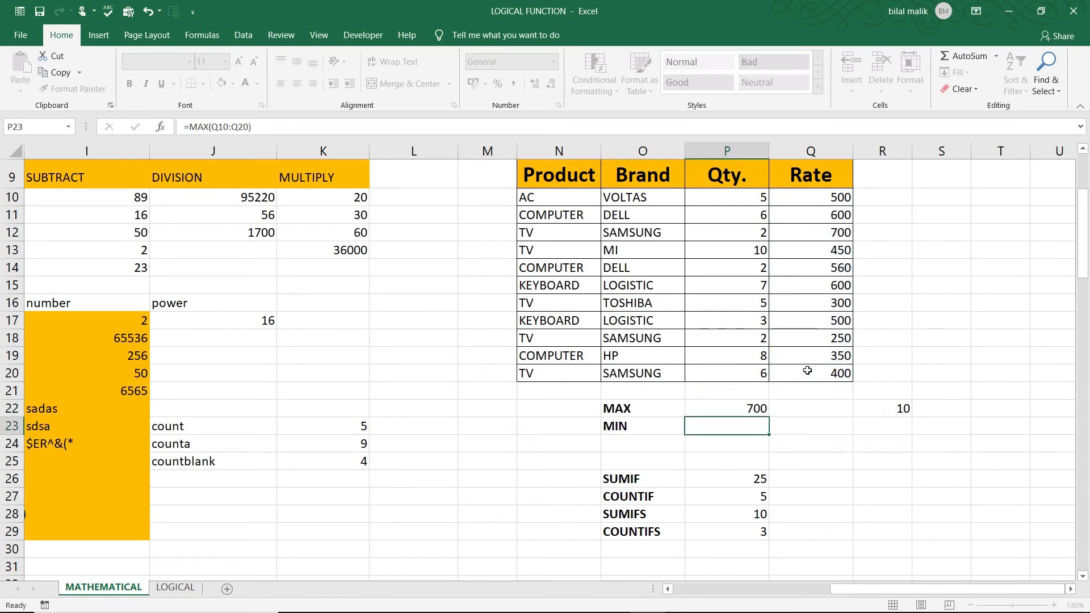
Step: Calculate the lowest rate in the product table with =MIN(Q10:Q20) in P23, below the MAX result
{"action": "left_click", "coordinate": [746, 408]}
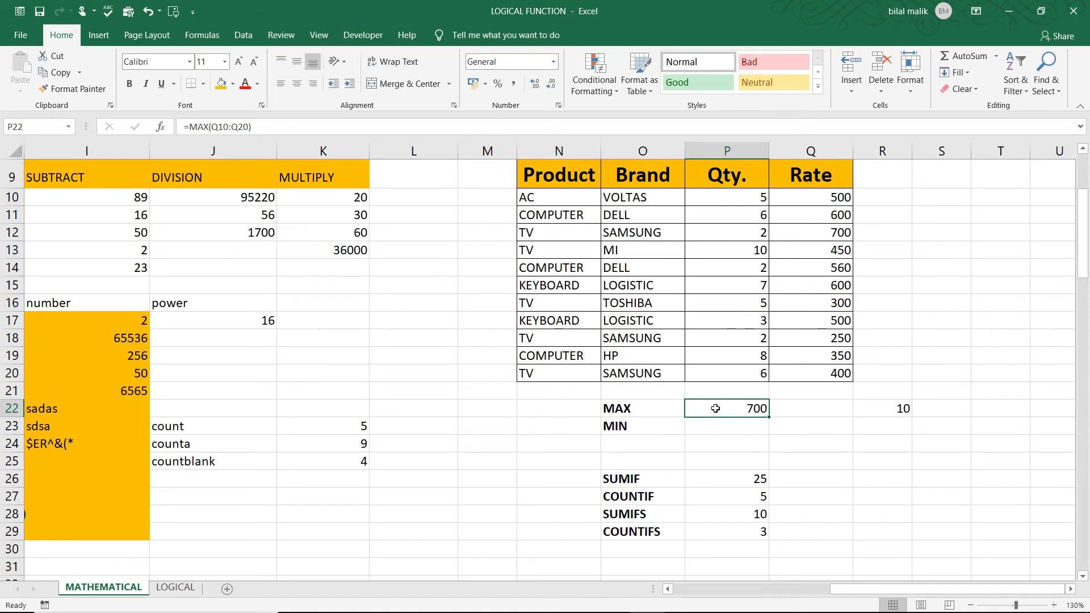
{"action": "key", "text": "Down"}
{"action": "type", "text": "=min"}
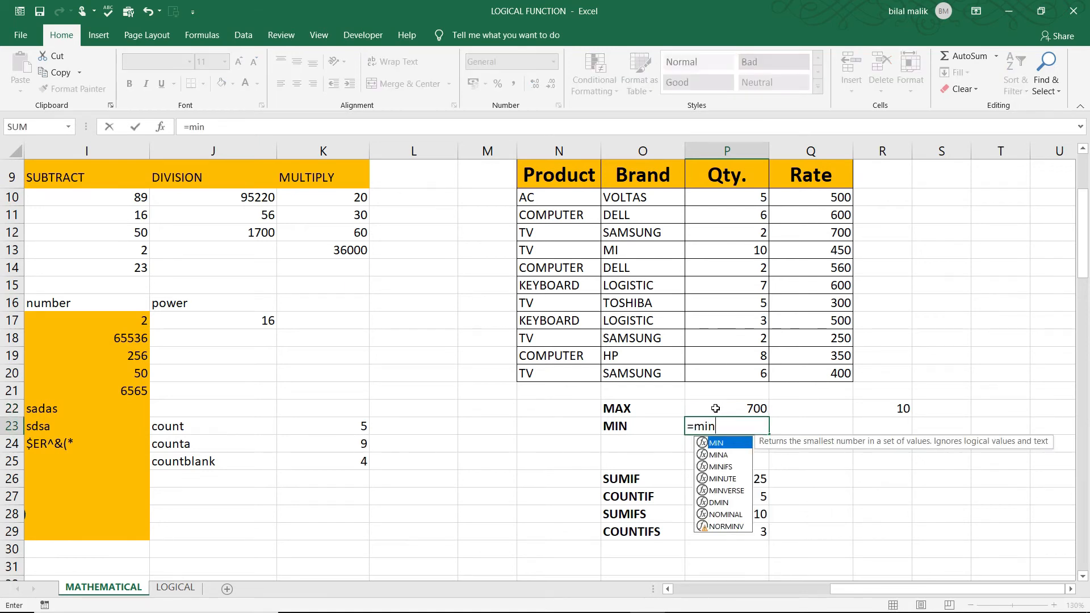
{"action": "key", "text": "Tab"}
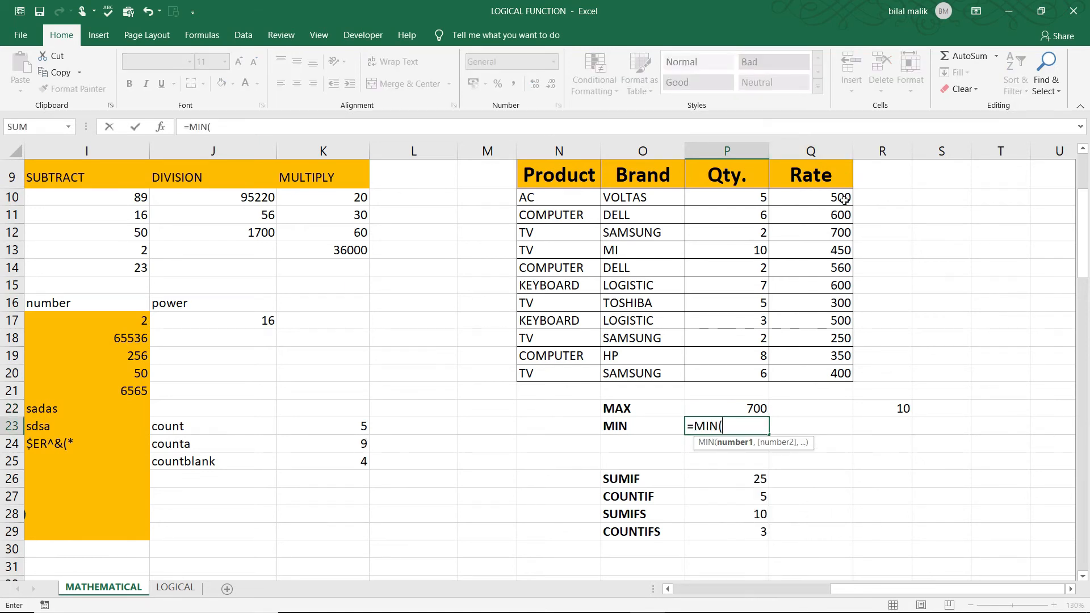
{"action": "left_click_drag", "start_coordinate": [840, 199], "coordinate": [842, 365]}
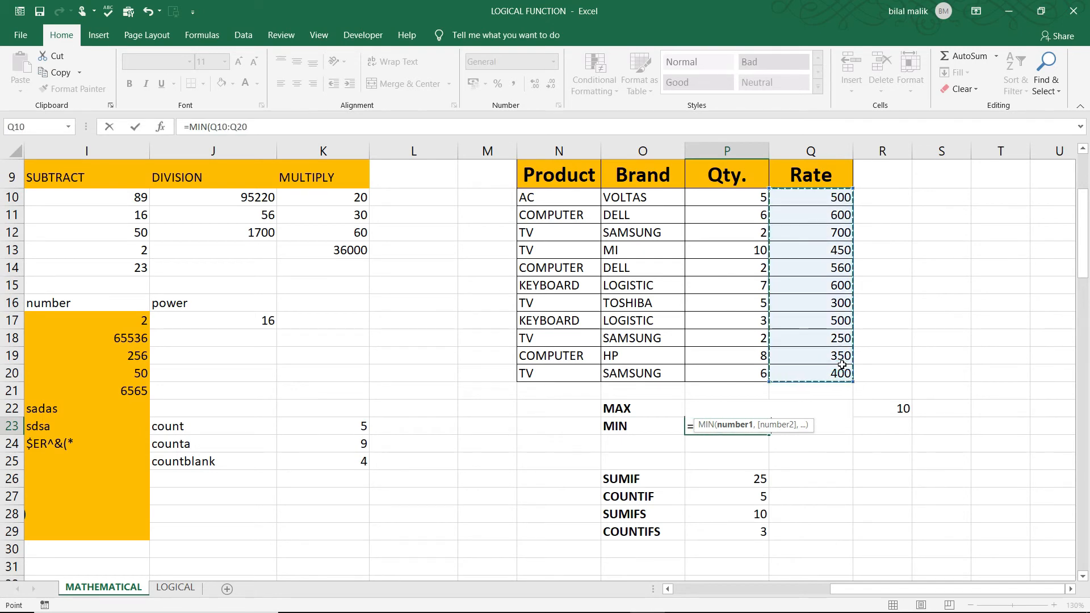
{"action": "key", "text": "Return"}
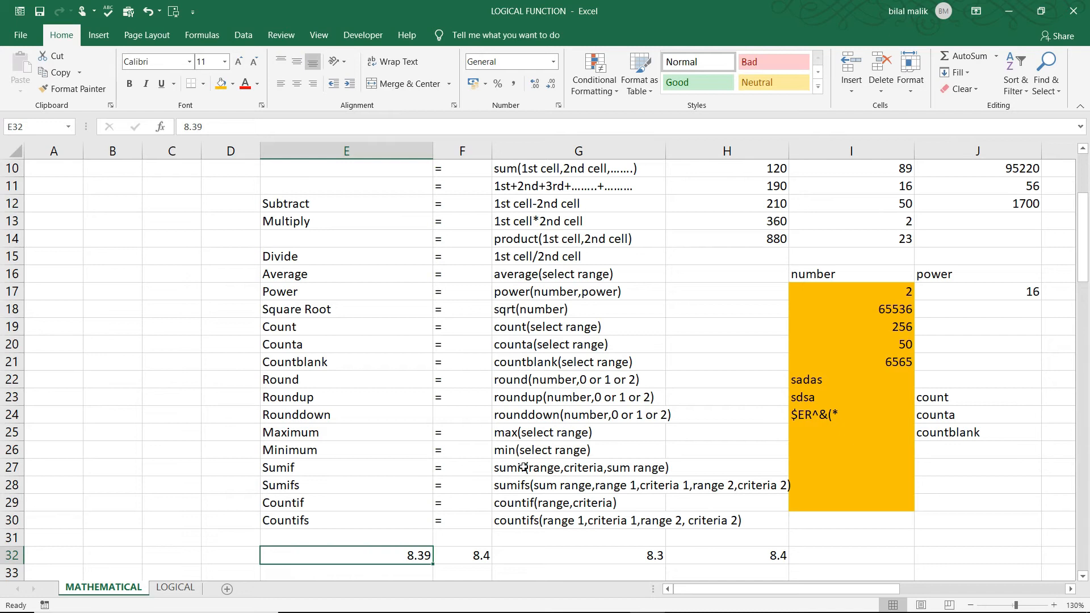
Step: Review the Sumif, Sumifs and Countif syntax in G27:G29 of the function list
{"action": "left_click_drag", "start_coordinate": [549, 471], "coordinate": [546, 502]}
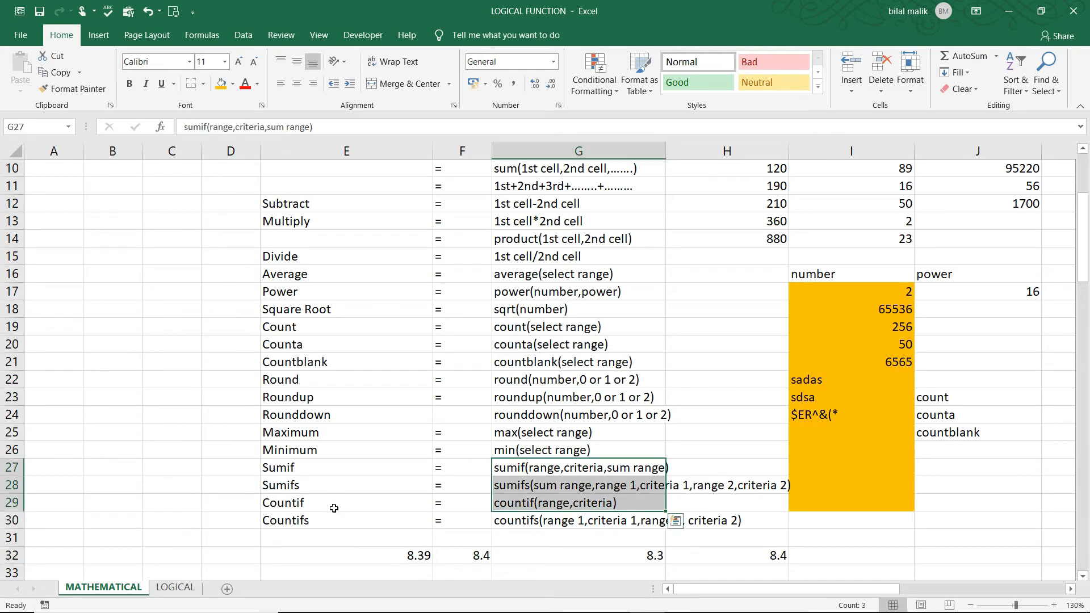
{"action": "key", "text": "Down"}
{"action": "key", "text": "Right"}
{"action": "key", "text": "Down"}
{"action": "key", "text": "Down"}
{"action": "key", "text": "Down"}
{"action": "key", "text": "Down"}
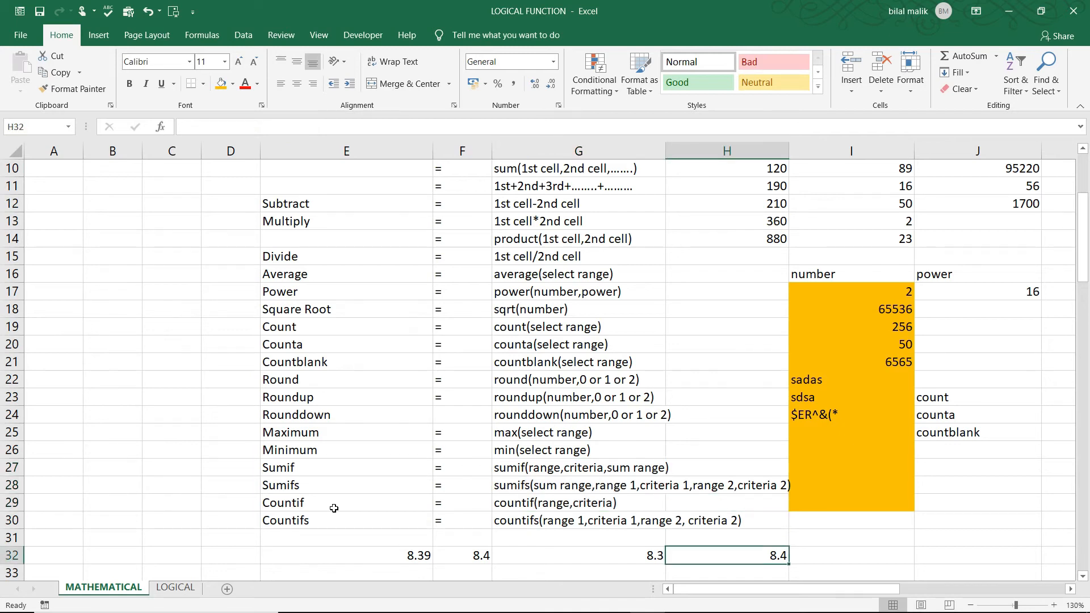
{"action": "key", "text": "Right"}
{"action": "key", "text": "Down"}
{"action": "key", "text": "Down"}
{"action": "key", "text": "Down"}
{"action": "key", "text": "Down"}
{"action": "key", "text": "Right"}
{"action": "key", "text": "Right"}
{"action": "key", "text": "Right"}
{"action": "key", "text": "Right"}
{"action": "key", "text": "Right"}
{"action": "key", "text": "Right"}
{"action": "key", "text": "Up"}
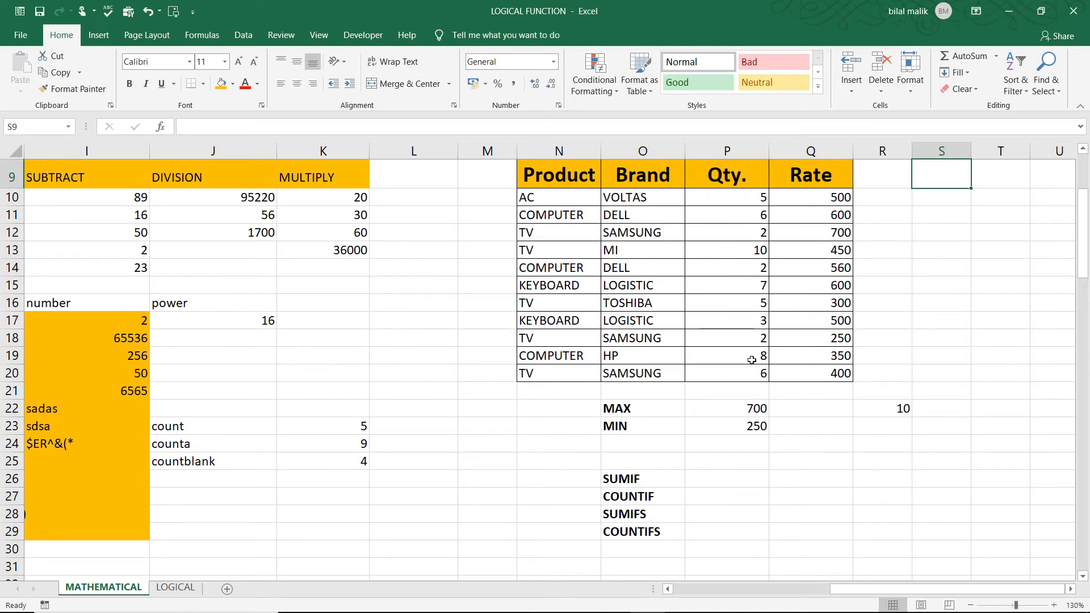
Step: Begin a SUMIF formula in P26 with the product column N10:N20 as the criteria range
{"action": "left_click", "coordinate": [760, 235]}
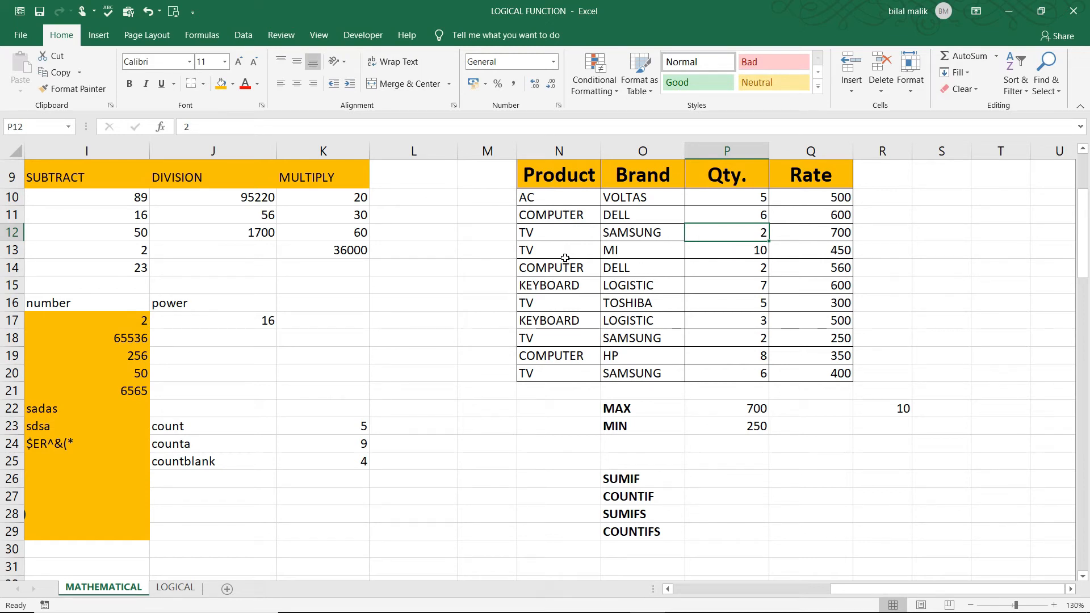
{"action": "key", "text": "Down"}
{"action": "key", "text": "Down"}
{"action": "key", "text": "Down"}
{"action": "key", "text": "Down"}
{"action": "key", "text": "Down"}
{"action": "key", "text": "Down"}
{"action": "key", "text": "Down"}
{"action": "key", "text": "Down"}
{"action": "key", "text": "Down"}
{"action": "key", "text": "Down"}
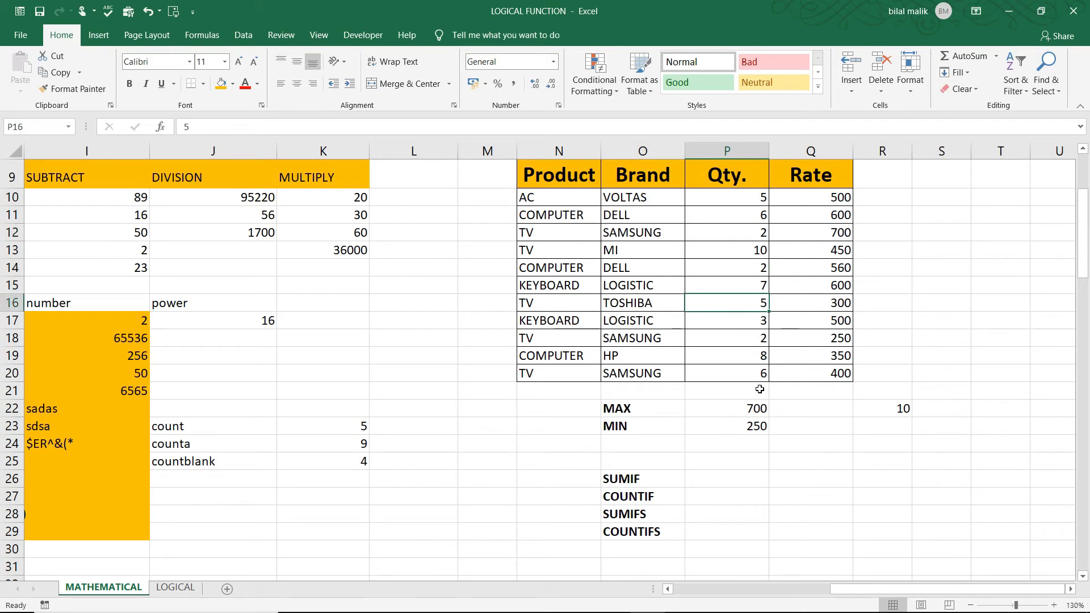
{"action": "key", "text": "Down"}
{"action": "key", "text": "Down"}
{"action": "key", "text": "Down"}
{"action": "key", "text": "Down"}
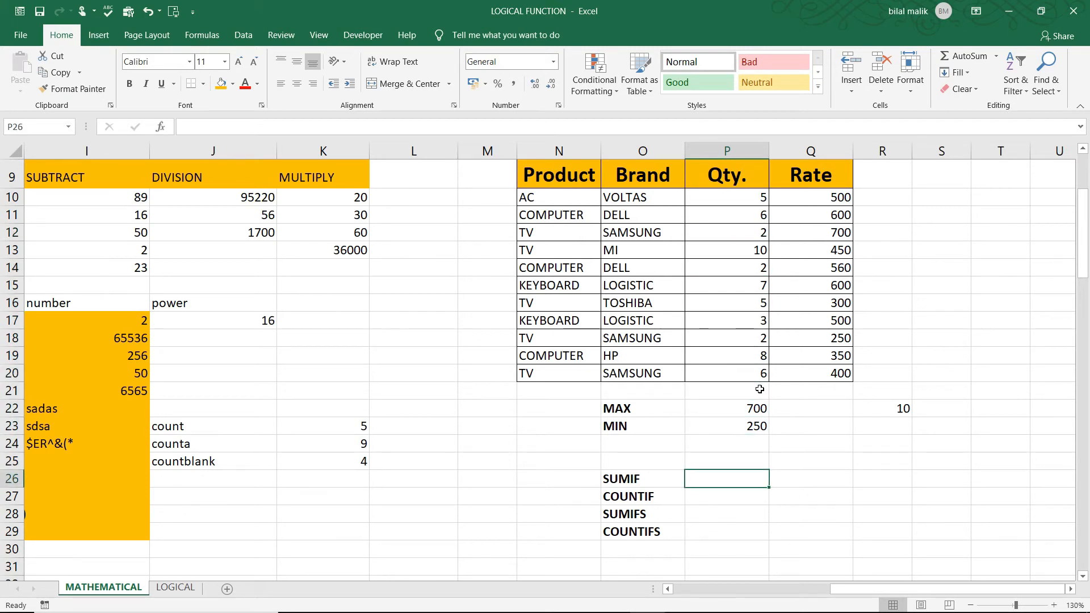
{"action": "type", "text": "=sumi"}
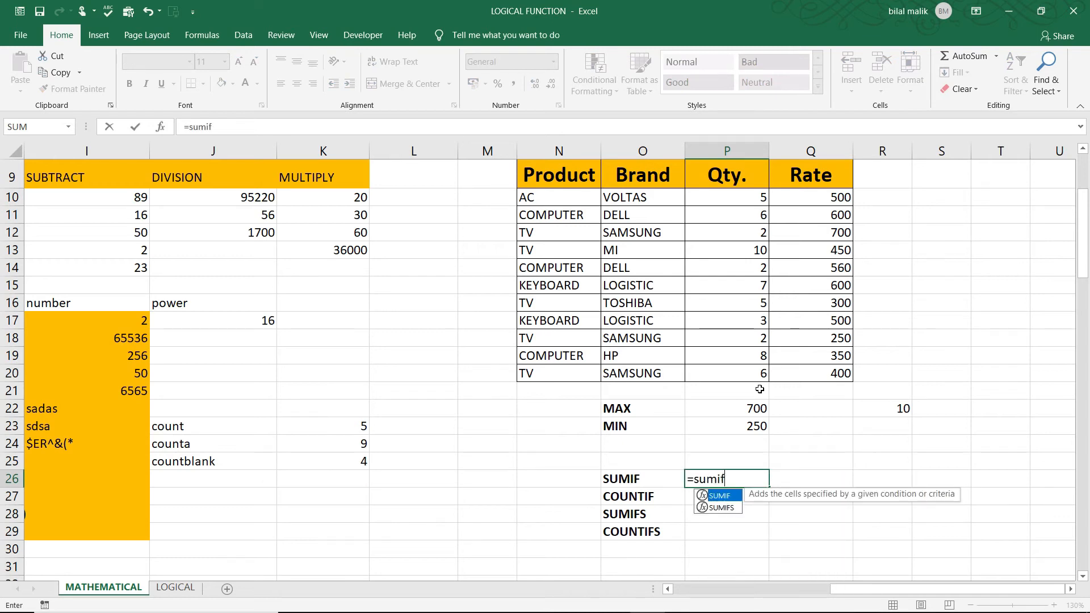
{"action": "type", "text": "f"}
{"action": "key", "text": "Tab"}
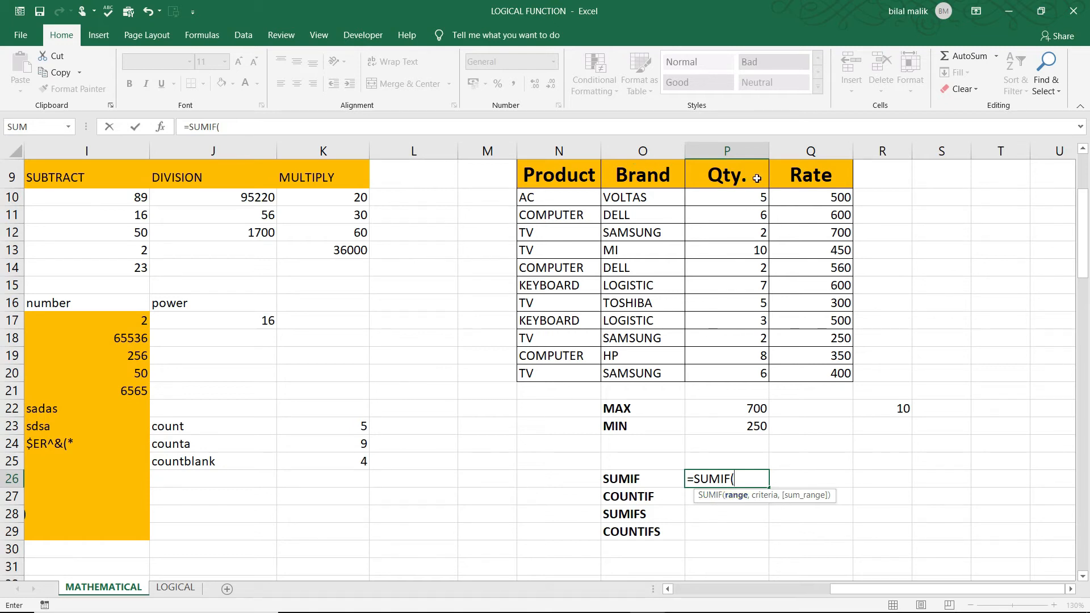
{"action": "left_click_drag", "start_coordinate": [561, 197], "coordinate": [554, 373]}
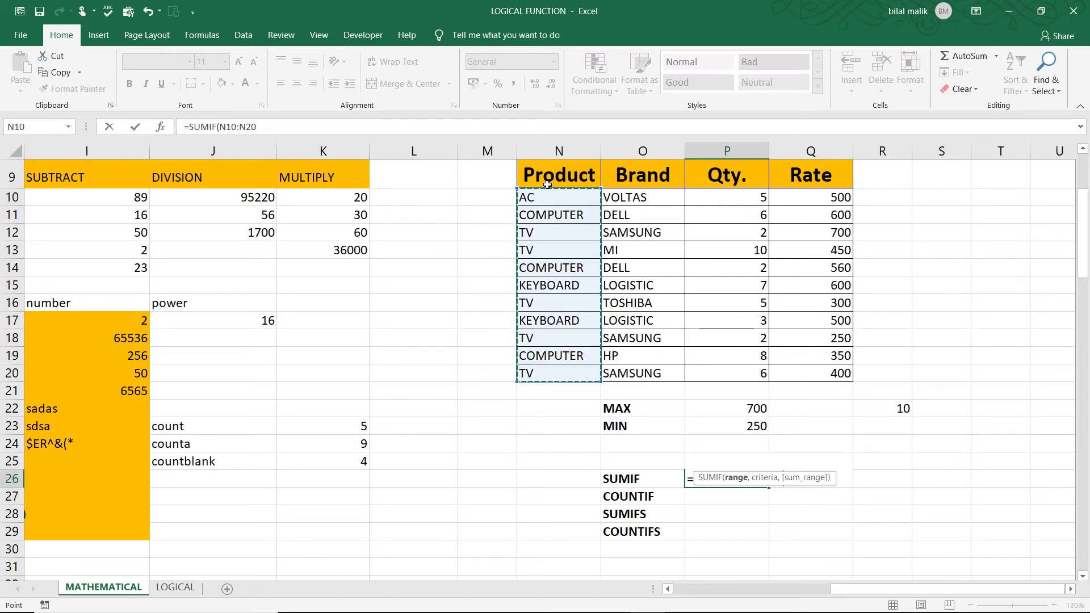
{"action": "type", "text": ","}
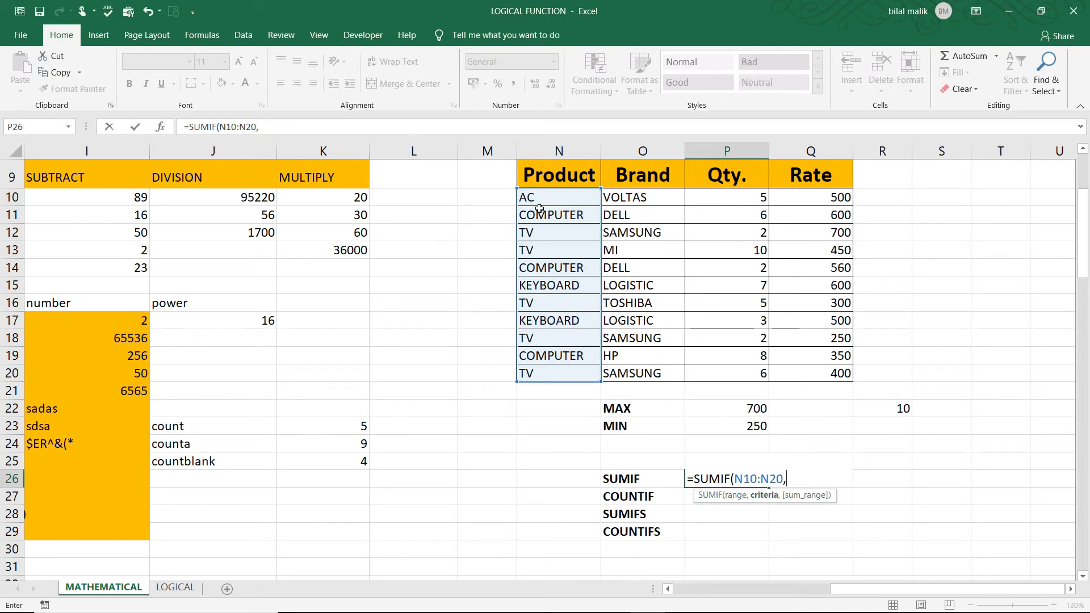
Step: Complete the SUMIF formula with the criterion "tv" and the quantity column P10:P20 as the sum range
{"action": "left_click", "coordinate": [535, 233]}
{"action": "key", "text": "BackSpace"}
{"action": "key", "text": "BackSpace"}
{"action": "key", "text": "BackSpace"}
{"action": "type", "text": "\"tv\""}
{"action": "type", "text": ","}
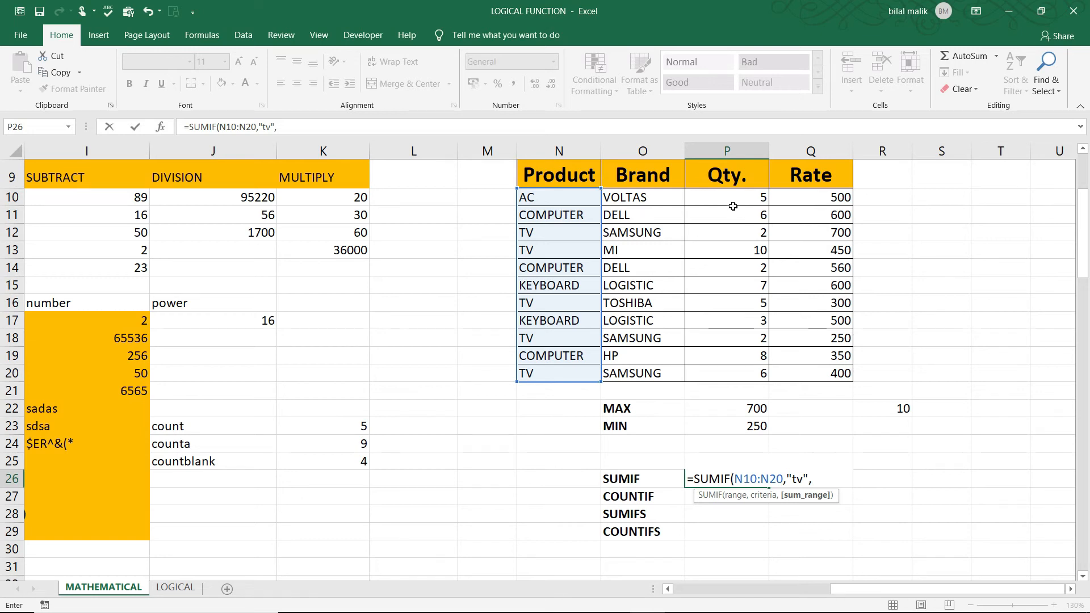
{"action": "left_click_drag", "start_coordinate": [730, 197], "coordinate": [735, 374]}
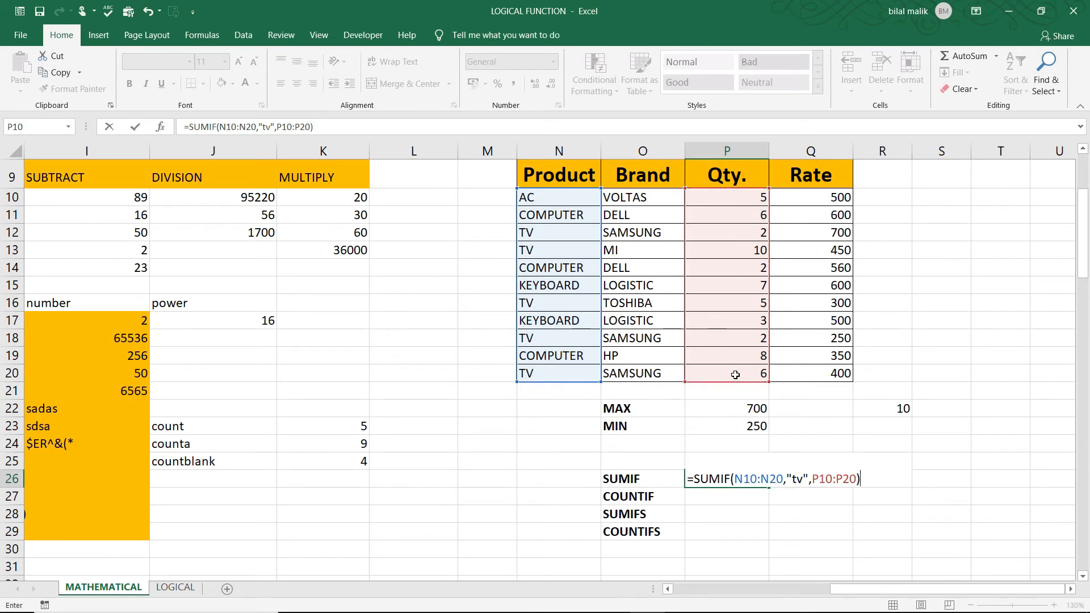
{"action": "key", "text": "Return"}
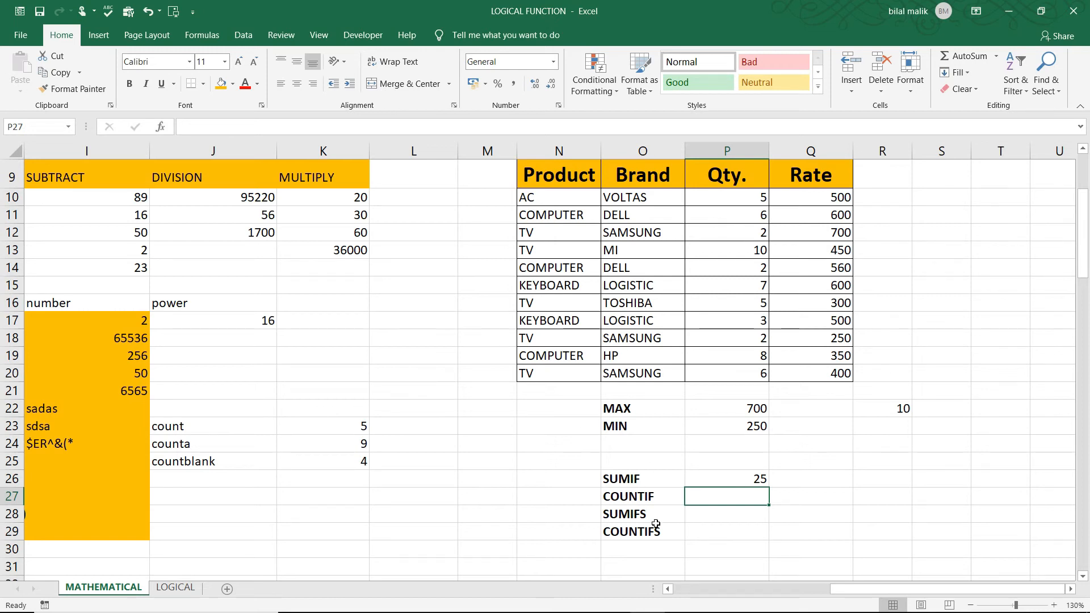
Step: Begin a SUMIFS formula in P28 with the quantity column P10:P20 as the sum range
{"action": "left_click", "coordinate": [636, 515]}
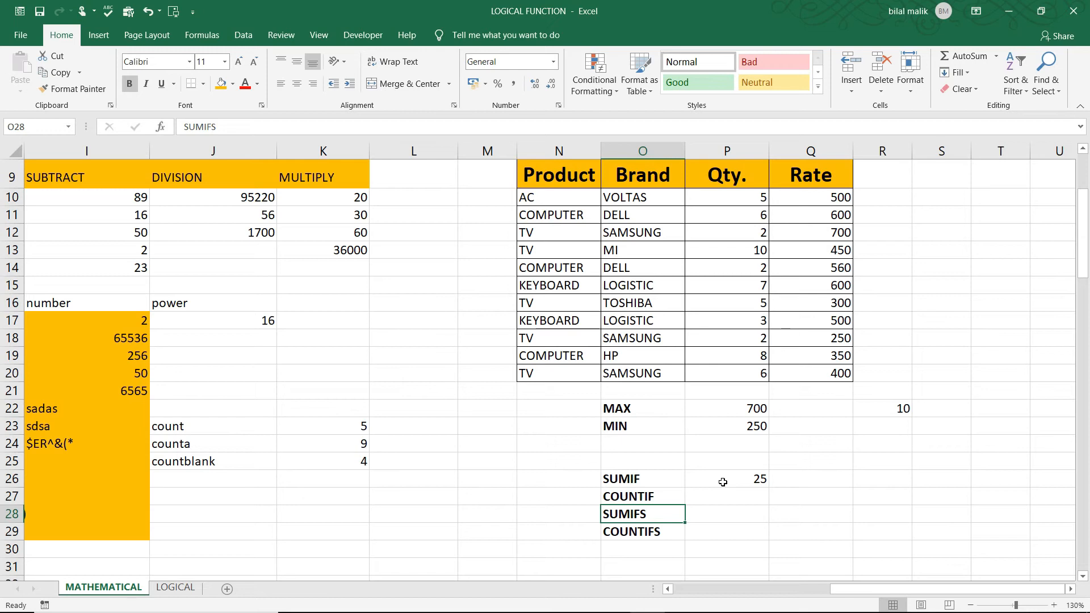
{"action": "left_click", "coordinate": [715, 516]}
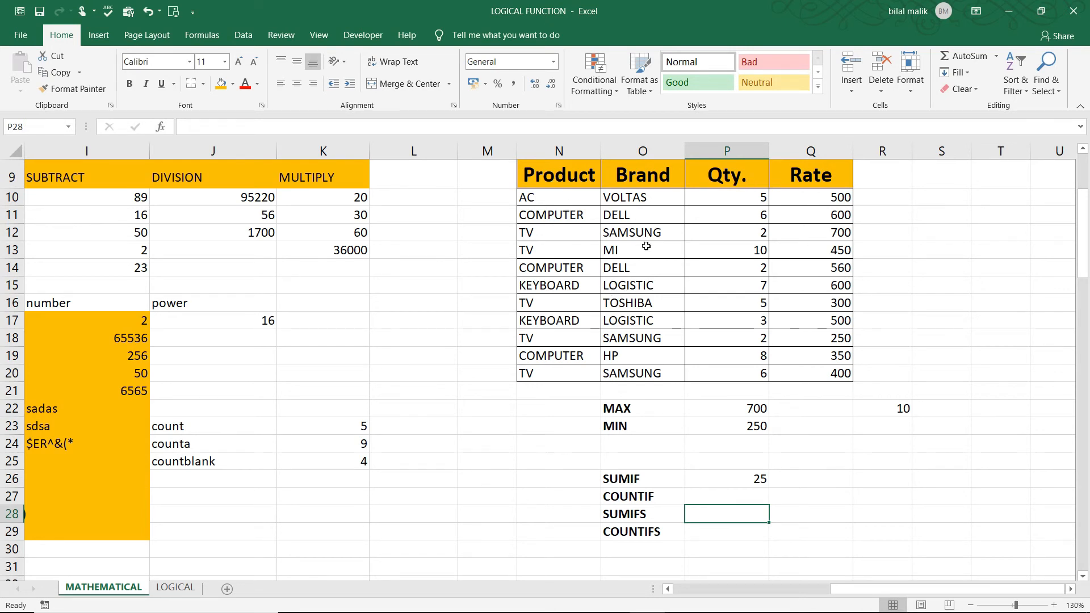
{"action": "left_click", "coordinate": [717, 493]}
{"action": "key", "text": "Down"}
{"action": "type", "text": "=c"}
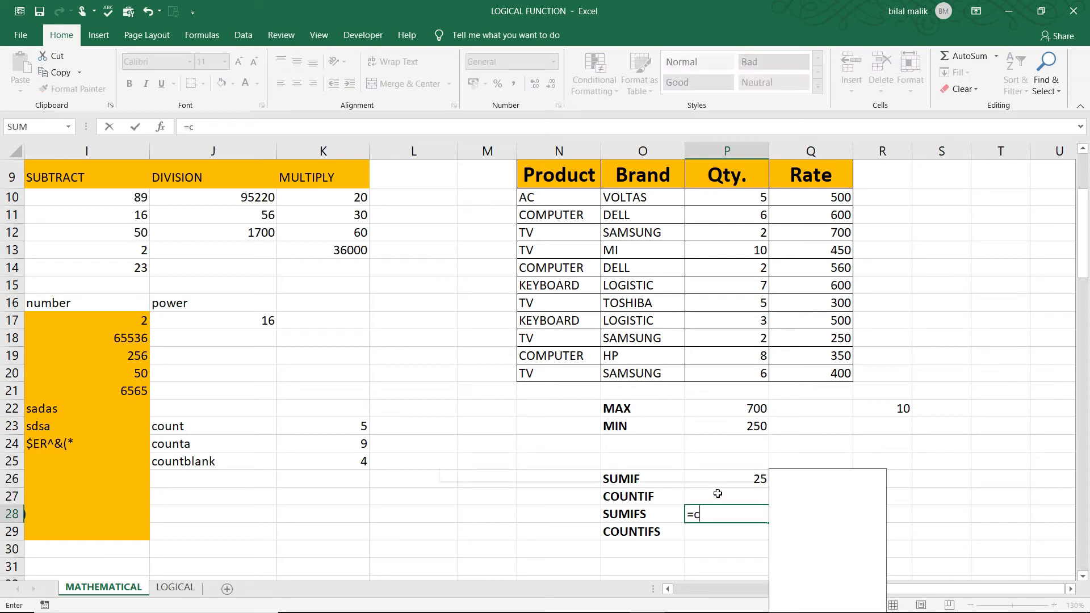
{"action": "type", "text": "umifs"}
{"action": "key", "text": "BackSpace"}
{"action": "key", "text": "BackSpace"}
{"action": "key", "text": "BackSpace"}
{"action": "key", "text": "BackSpace"}
{"action": "key", "text": "BackSpace"}
{"action": "key", "text": "BackSpace"}
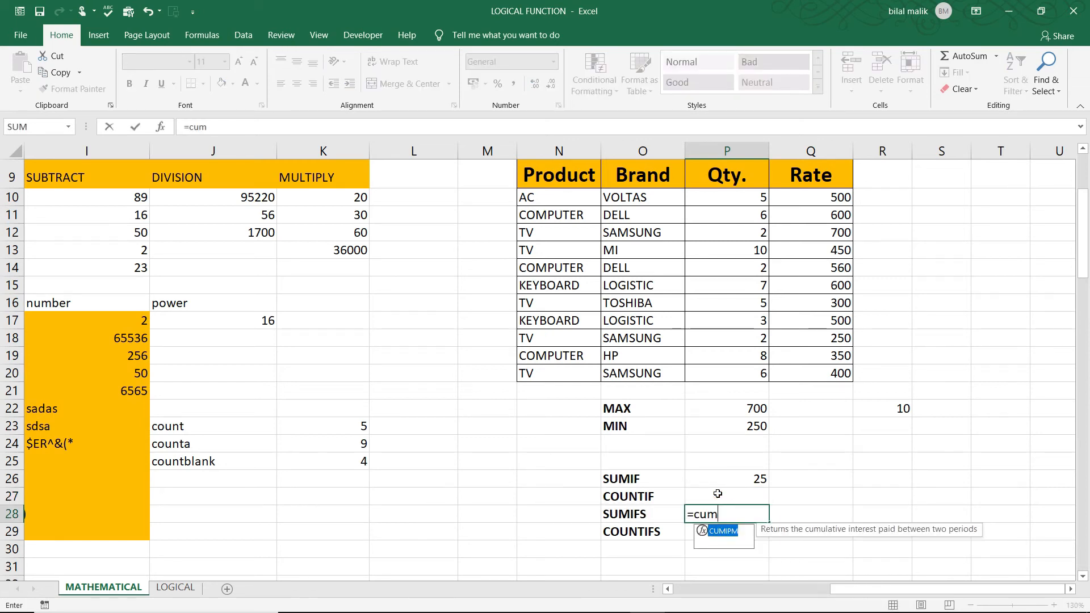
{"action": "type", "text": "sumifs"}
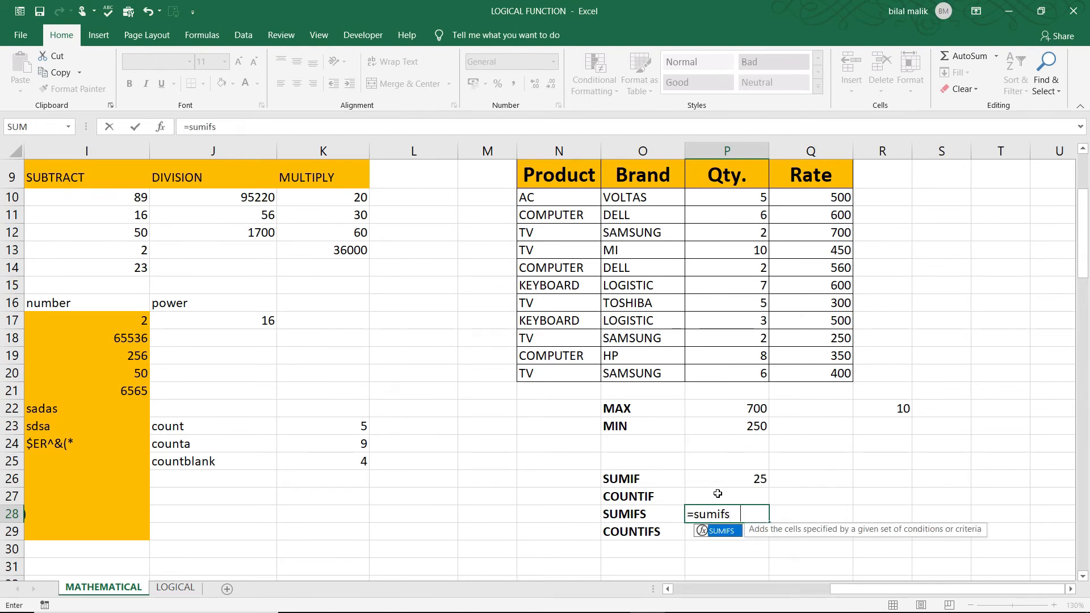
{"action": "key", "text": "Tab"}
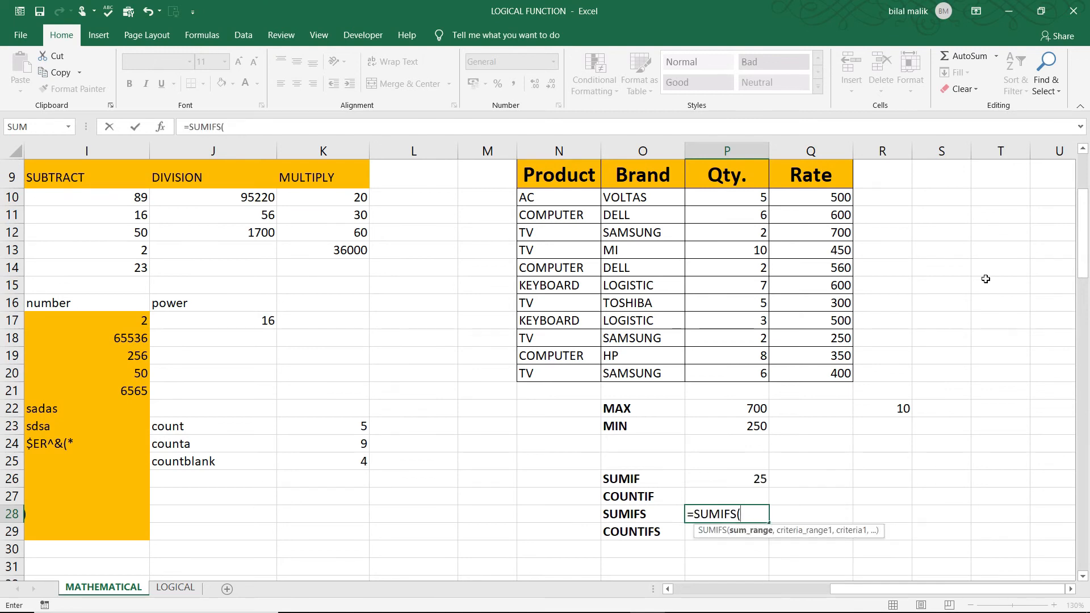
{"action": "left_click_drag", "start_coordinate": [738, 196], "coordinate": [738, 370]}
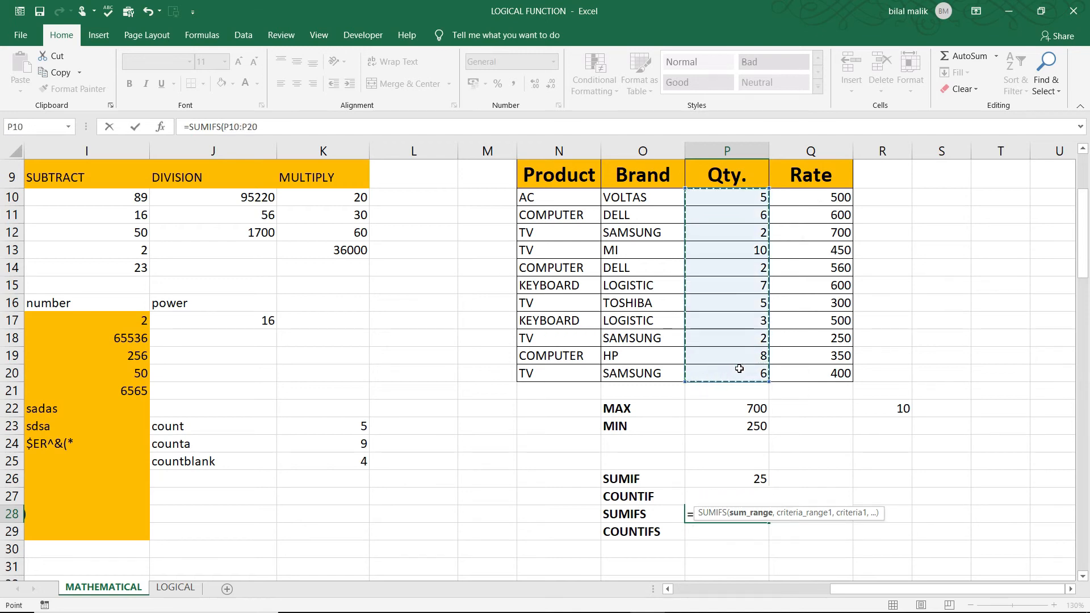
{"action": "type", "text": ","}
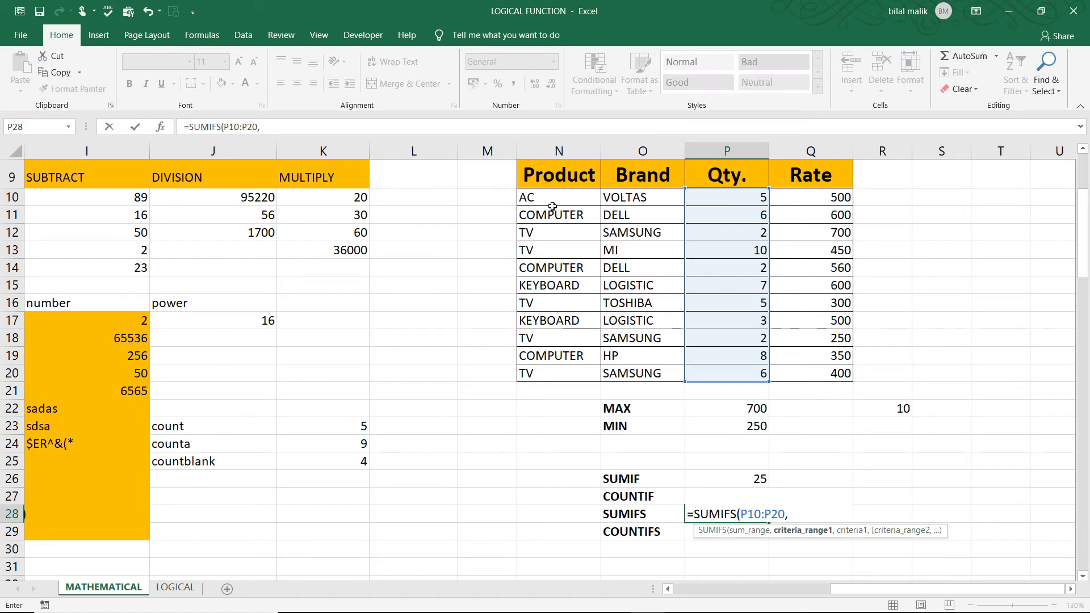
Step: Complete the SUMIFS formula with the criteria "tv" for products N10:N20 and "samsung" for brands O10:O20
{"action": "left_click_drag", "start_coordinate": [552, 196], "coordinate": [560, 306]}
{"action": "left_click_drag", "start_coordinate": [564, 355], "coordinate": [563, 356]}
{"action": "type", "text": ","}
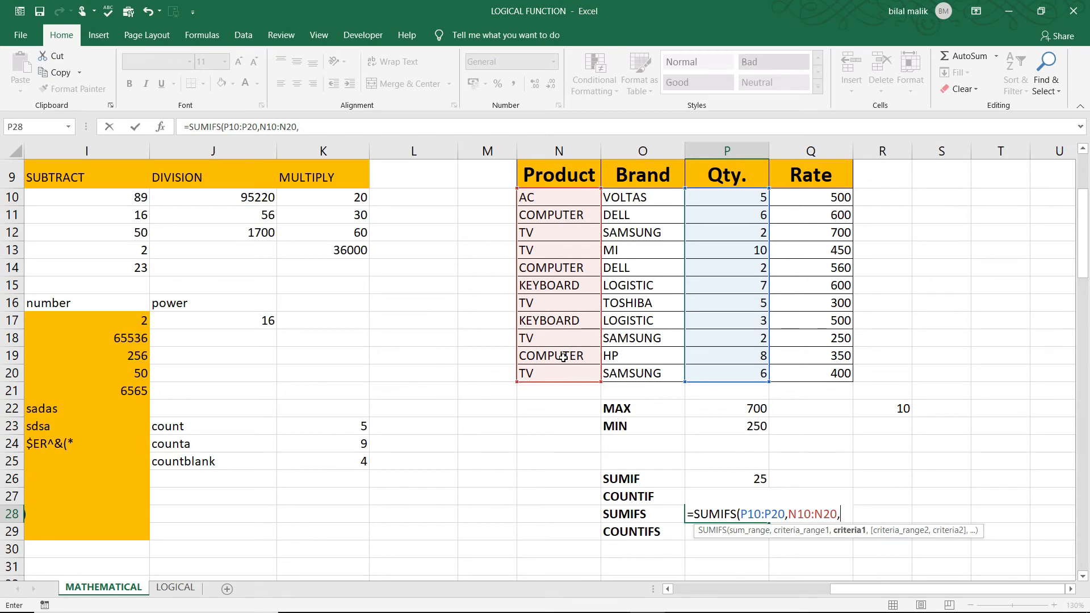
{"action": "type", "text": "\"tv\","}
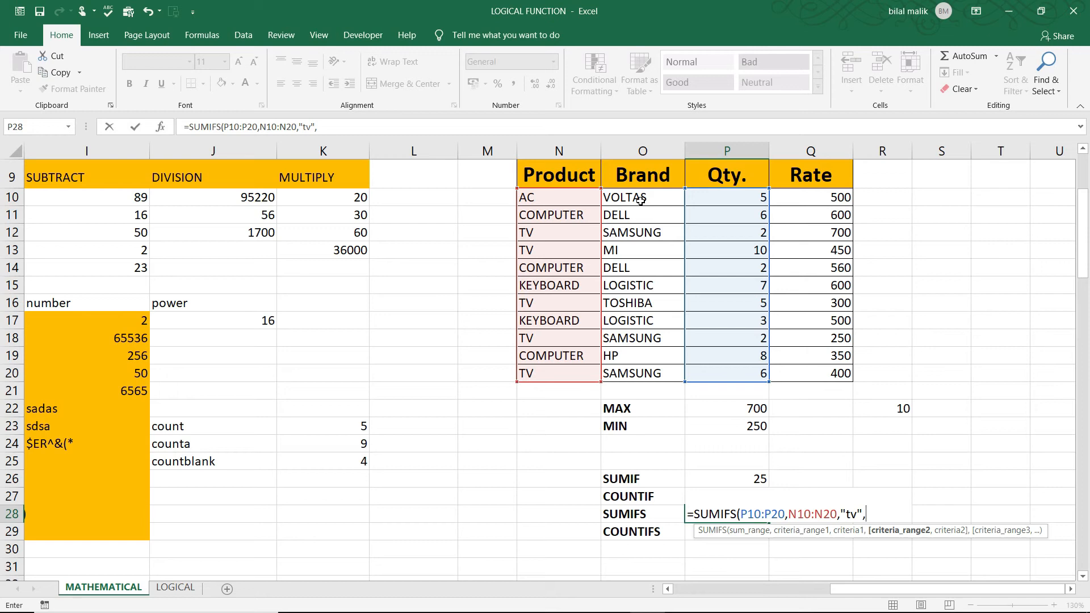
{"action": "left_click_drag", "start_coordinate": [640, 199], "coordinate": [652, 350]}
{"action": "left_click_drag", "start_coordinate": [652, 361], "coordinate": [653, 369]}
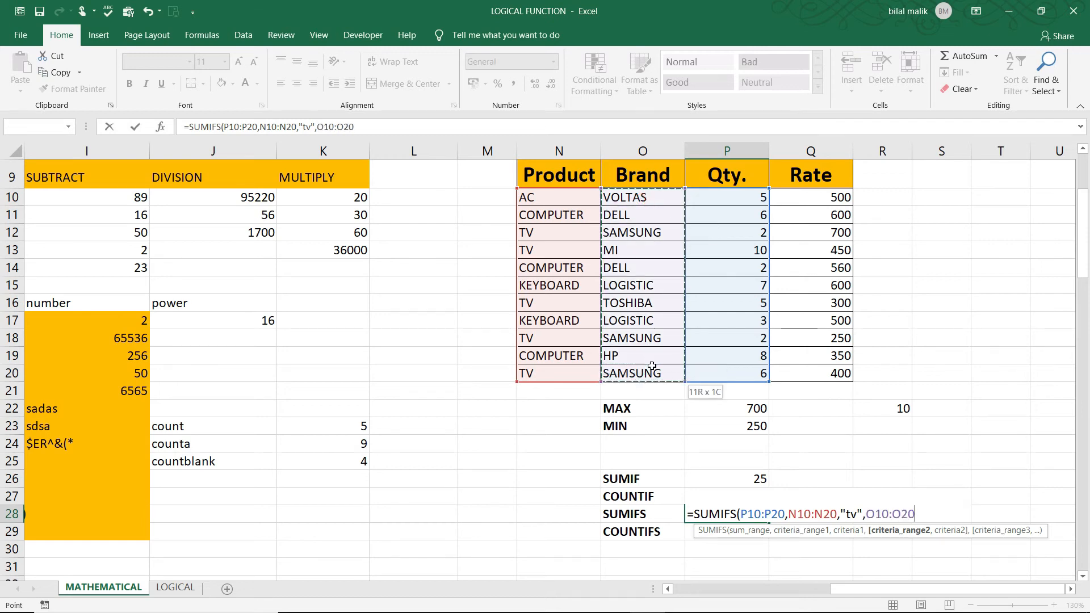
{"action": "type", "text": ","}
{"action": "type", "text": "\"sama"}
{"action": "type", "text": "ung"}
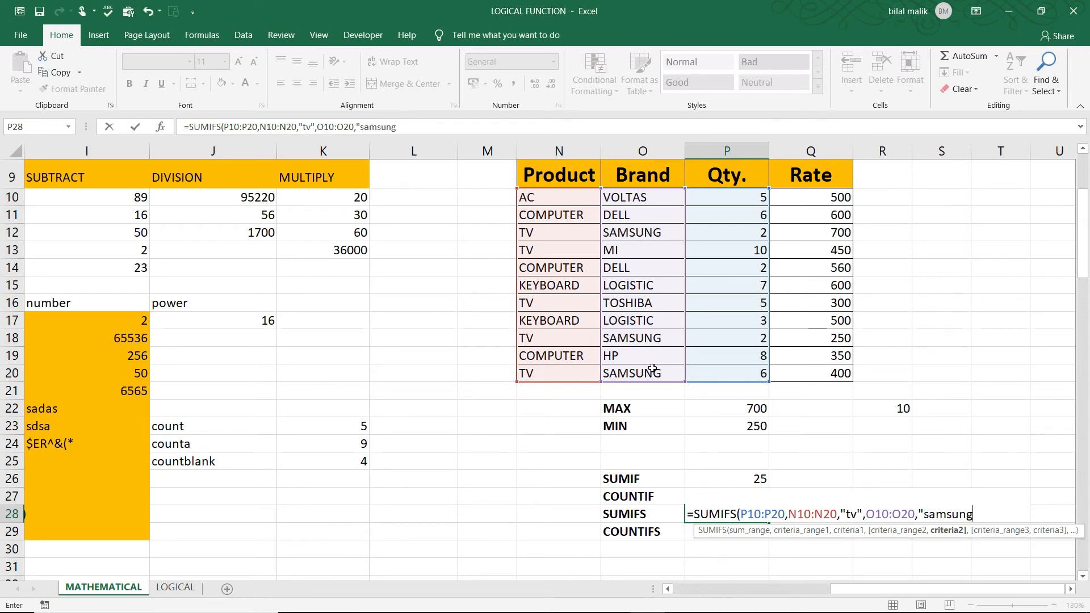
{"action": "type", "text": "\")"}
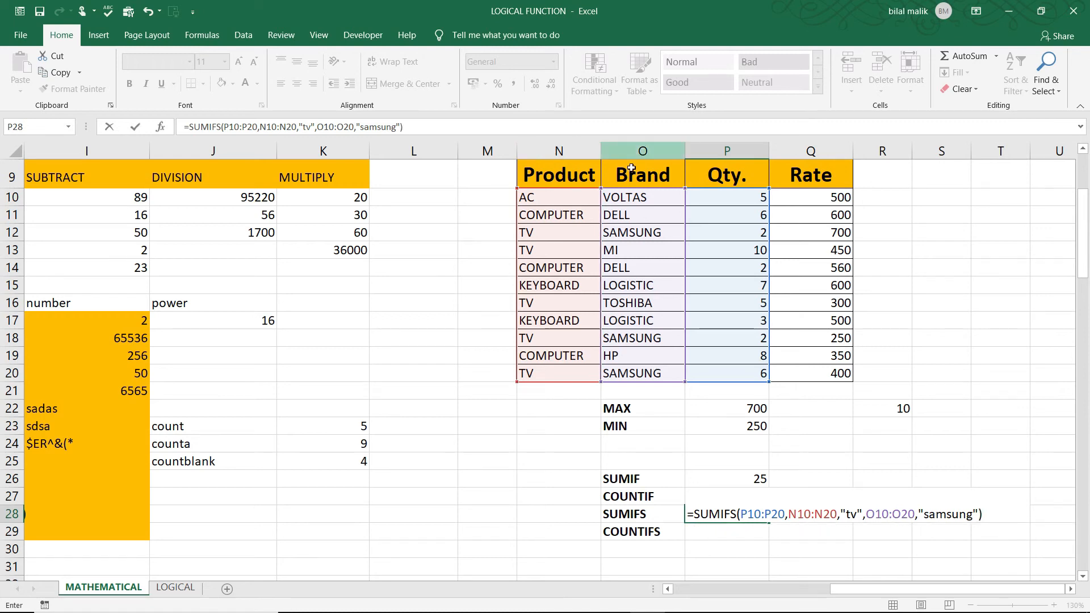
{"action": "key", "text": "Return"}
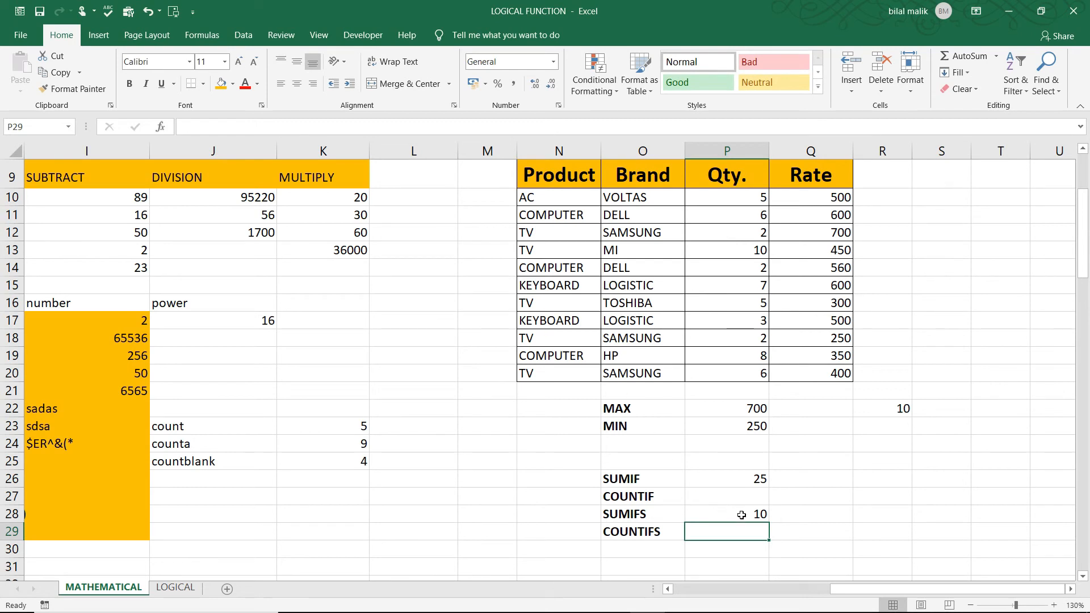
Step: Replace the content of R22 with the manual check sum =2+2+6 of the Samsung TV quantities
{"action": "left_click", "coordinate": [880, 409]}
{"action": "key", "text": "Delete"}
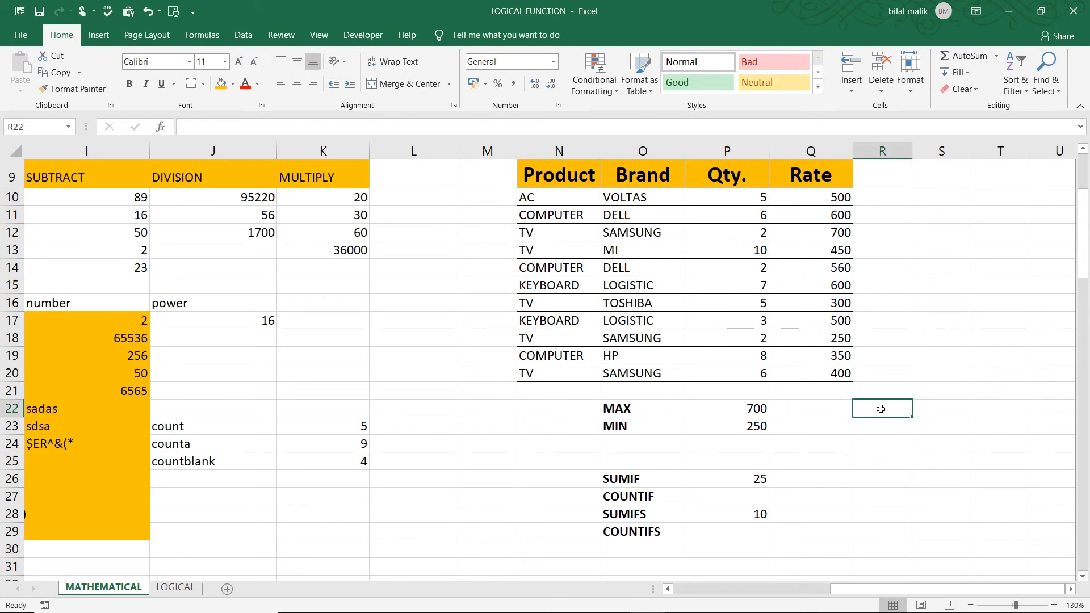
{"action": "type", "text": "="}
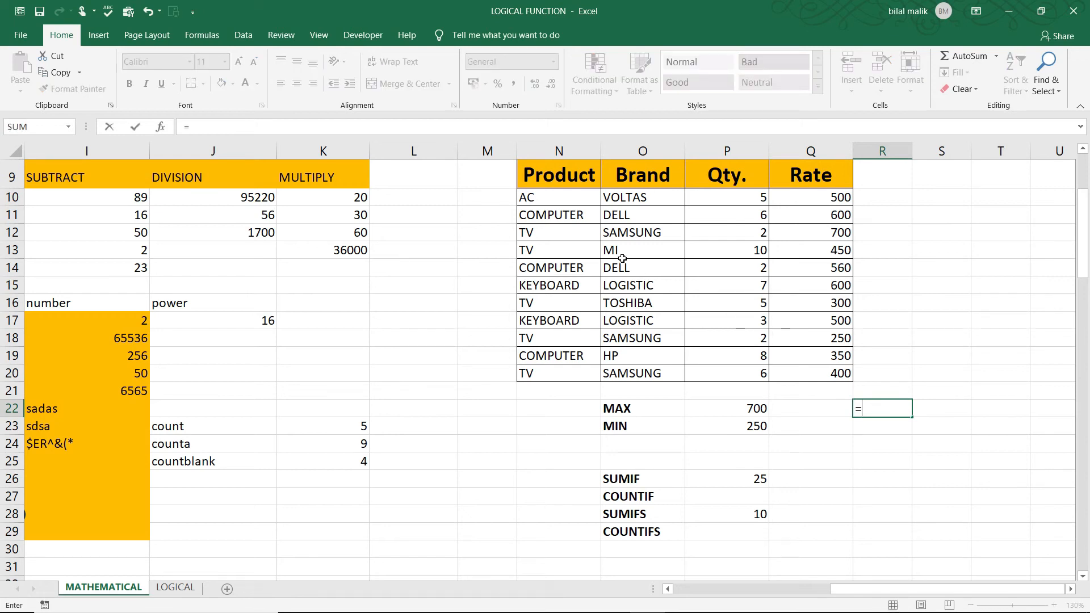
{"action": "type", "text": "2"}
{"action": "type", "text": "2"}
{"action": "left_click", "coordinate": [745, 375]}
{"action": "key", "text": "BackSpace"}
{"action": "key", "text": "BackSpace"}
{"action": "key", "text": "BackSpace"}
{"action": "type", "text": "+6"}
{"action": "key", "text": "Return"}
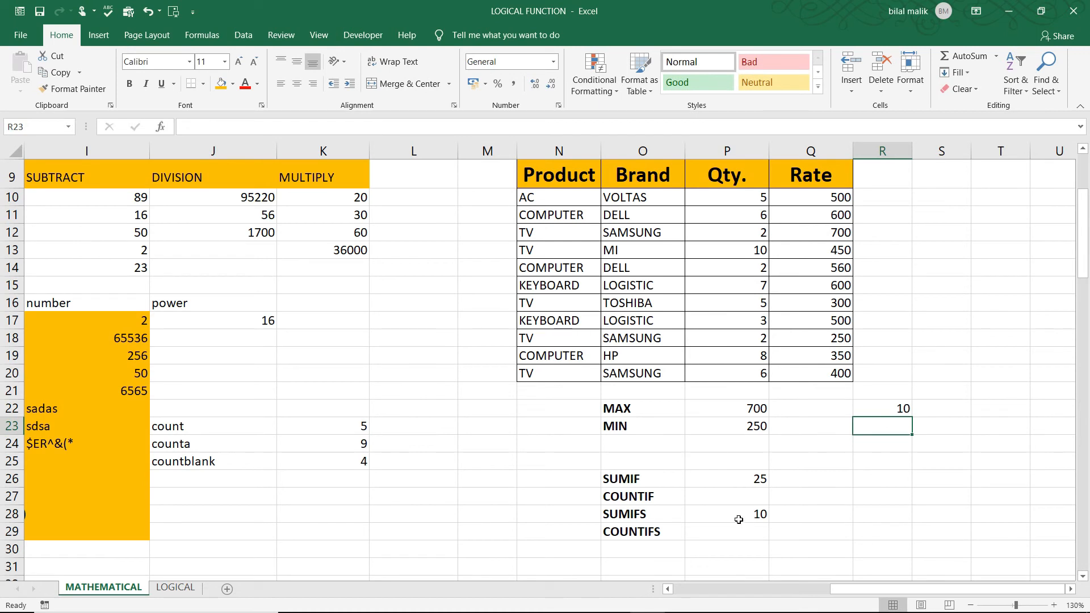
{"action": "left_click", "coordinate": [890, 411]}
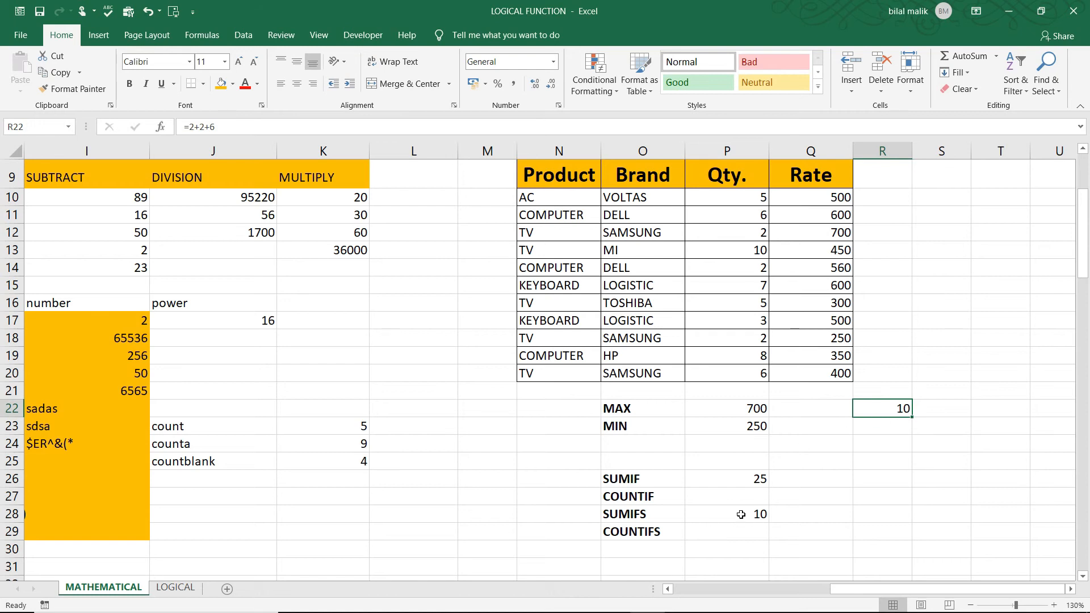
Step: Count the TV entries in the product column with the formula =COUNTIF(N10:N20,N12) in P27
{"action": "key", "text": "Up"}
{"action": "key", "text": "Down"}
{"action": "key", "text": "Down"}
{"action": "key", "text": "Down"}
{"action": "key", "text": "Down"}
{"action": "key", "text": "Down"}
{"action": "key", "text": "Down"}
{"action": "key", "text": "Left"}
{"action": "key", "text": "Left"}
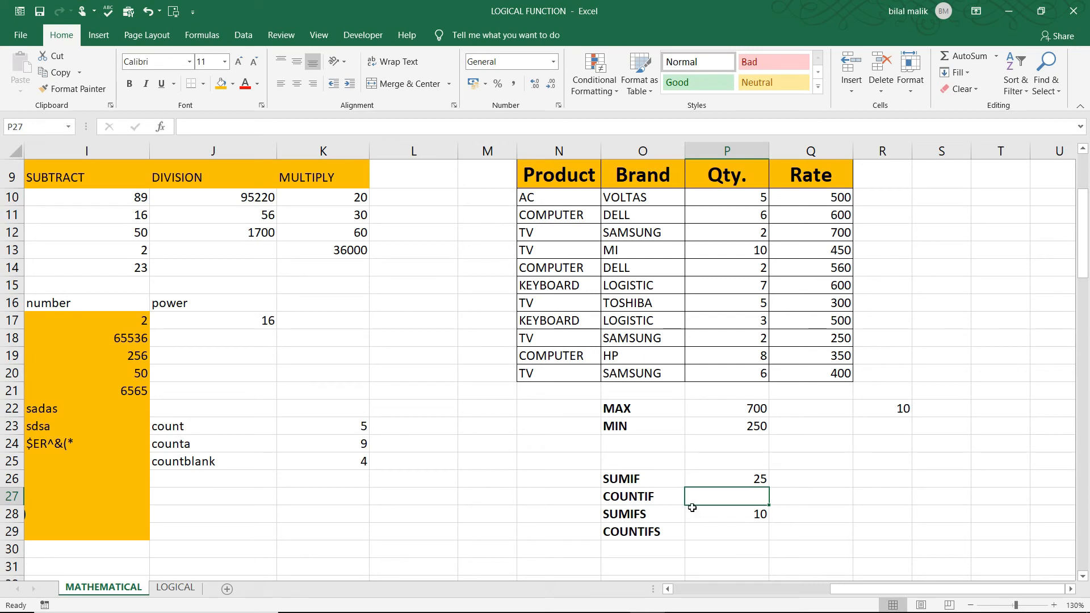
{"action": "type", "text": "=co"}
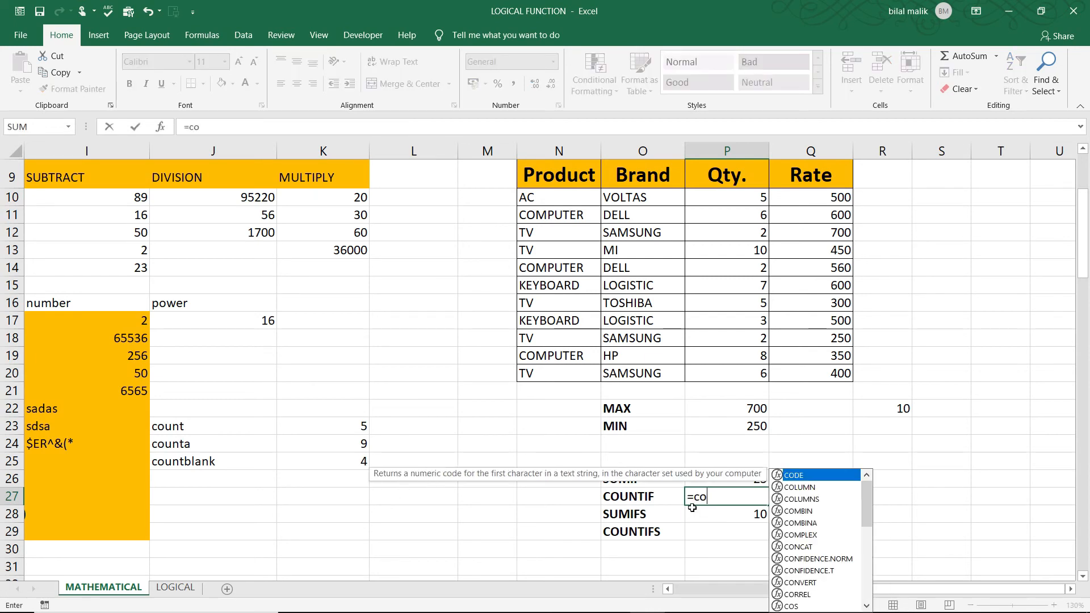
{"action": "type", "text": "untif"}
{"action": "key", "text": "Tab"}
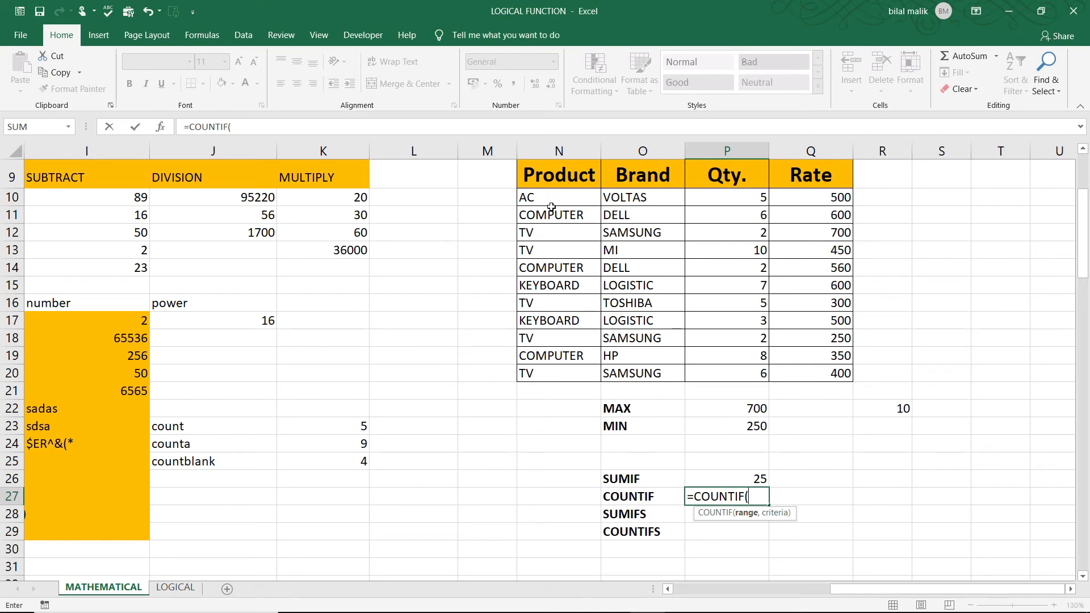
{"action": "left_click_drag", "start_coordinate": [553, 194], "coordinate": [554, 370]}
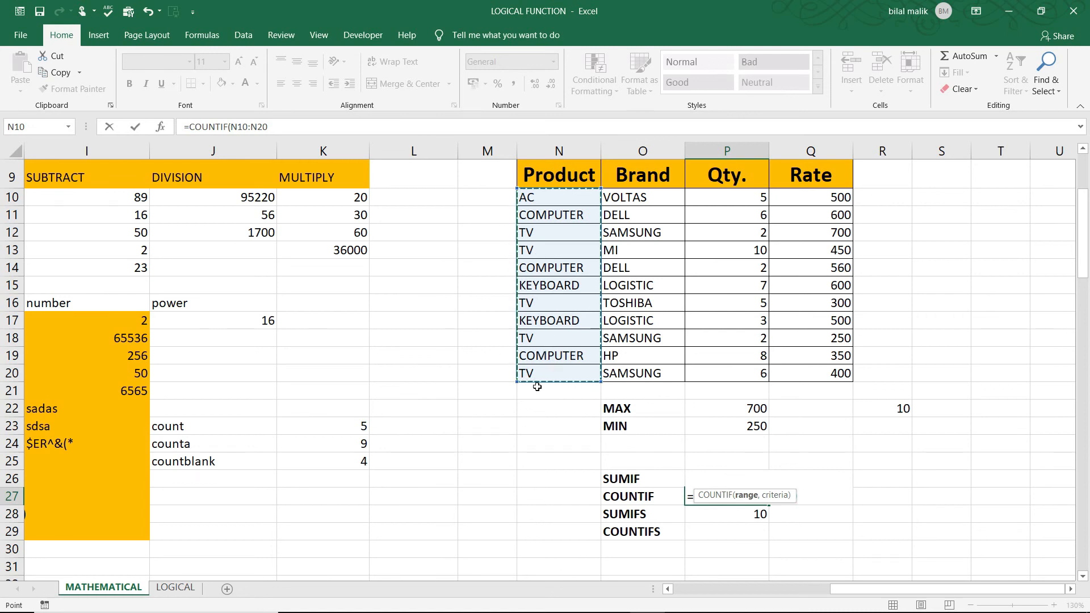
{"action": "type", "text": ","}
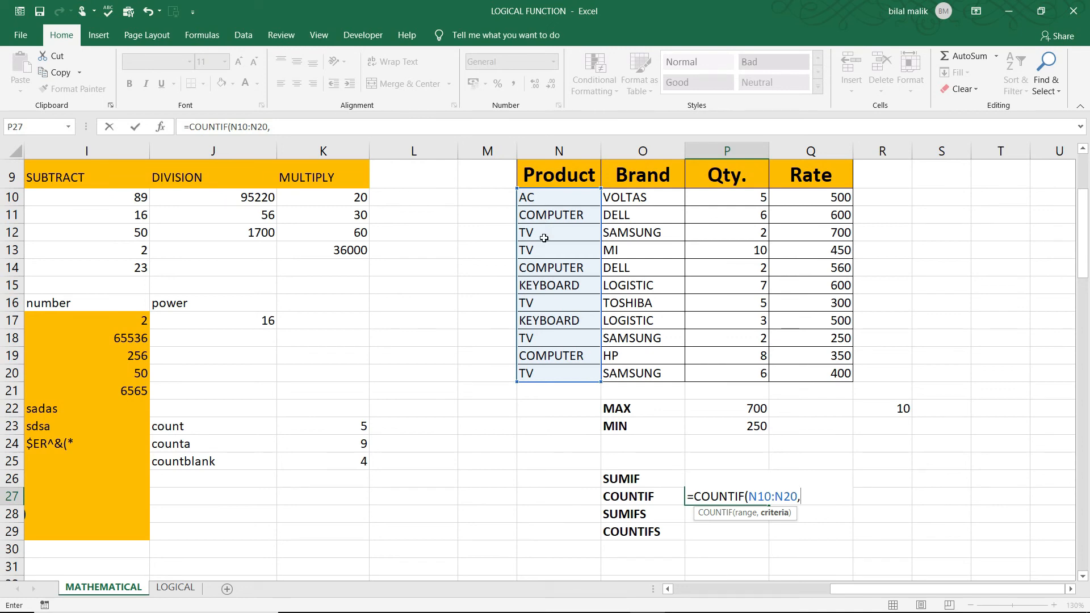
{"action": "left_click", "coordinate": [543, 233]}
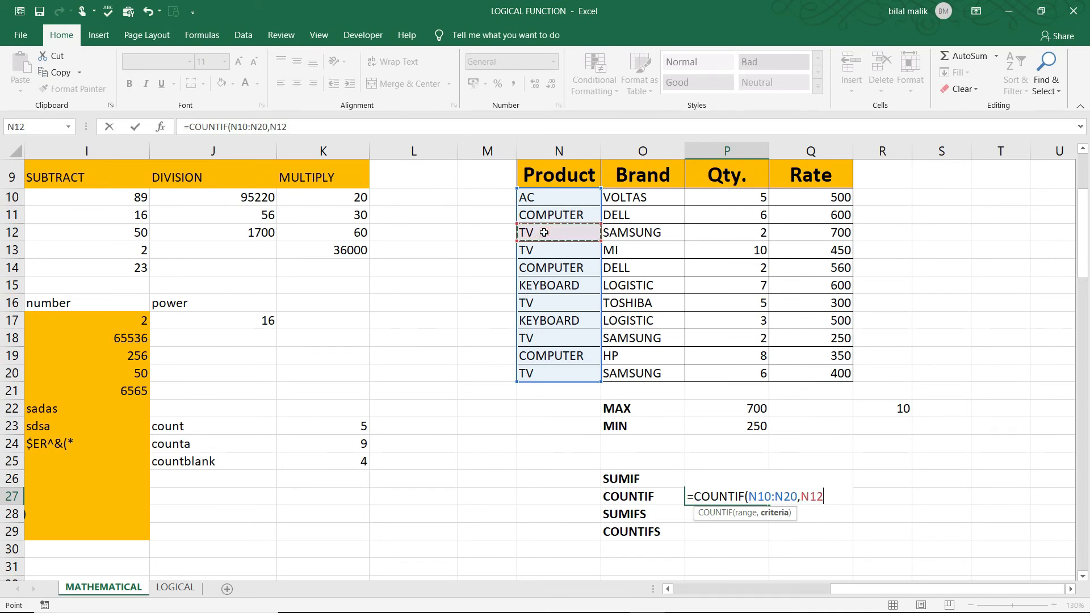
{"action": "type", "text": ")"}
{"action": "key", "text": "Return"}
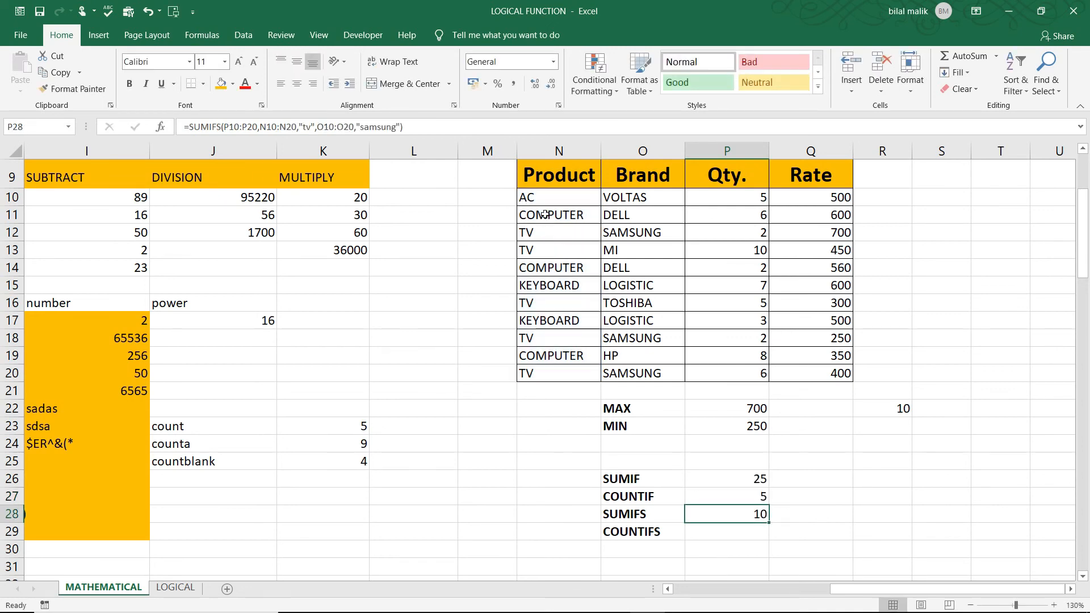
Step: Begin a COUNTIFS formula in P29 with the product column N10:N20 as the first criteria range and N12 as its criterion
{"action": "left_click", "coordinate": [541, 228]}
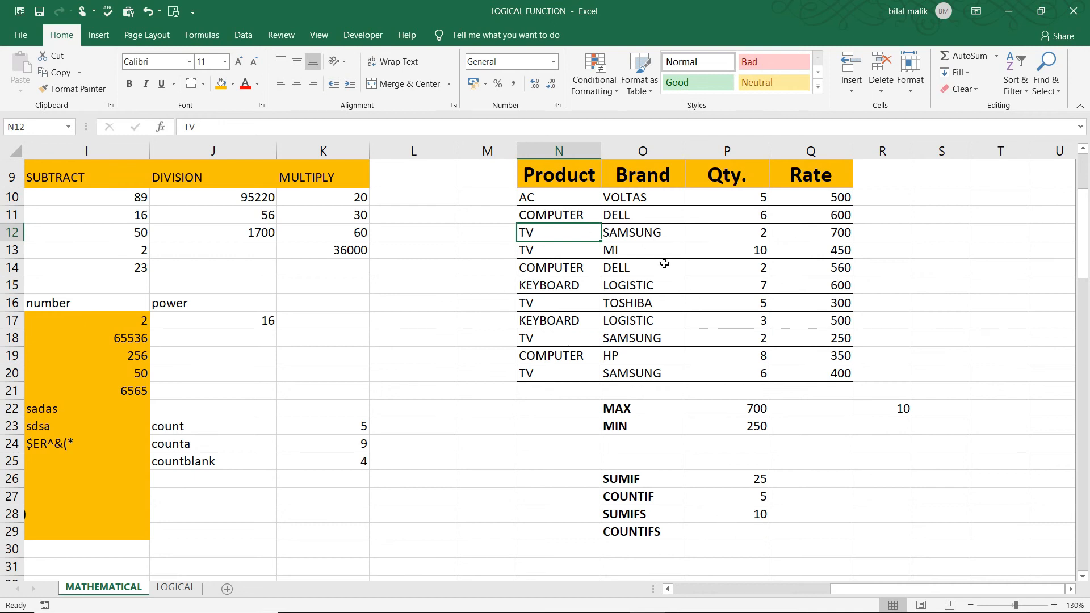
{"action": "left_click", "coordinate": [733, 531]}
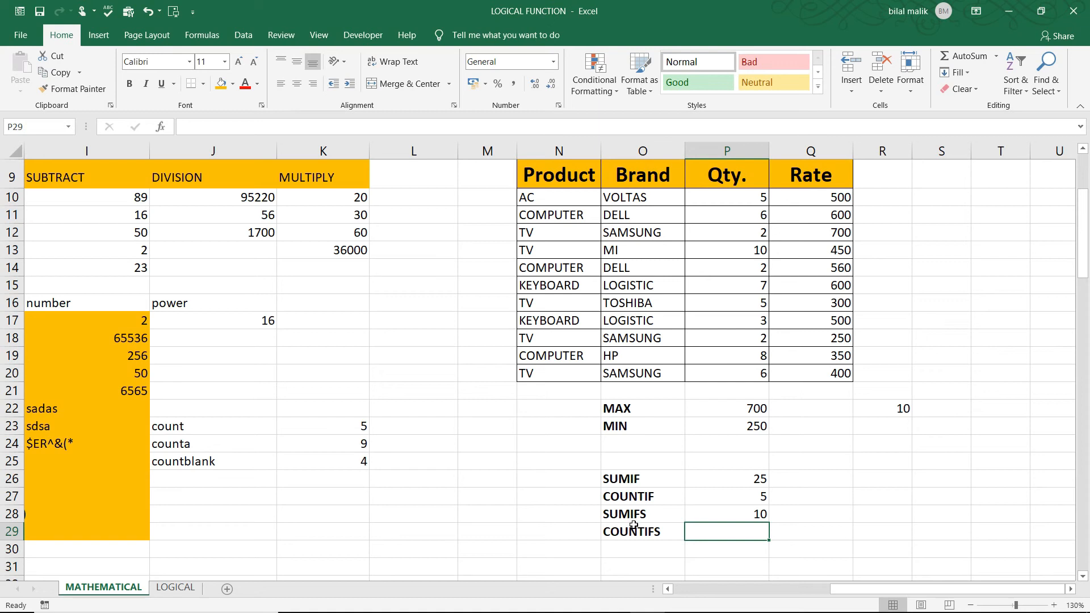
{"action": "type", "text": "=v"}
{"action": "scroll", "coordinate": [751, 544], "scroll_direction": "up", "scroll_amount": 1}
{"action": "key", "text": "BackSpace"}
{"action": "type", "text": "countifs"}
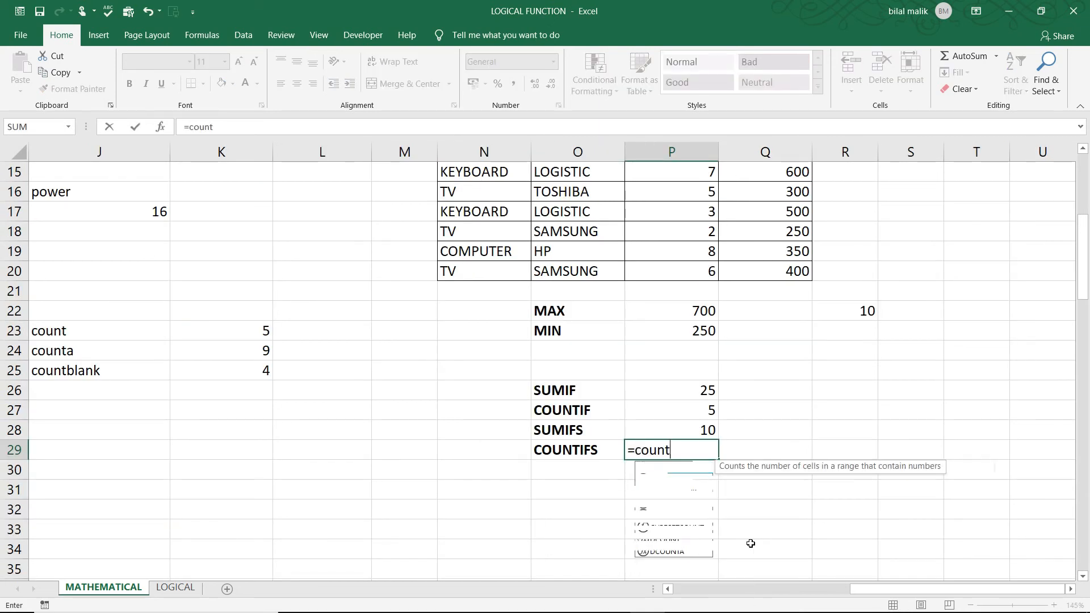
{"action": "key", "text": "Tab"}
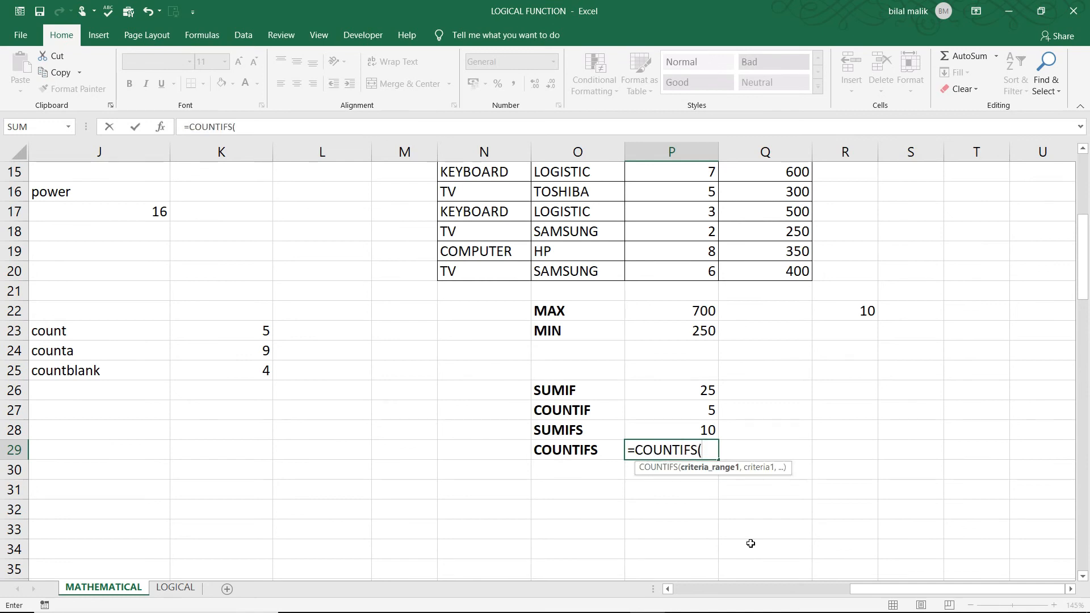
{"action": "left_click_drag", "start_coordinate": [1082, 261], "coordinate": [1085, 228]}
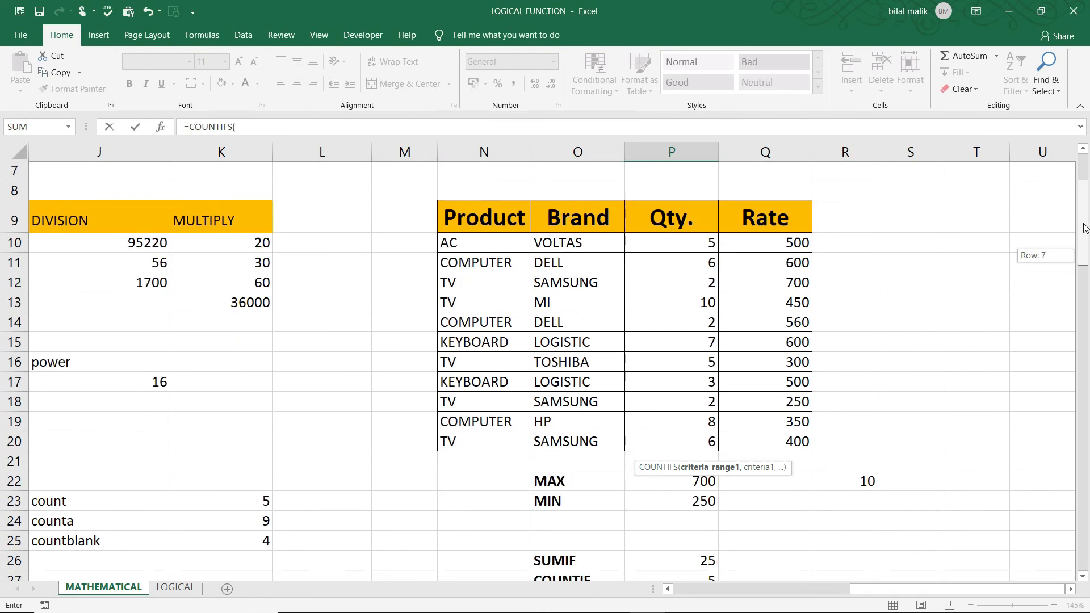
{"action": "left_click_drag", "start_coordinate": [504, 244], "coordinate": [511, 437]}
{"action": "type", "text": ","}
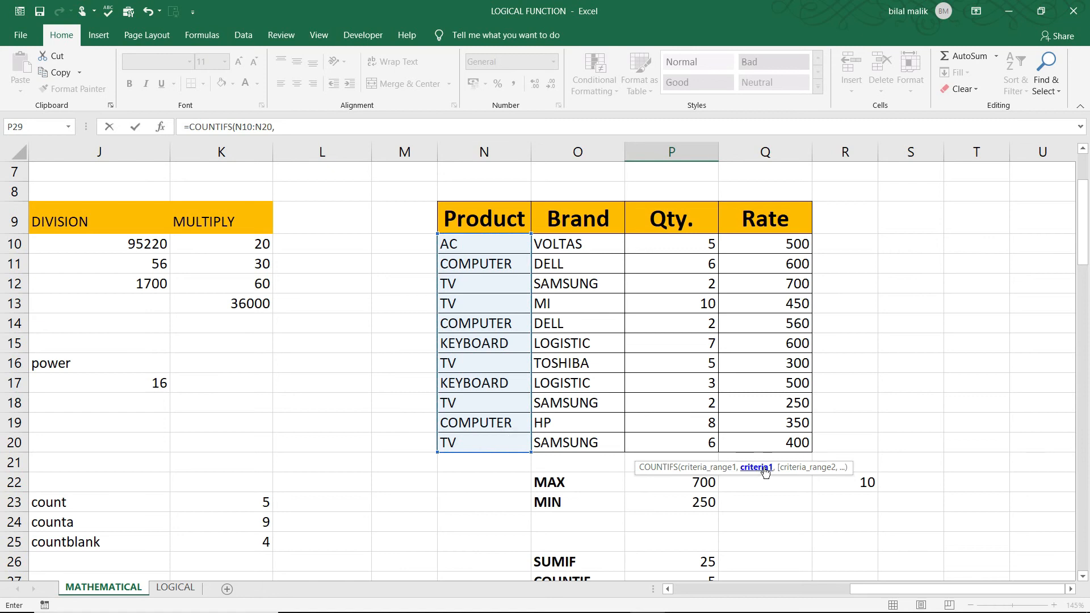
{"action": "left_click", "coordinate": [461, 285]}
{"action": "type", "text": ","}
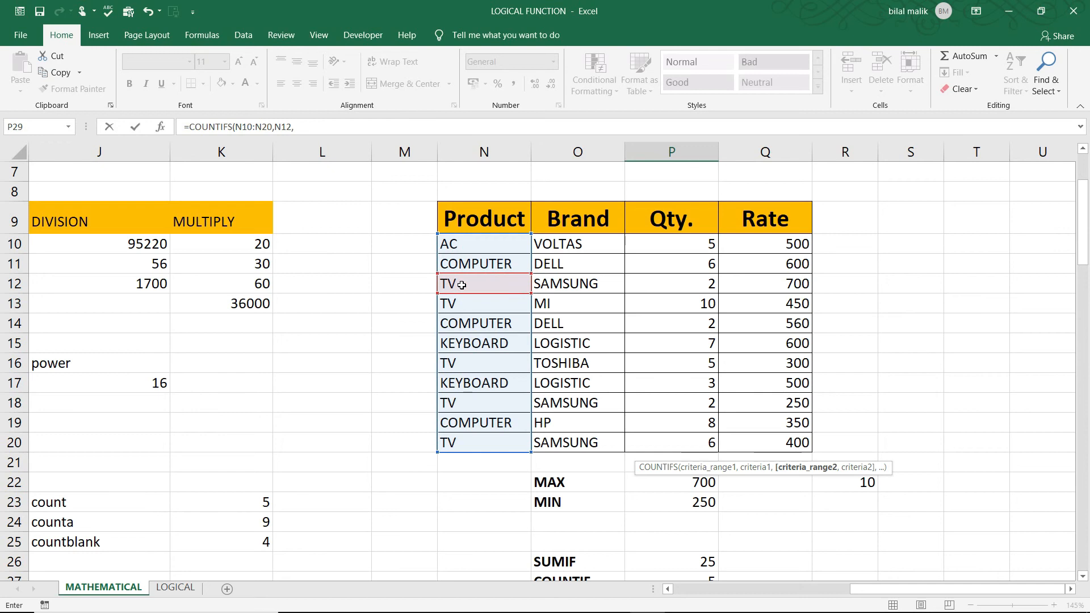
Step: Complete the COUNTIFS formula with the brand column O10:O20 as the second criteria range and O12 as its criterion
{"action": "left_click_drag", "start_coordinate": [556, 244], "coordinate": [568, 443]}
{"action": "type", "text": ","}
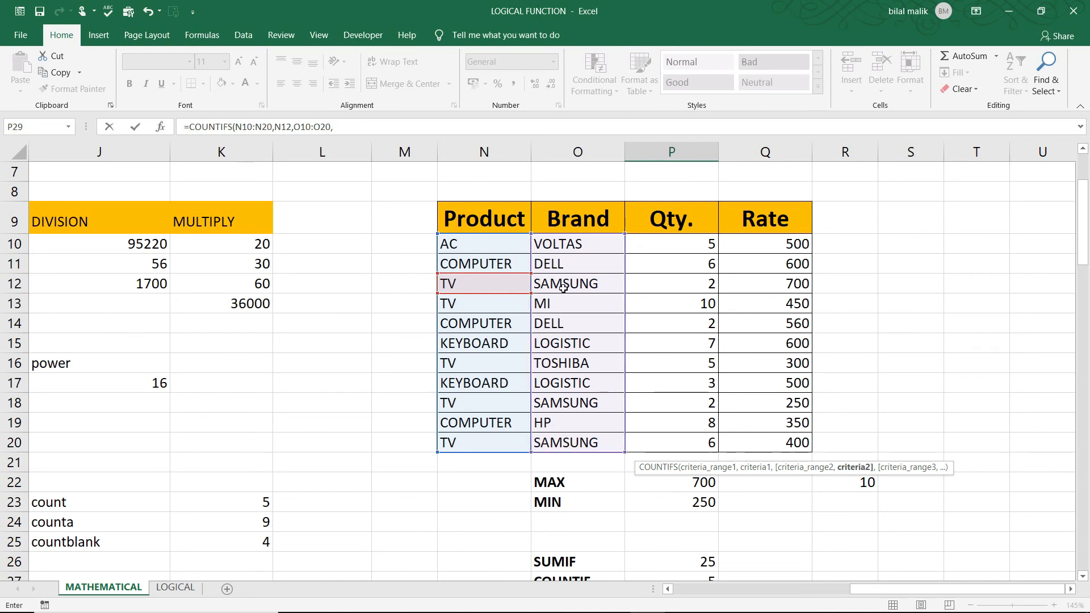
{"action": "left_click", "coordinate": [562, 288]}
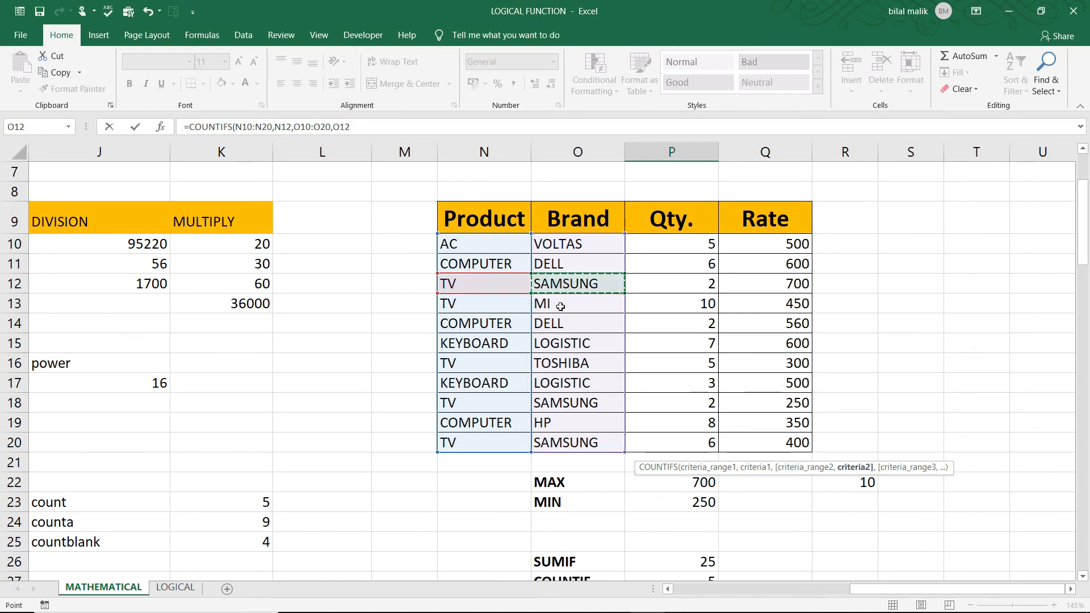
{"action": "type", "text": ")"}
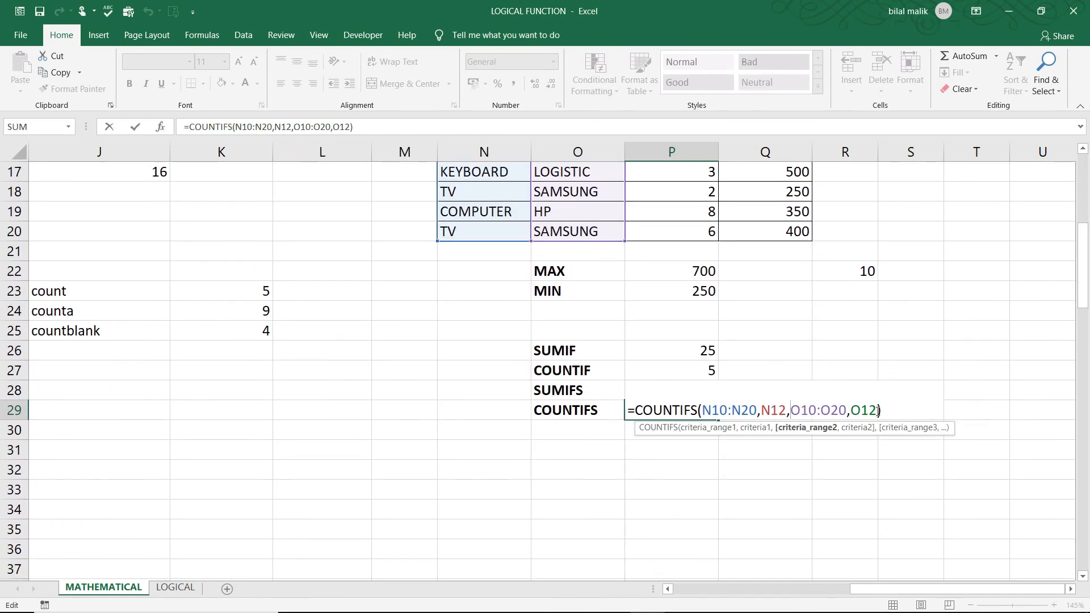
{"action": "key", "text": "Return"}
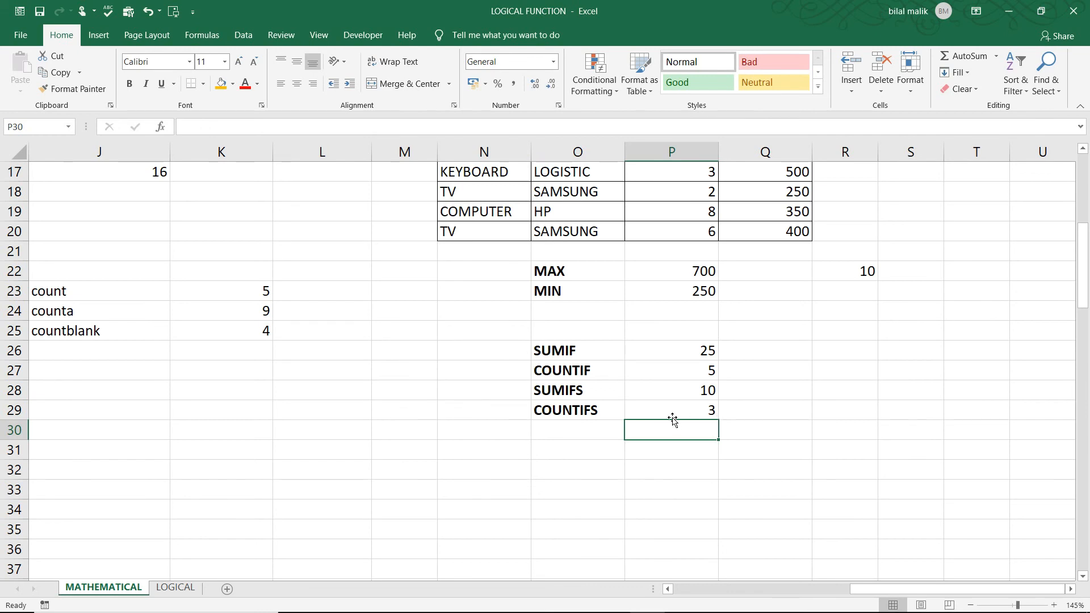
{"action": "left_click", "coordinate": [704, 408]}
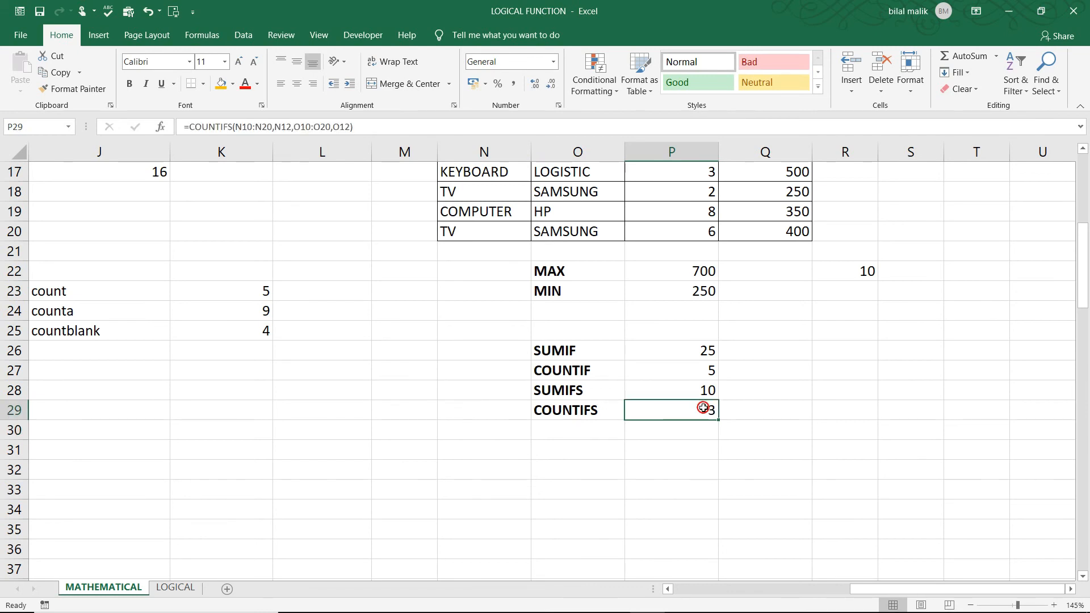
Step: Look further down the sheet for the employee wages table that starts in row 63
{"action": "key", "text": "Up"}
{"action": "key", "text": "Up"}
{"action": "key", "text": "Down"}
{"action": "key", "text": "Down"}
{"action": "key", "text": "Left"}
{"action": "key", "text": "Left"}
{"action": "key", "text": "Left"}
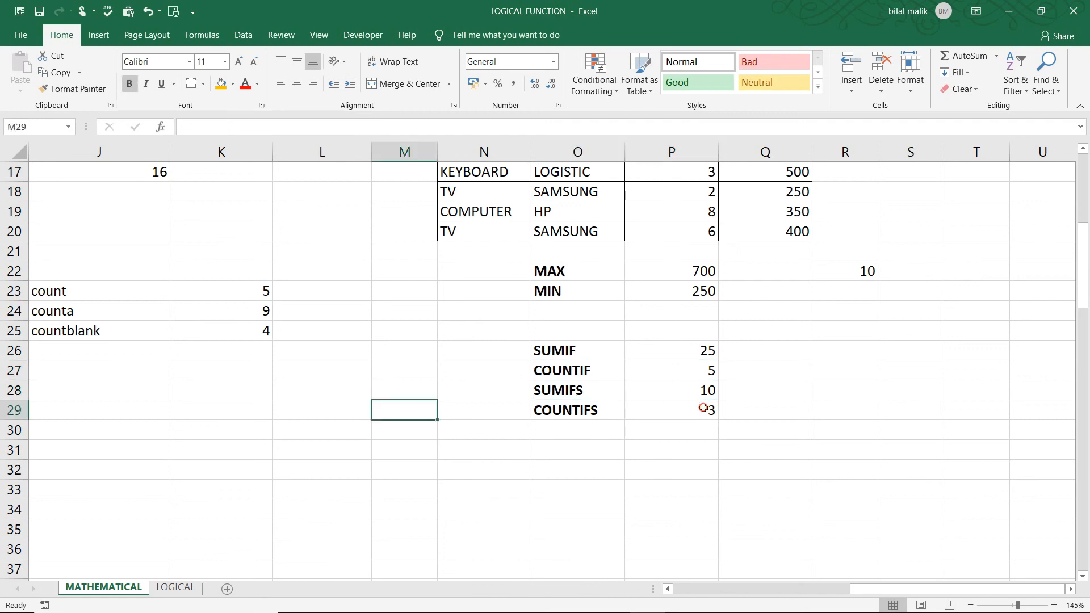
{"action": "key", "text": "Home"}
{"action": "key", "text": "Up"}
{"action": "key", "text": "Up"}
{"action": "key", "text": "Up"}
{"action": "key", "text": "Up"}
{"action": "key", "text": "Up"}
{"action": "key", "text": "Up"}
{"action": "key", "text": "Up"}
{"action": "key", "text": "Up"}
{"action": "key", "text": "Up"}
{"action": "key", "text": "Up"}
{"action": "key", "text": "Down"}
{"action": "key", "text": "Down"}
{"action": "key", "text": "Down"}
{"action": "key", "text": "Down"}
{"action": "key", "text": "Down"}
{"action": "key", "text": "Down"}
{"action": "key", "text": "Down"}
{"action": "key", "text": "Down"}
{"action": "key", "text": "Down"}
{"action": "key", "text": "Down"}
{"action": "key", "text": "Down"}
{"action": "key", "text": "Down"}
{"action": "key", "text": "Down"}
{"action": "key", "text": "Down"}
{"action": "key", "text": "Down"}
{"action": "key", "text": "Down"}
{"action": "key", "text": "Down"}
{"action": "key", "text": "Down"}
{"action": "key", "text": "Down"}
{"action": "key", "text": "Down"}
{"action": "key", "text": "Down"}
{"action": "key", "text": "Down"}
{"action": "key", "text": "Down"}
{"action": "key", "text": "Down"}
{"action": "key", "text": "Down"}
{"action": "key", "text": "Down"}
{"action": "key", "text": "Down"}
{"action": "key", "text": "Down"}
{"action": "key", "text": "Down"}
{"action": "key", "text": "Down"}
{"action": "key", "text": "Down"}
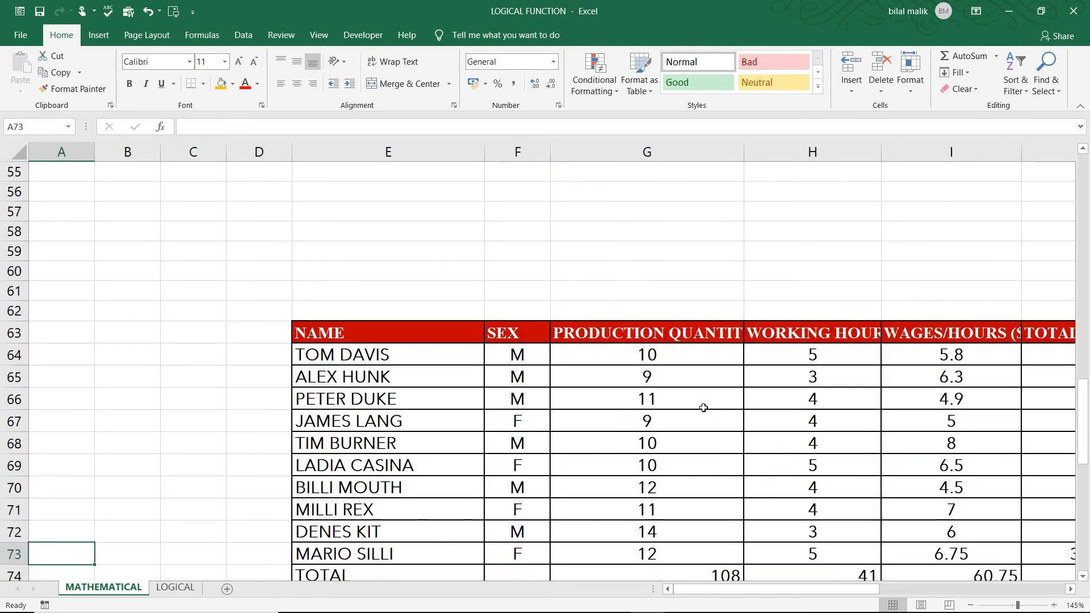
{"action": "key", "text": "Down"}
{"action": "key", "text": "Down"}
{"action": "key", "text": "Down"}
{"action": "key", "text": "Down"}
{"action": "key", "text": "Right"}
{"action": "key", "text": "Right"}
{"action": "key", "text": "Right"}
{"action": "key", "text": "Right"}
{"action": "key", "text": "Right"}
{"action": "key", "text": "Right"}
{"action": "key", "text": "Up"}
{"action": "key", "text": "Up"}
{"action": "key", "text": "Up"}
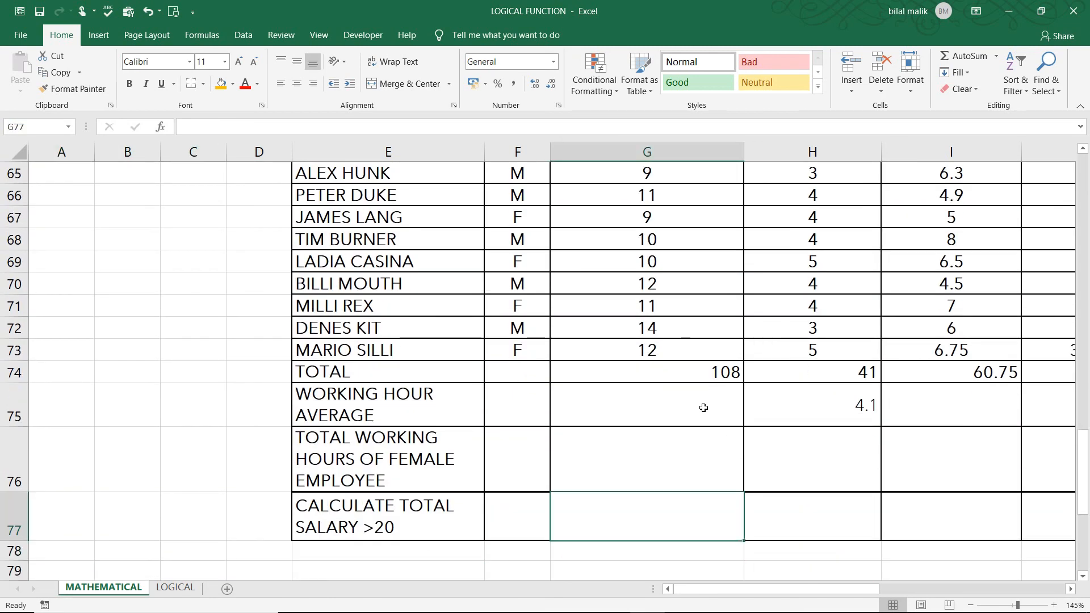
Step: Examine the totals row of the employee wages table and the calculation rows beneath it
{"action": "key", "text": "Up"}
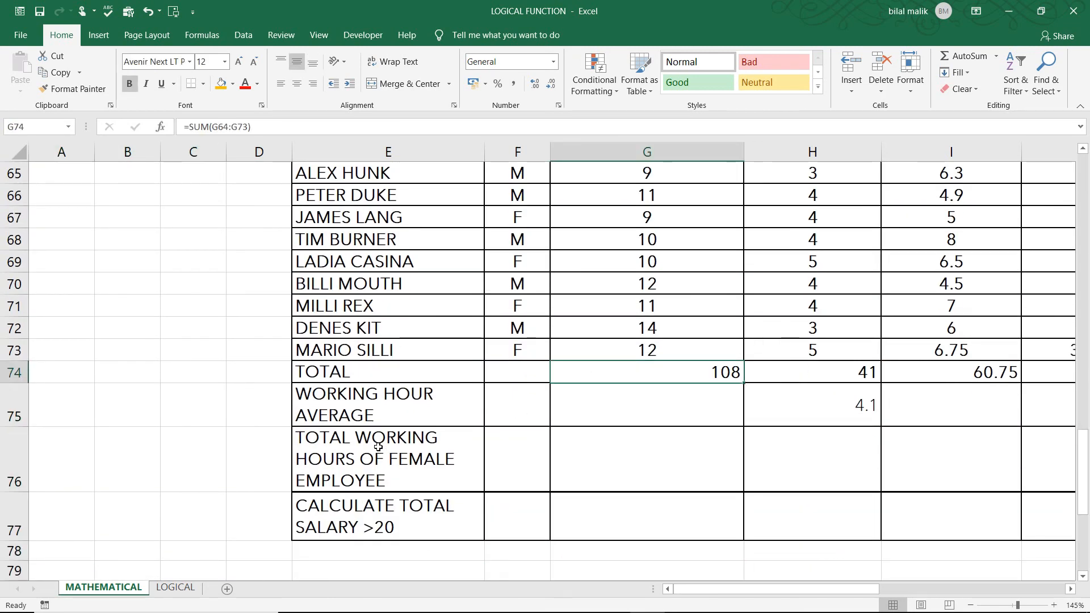
{"action": "key", "text": "Up"}
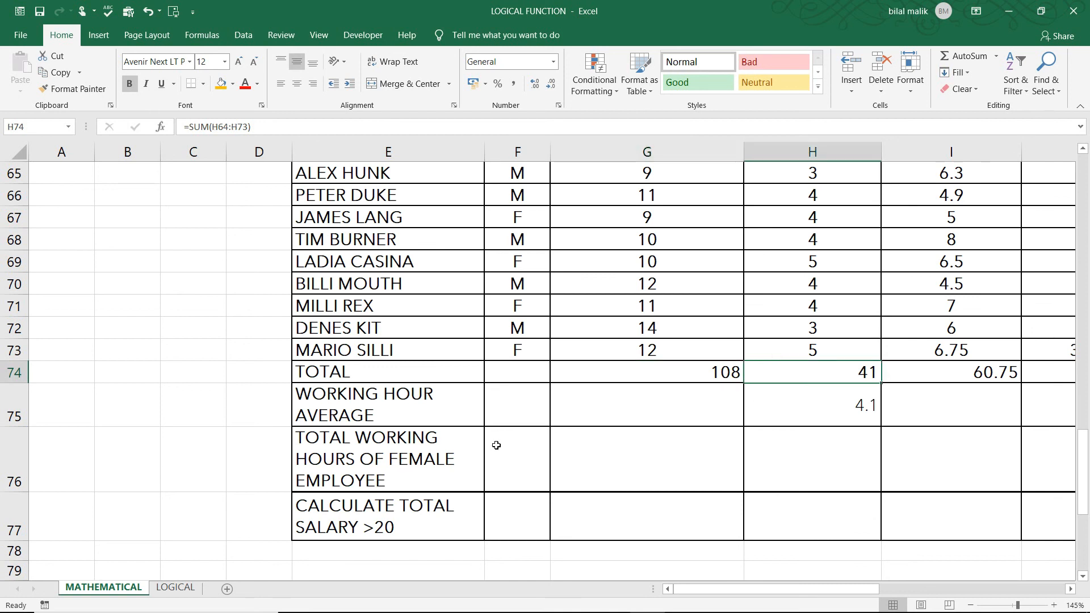
{"action": "key", "text": "Right"}
{"action": "key", "text": "Right"}
{"action": "key", "text": "Right"}
{"action": "key", "text": "Right"}
{"action": "key", "text": "Right"}
{"action": "key", "text": "Right"}
{"action": "key", "text": "Left"}
{"action": "key", "text": "Left"}
{"action": "key", "text": "Left"}
{"action": "key", "text": "Left"}
{"action": "key", "text": "Left"}
{"action": "key", "text": "Left"}
{"action": "key", "text": "Left"}
{"action": "key", "text": "Left"}
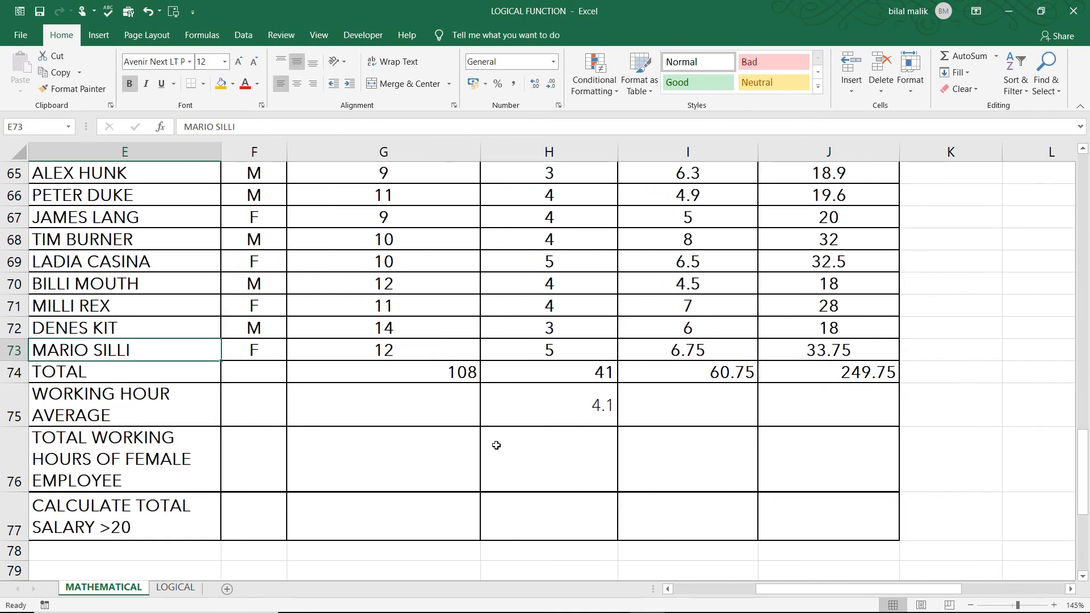
Step: Begin a COUNTIF formula in F76, on the female employee row, with the SEX column F64:F73 as the range
{"action": "left_click", "coordinate": [227, 448]}
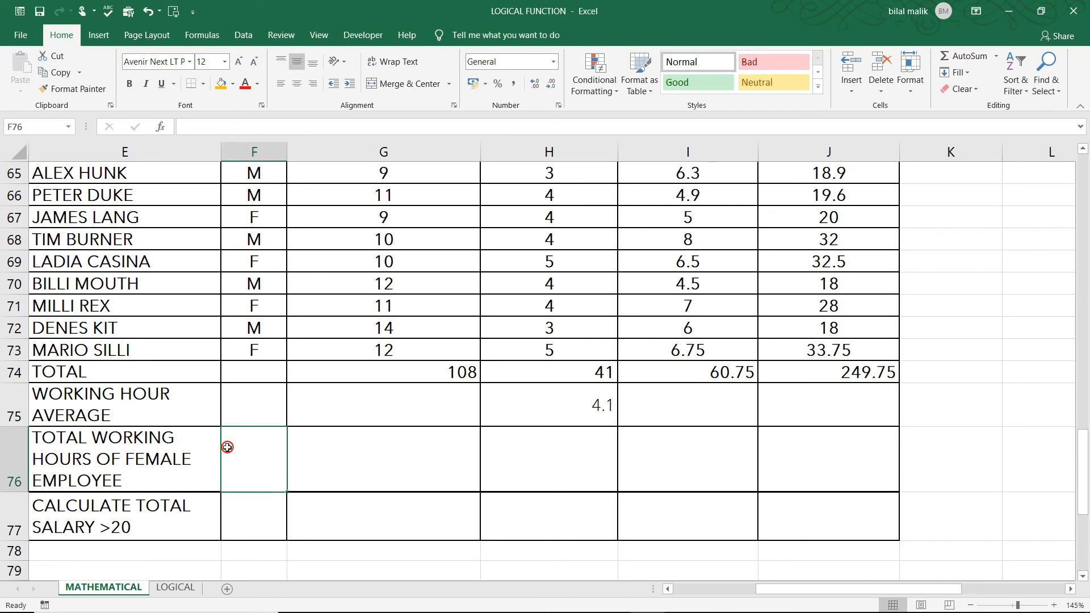
{"action": "type", "text": "=count"}
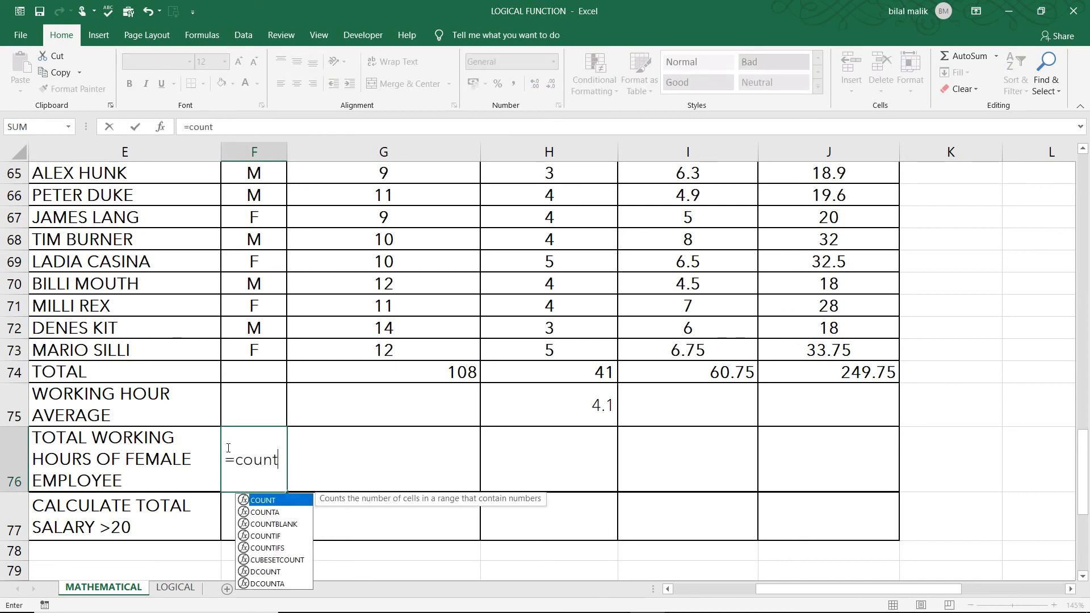
{"action": "type", "text": "if"}
{"action": "key", "text": "Tab"}
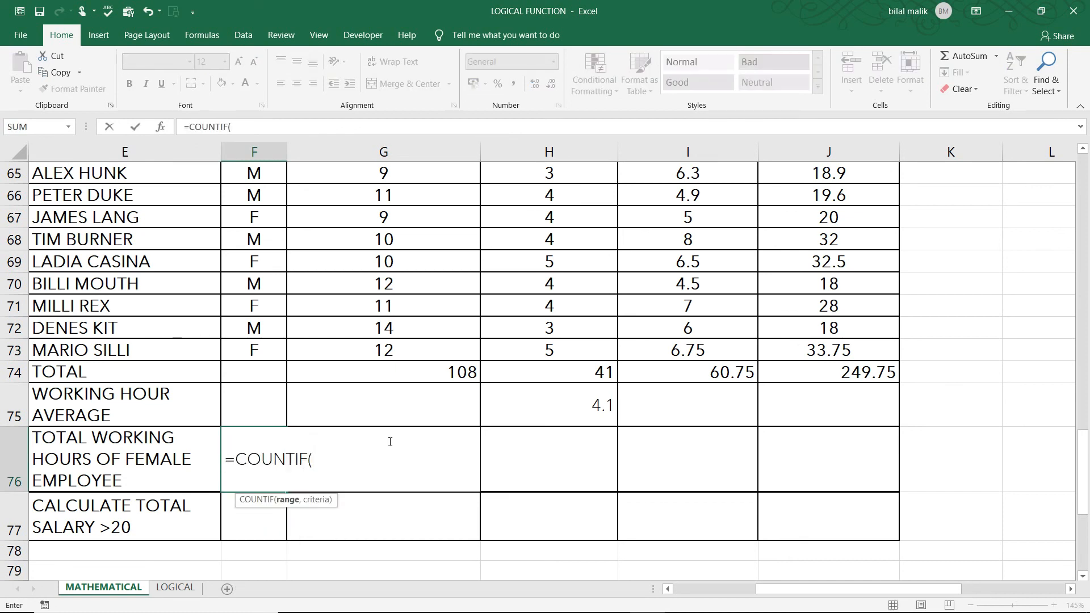
{"action": "key", "text": "Up"}
{"action": "key", "text": "Up"}
{"action": "key", "text": "Up"}
{"action": "key", "text": "Up"}
{"action": "key", "text": "Up"}
{"action": "key", "text": "Up"}
{"action": "key", "text": "Up"}
{"action": "key", "text": "Up"}
{"action": "key", "text": "Up"}
{"action": "key", "text": "Up"}
{"action": "key", "text": "Up"}
{"action": "key", "text": "Up"}
{"action": "key", "text": "Up"}
{"action": "key", "text": "Up"}
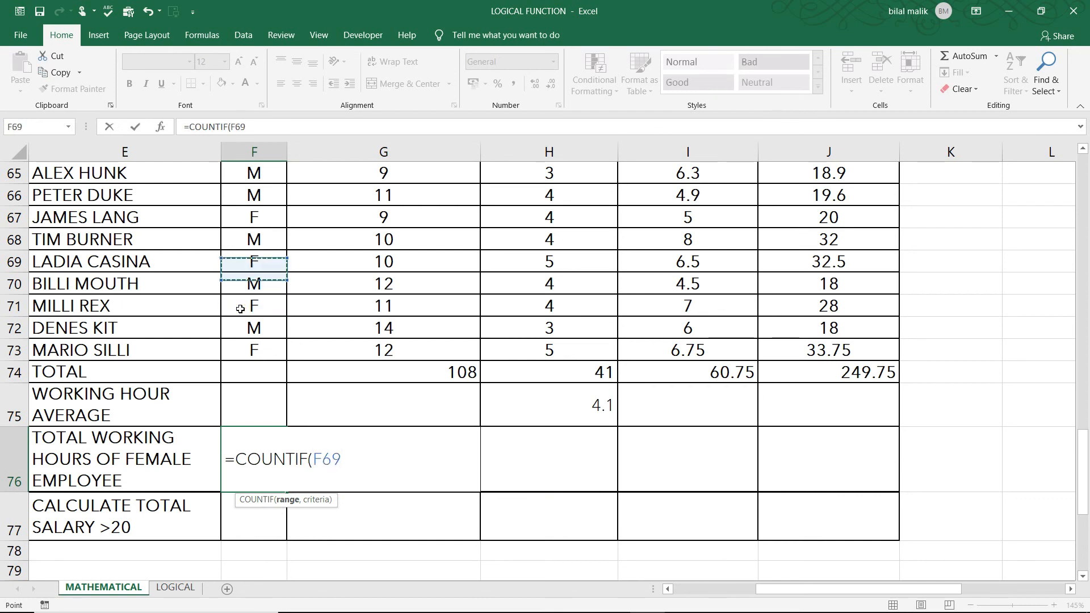
{"action": "key", "text": "Down"}
{"action": "key", "text": "Down"}
{"action": "key", "text": "shift+Down"}
{"action": "key", "text": "shift+Down"}
{"action": "key", "text": "shift+Down"}
{"action": "key", "text": "shift+Down"}
{"action": "key", "text": "shift+Down"}
{"action": "key", "text": "shift+Down"}
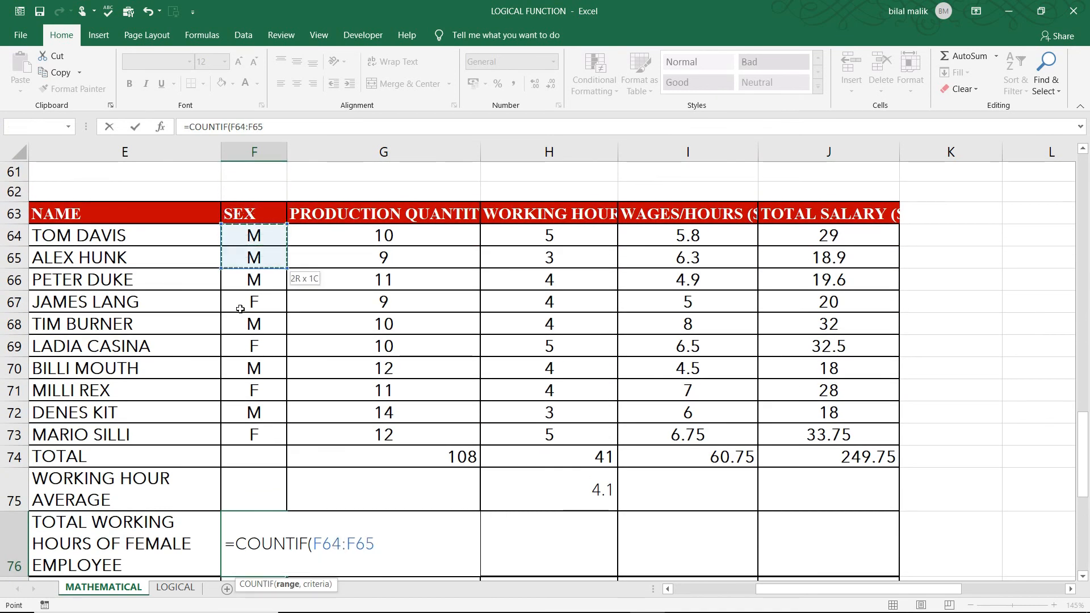
{"action": "key", "text": "shift+Down"}
{"action": "key", "text": "shift+Down"}
{"action": "key", "text": "shift+Down"}
{"action": "key", "text": "shift+Down"}
{"action": "key", "text": "shift+Down"}
{"action": "key", "text": "shift+Up"}
{"action": "key", "text": "shift+Up"}
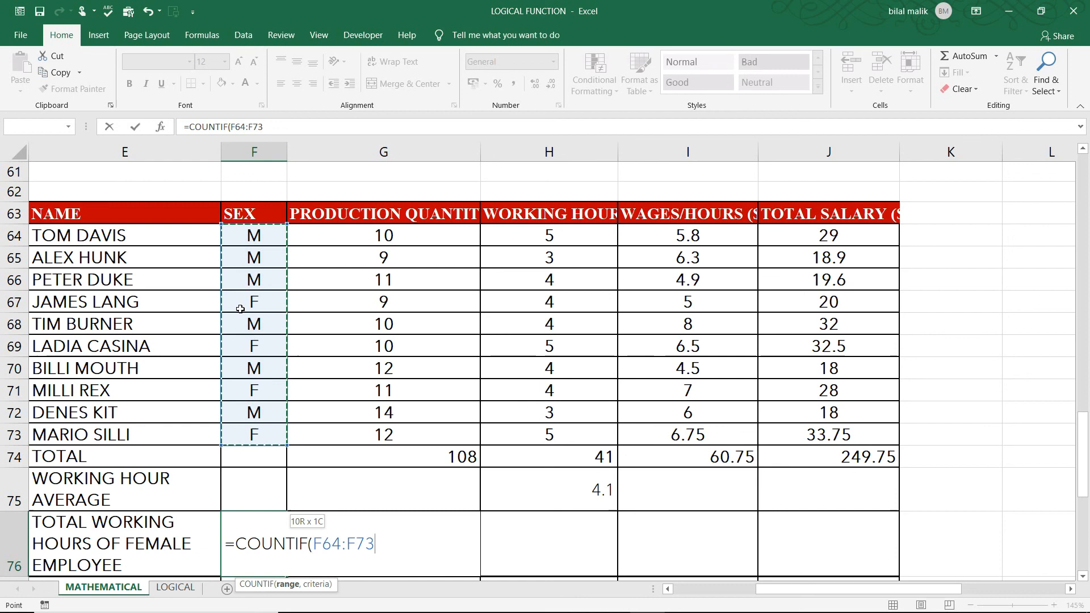
Step: Complete the COUNTIF formula in F76 with the criterion "f"
{"action": "type", "text": ",\"f"}
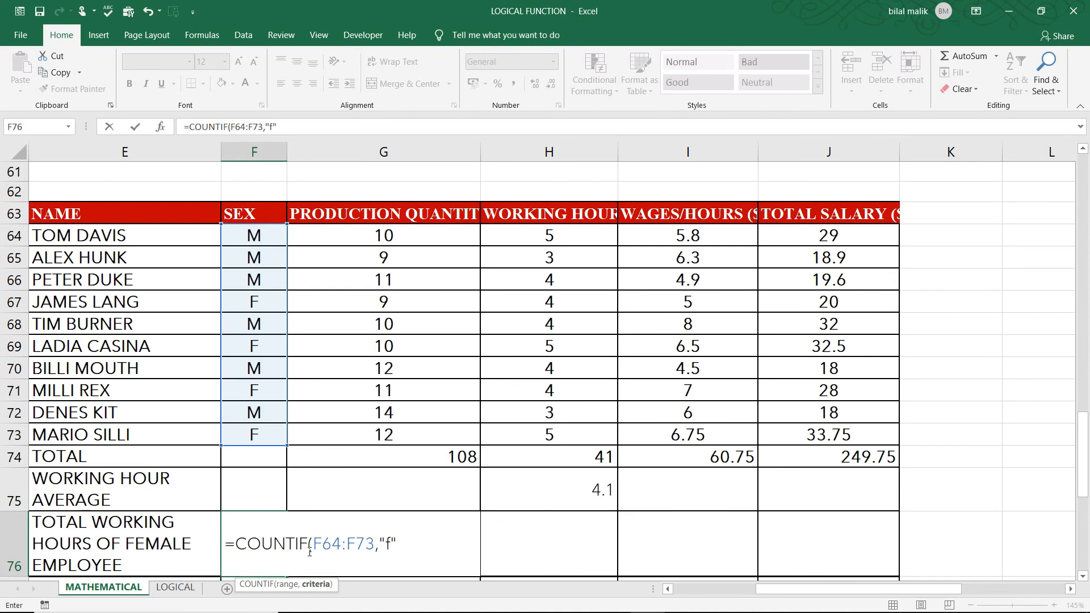
{"action": "type", "text": "\")"}
{"action": "key", "text": "Return"}
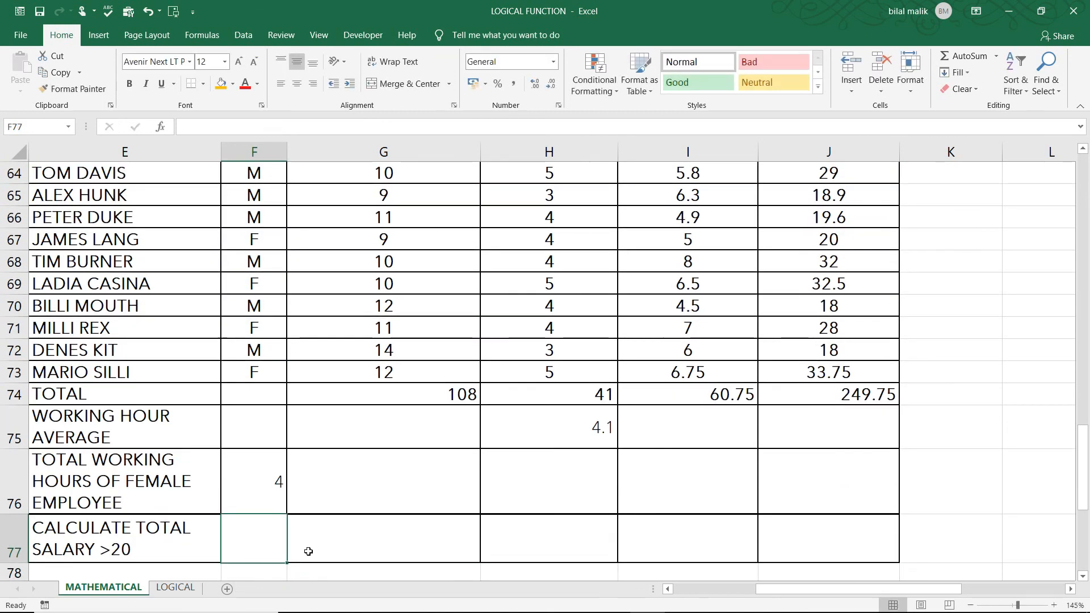
{"action": "left_click", "coordinate": [237, 473]}
{"action": "key", "text": "Return"}
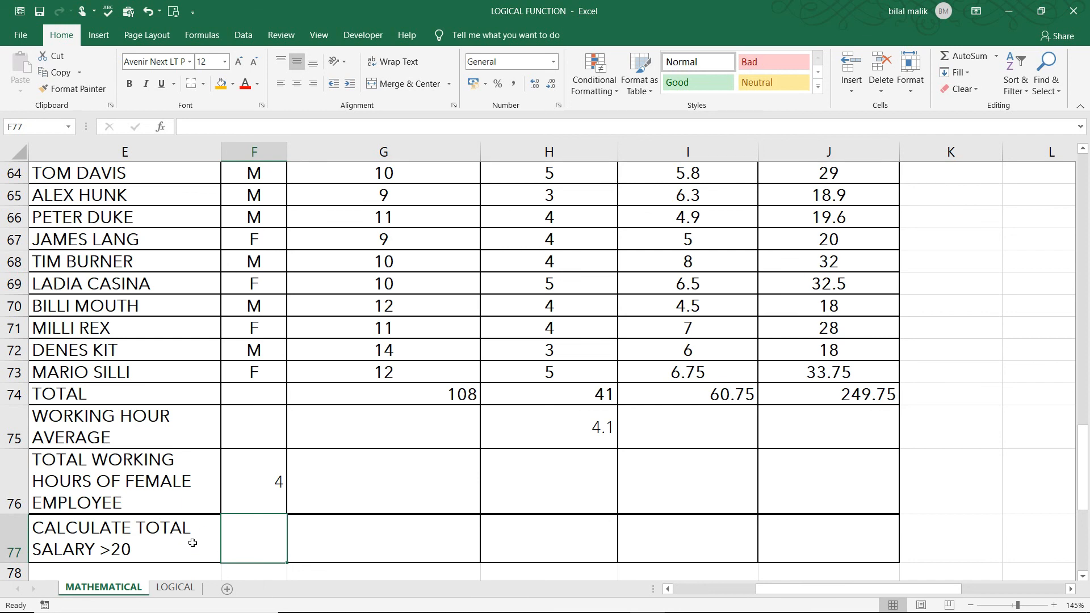
Step: Examine the employee wages table from its header row 63 downward, including the values in the TOTAL SALARY column
{"action": "left_click", "coordinate": [635, 473]}
{"action": "key", "text": "Left"}
{"action": "key", "text": "Up"}
{"action": "key", "text": "Up"}
{"action": "key", "text": "Up"}
{"action": "key", "text": "Up"}
{"action": "key", "text": "Up"}
{"action": "key", "text": "Up"}
{"action": "key", "text": "Up"}
{"action": "key", "text": "Up"}
{"action": "key", "text": "Up"}
{"action": "key", "text": "Up"}
{"action": "key", "text": "Up"}
{"action": "key", "text": "Up"}
{"action": "key", "text": "Up"}
{"action": "key", "text": "Up"}
{"action": "key", "text": "Up"}
{"action": "key", "text": "Up"}
{"action": "key", "text": "Up"}
{"action": "key", "text": "Up"}
{"action": "key", "text": "Up"}
{"action": "key", "text": "Up"}
{"action": "key", "text": "Up"}
{"action": "key", "text": "Down"}
{"action": "key", "text": "Down"}
{"action": "key", "text": "Down"}
{"action": "key", "text": "Down"}
{"action": "key", "text": "Down"}
{"action": "key", "text": "Down"}
{"action": "key", "text": "Down"}
{"action": "key", "text": "Down"}
{"action": "key", "text": "Down"}
{"action": "key", "text": "Down"}
{"action": "key", "text": "Down"}
{"action": "key", "text": "Down"}
{"action": "key", "text": "Down"}
{"action": "key", "text": "Down"}
{"action": "key", "text": "Down"}
{"action": "key", "text": "Down"}
{"action": "key", "text": "Down"}
{"action": "key", "text": "Right"}
{"action": "key", "text": "Right"}
{"action": "key", "text": "Right"}
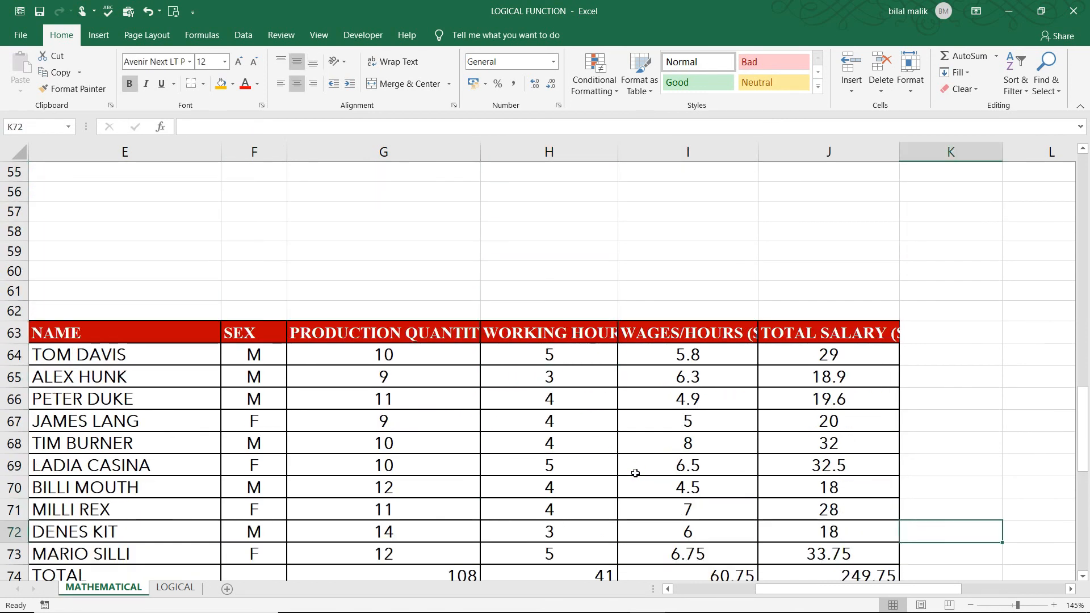
{"action": "left_click_drag", "start_coordinate": [834, 351], "coordinate": [834, 487]}
Step: Begin a SUMIF formula in J77, on the total salary >20 row, with the TOTAL SALARY cells J64:J73 as the range
{"action": "key", "text": "Down"}
{"action": "key", "text": "Down"}
{"action": "key", "text": "Down"}
{"action": "key", "text": "Down"}
{"action": "key", "text": "Down"}
{"action": "key", "text": "Down"}
{"action": "key", "text": "Down"}
{"action": "key", "text": "Down"}
{"action": "key", "text": "Down"}
{"action": "key", "text": "Down"}
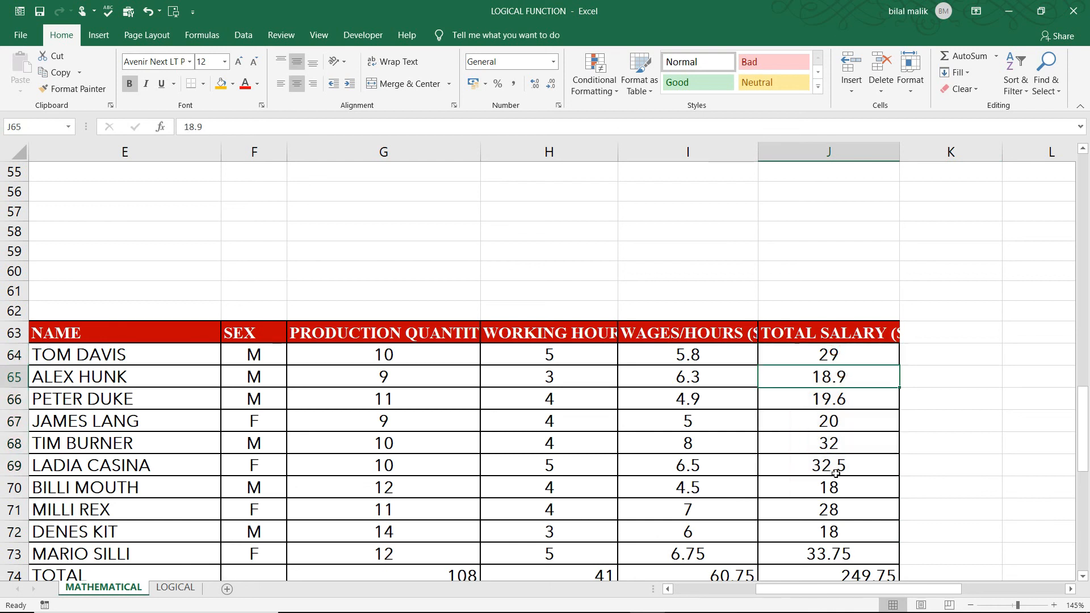
{"action": "scroll", "coordinate": [836, 473], "scroll_direction": "down", "scroll_amount": 1}
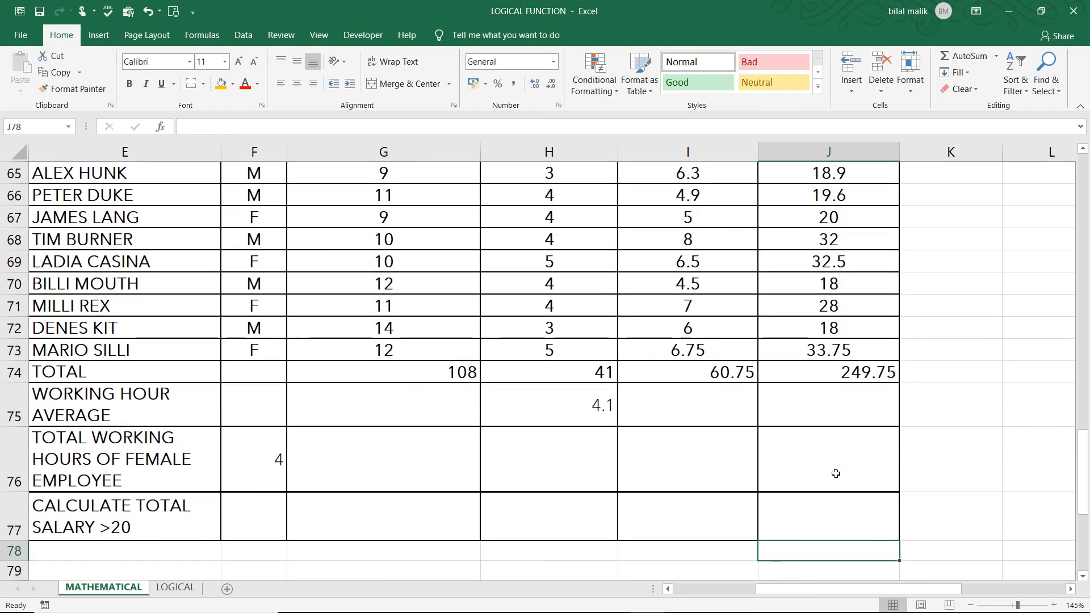
{"action": "type", "text": "=sumif"}
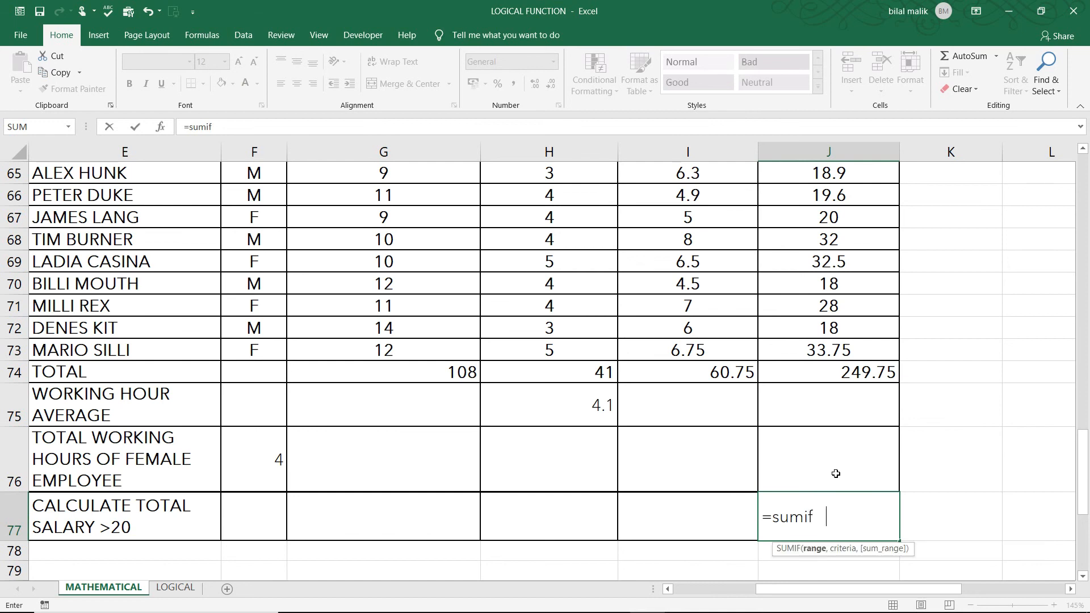
{"action": "key", "text": "Tab"}
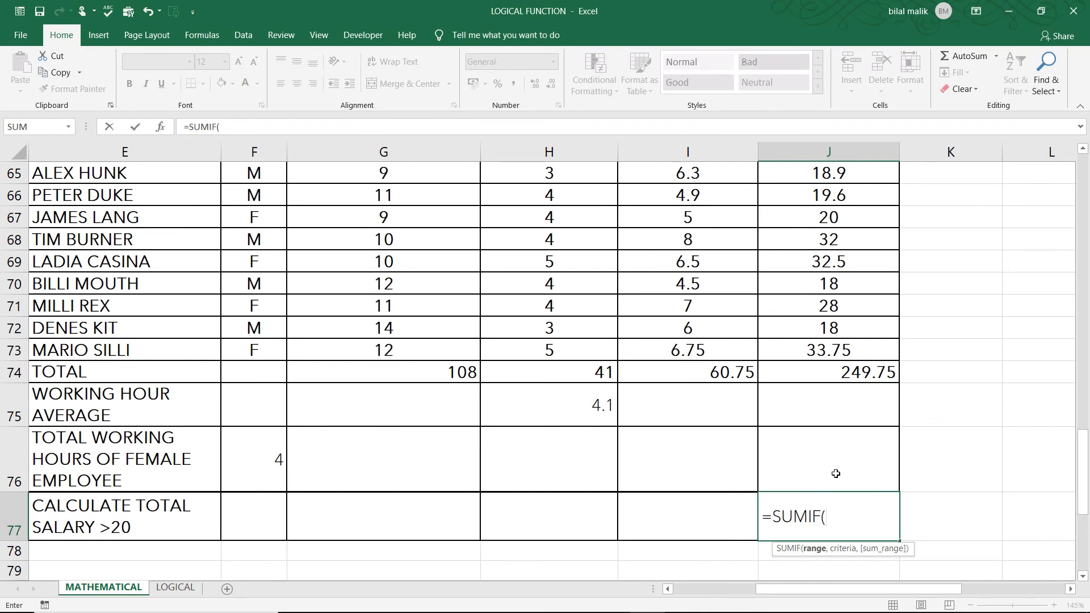
{"action": "key", "text": "Up"}
{"action": "key", "text": "Up"}
{"action": "key", "text": "Up"}
{"action": "key", "text": "Up"}
{"action": "key", "text": "Up"}
{"action": "key", "text": "Up"}
{"action": "key", "text": "Up"}
{"action": "key", "text": "Up"}
{"action": "key", "text": "Up"}
{"action": "key", "text": "Up"}
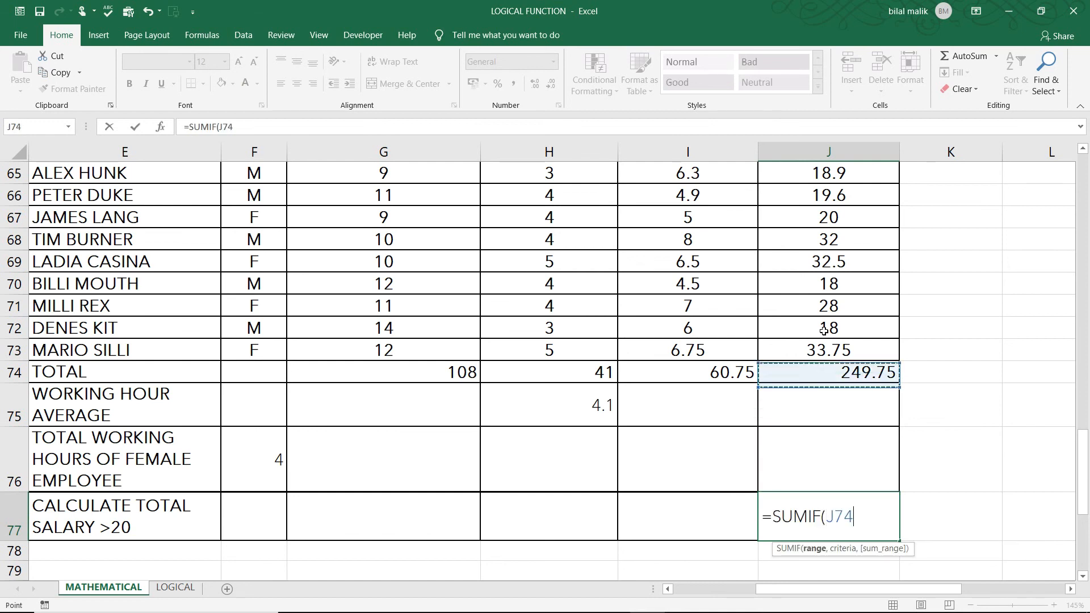
{"action": "key", "text": "Up"}
{"action": "key", "text": "Up"}
{"action": "key", "text": "Up"}
{"action": "key", "text": "Up"}
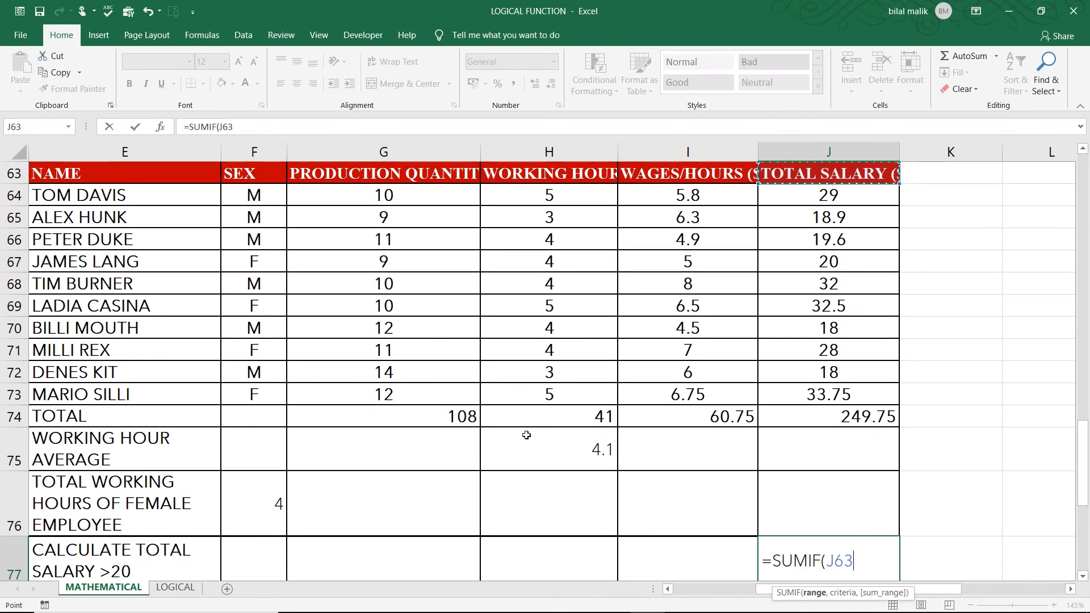
{"action": "left_click_drag", "start_coordinate": [847, 191], "coordinate": [852, 406]}
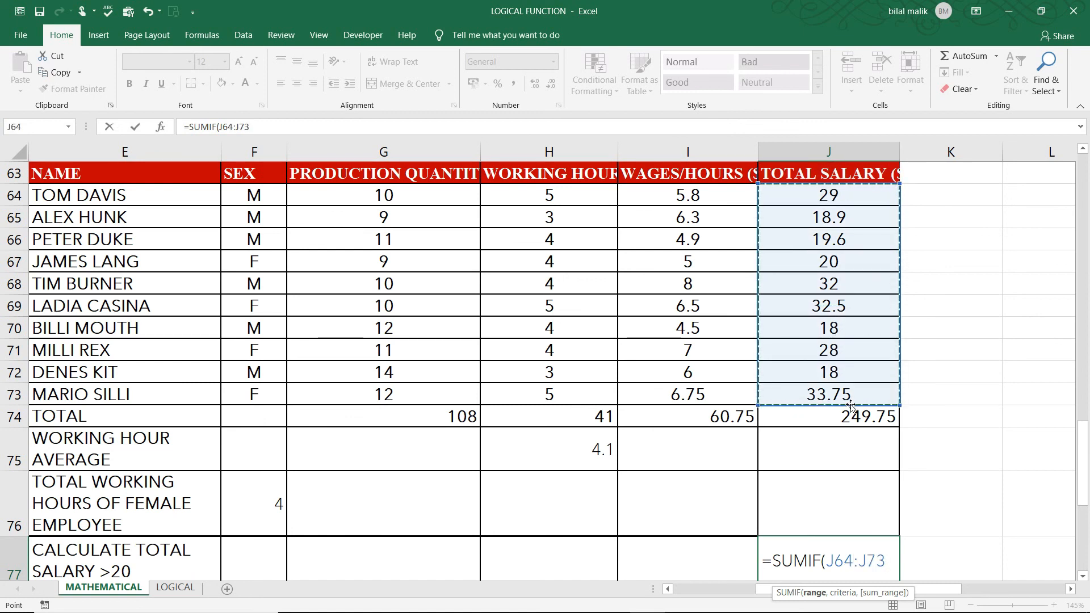
{"action": "type", "text": ","}
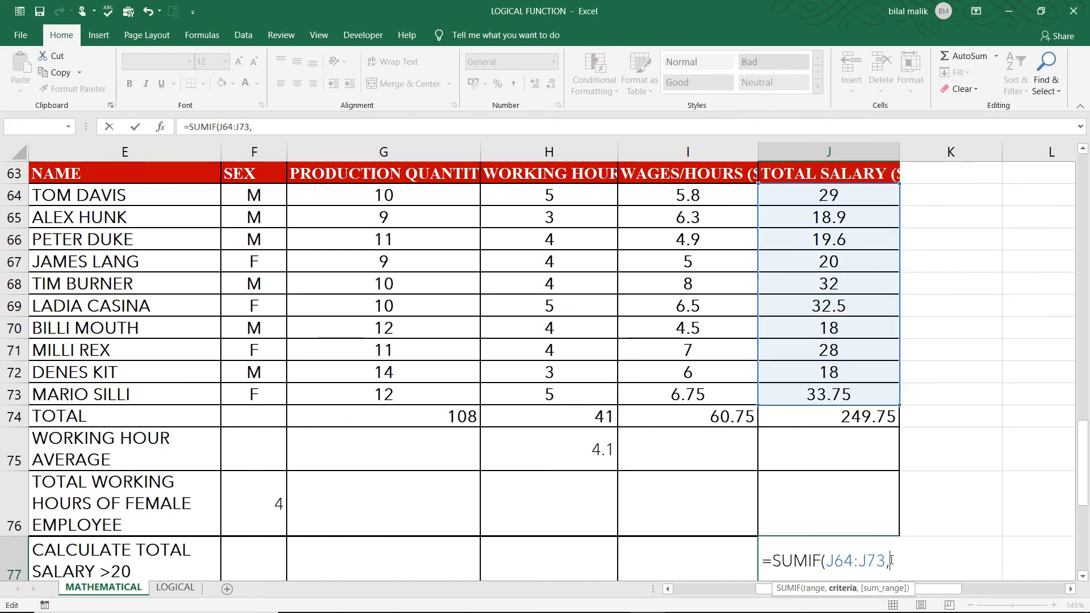
Step: Complete the SUMIF formula in J77 with the criterion ">20" and J64:J73 as the sum range, and select the cell to check it
{"action": "type", "text": "\">20\","}
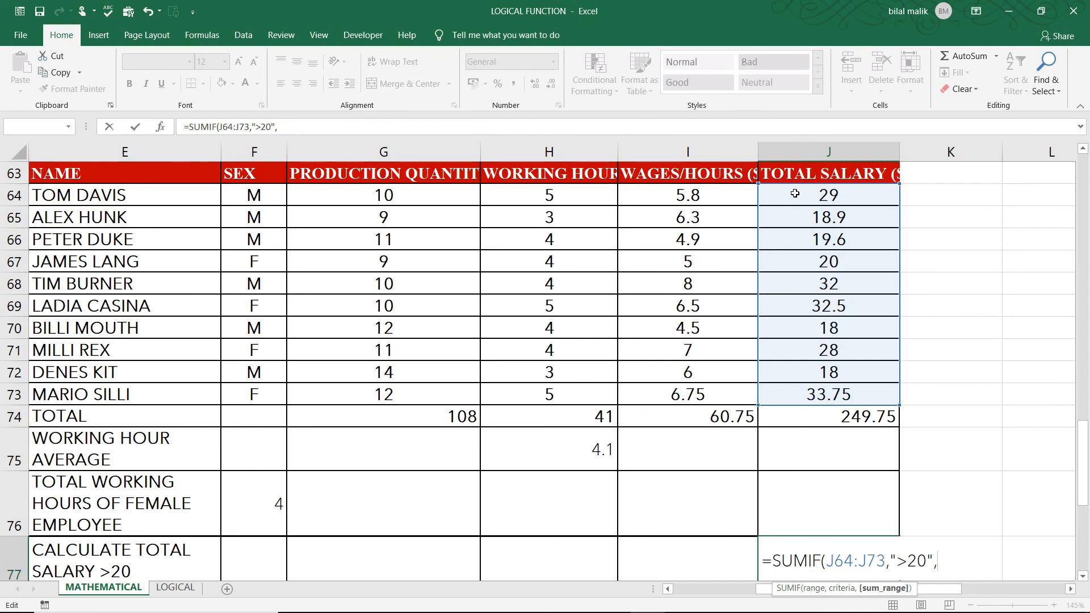
{"action": "left_click_drag", "start_coordinate": [795, 194], "coordinate": [795, 382]}
{"action": "type", "text": ")"}
{"action": "key", "text": "Return"}
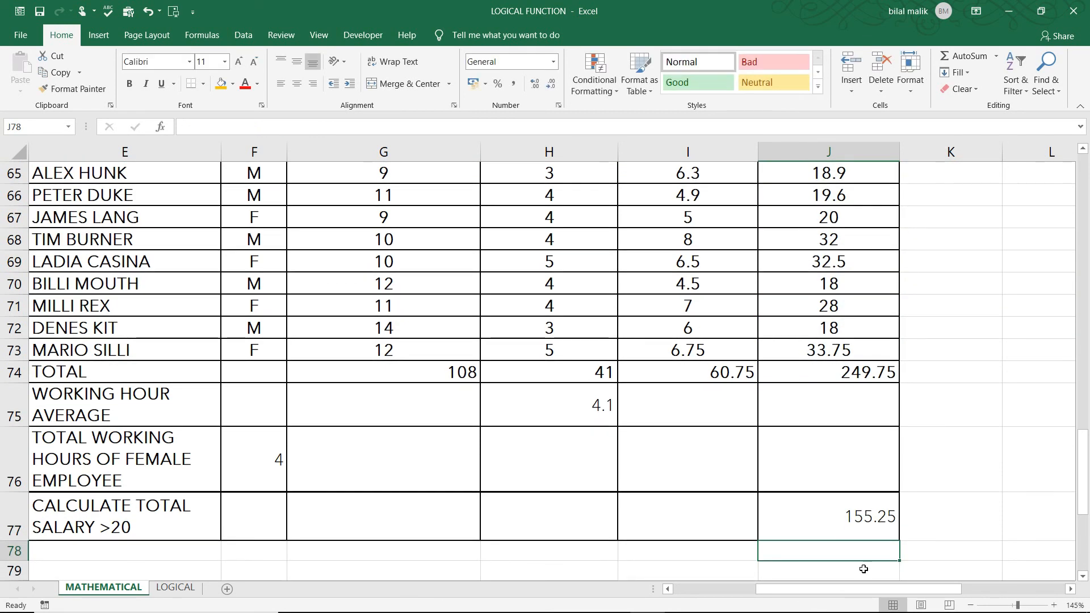
{"action": "left_click", "coordinate": [854, 513]}
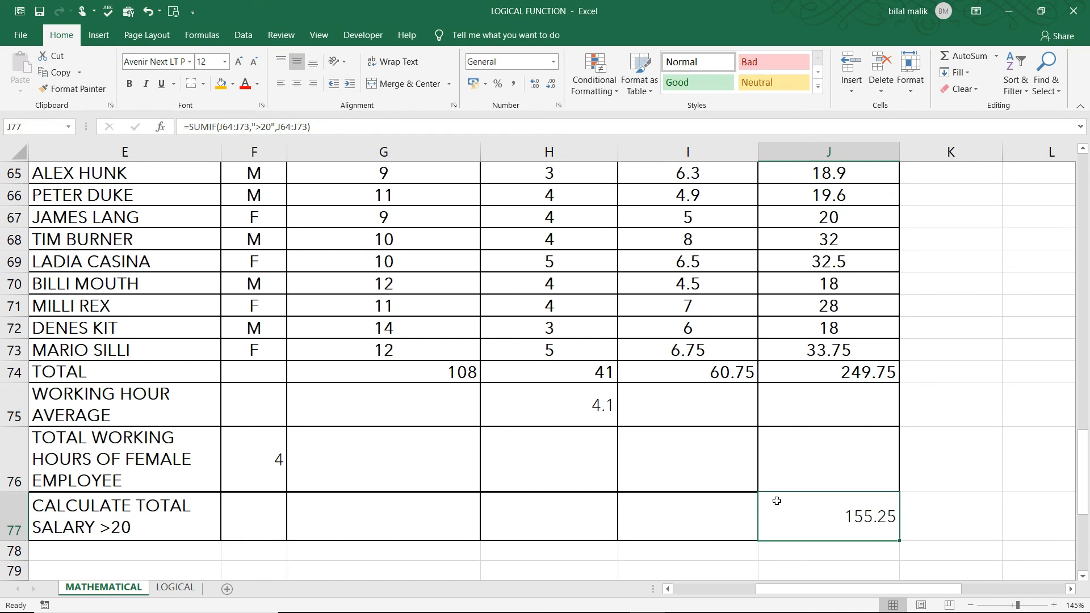
Step: Review the list of mathematical function names and formulas in rows 7 to 30 of the sheet
{"action": "scroll", "coordinate": [269, 368], "scroll_direction": "up", "scroll_amount": 3}
{"action": "scroll", "coordinate": [269, 367], "scroll_direction": "up", "scroll_amount": 15}
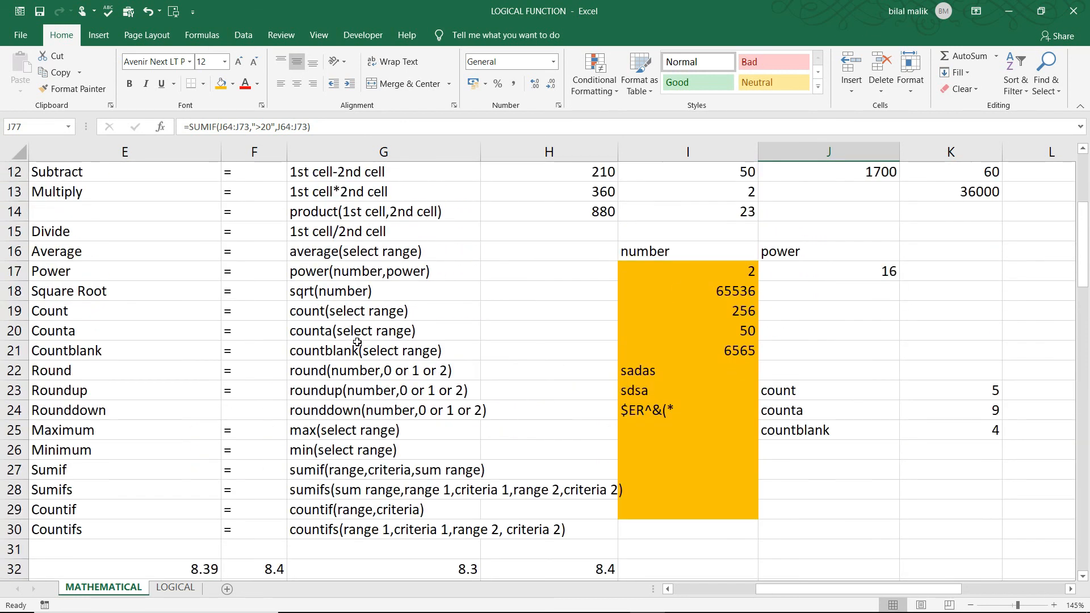
{"action": "scroll", "coordinate": [357, 342], "scroll_direction": "up", "scroll_amount": 2}
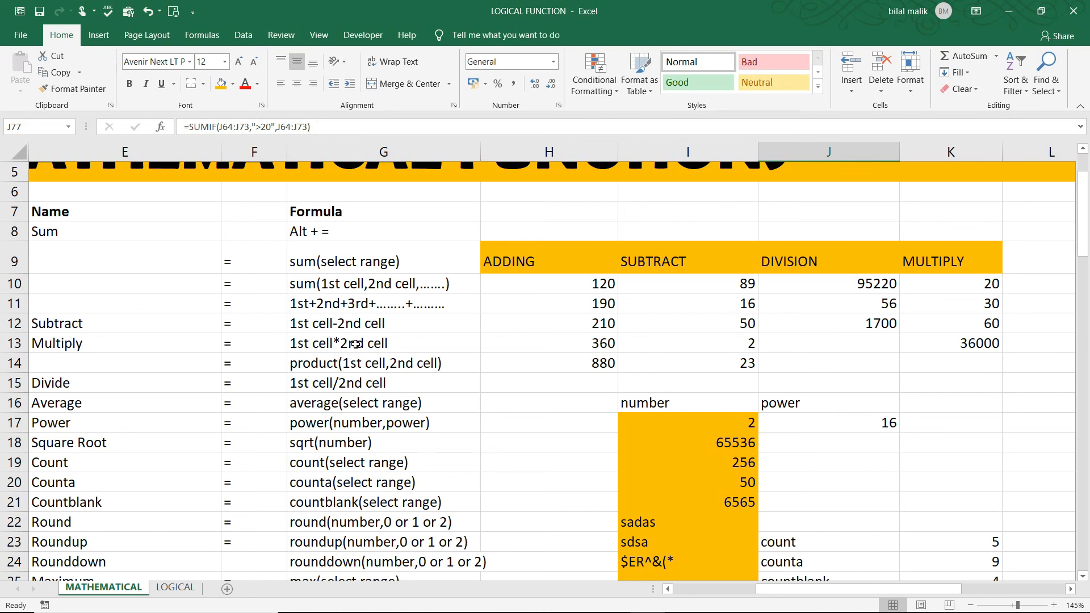
{"action": "key", "text": "Up"}
{"action": "key", "text": "Up"}
{"action": "key", "text": "Up"}
{"action": "key", "text": "Up"}
{"action": "key", "text": "Up"}
{"action": "key", "text": "Up"}
{"action": "key", "text": "Up"}
{"action": "key", "text": "Up"}
{"action": "key", "text": "Up"}
{"action": "key", "text": "Up"}
{"action": "key", "text": "Up"}
{"action": "key", "text": "Up"}
{"action": "key", "text": "Up"}
{"action": "key", "text": "Up"}
{"action": "key", "text": "Up"}
{"action": "key", "text": "Up"}
{"action": "key", "text": "Up"}
{"action": "key", "text": "Up"}
{"action": "key", "text": "Up"}
{"action": "key", "text": "Up"}
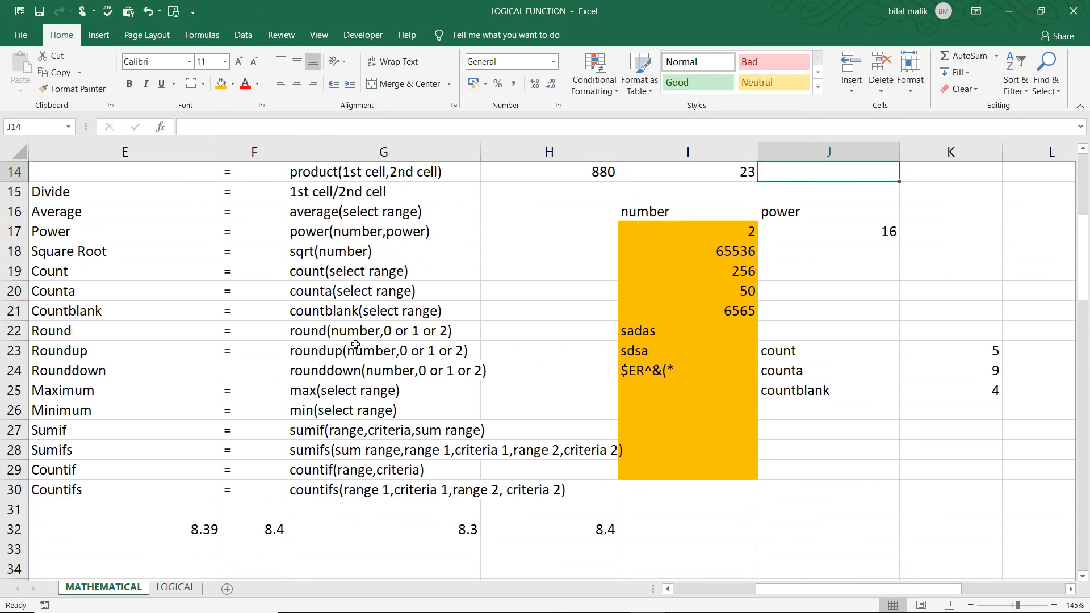